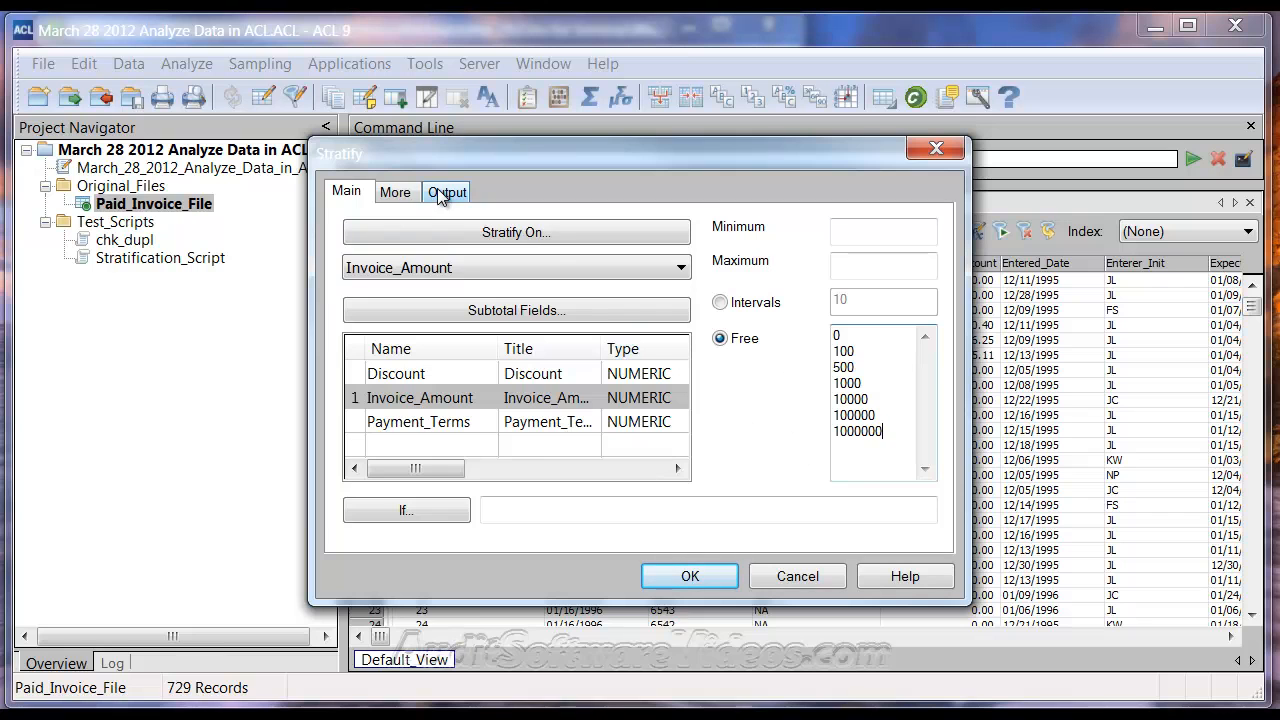
# Send the Invoice_Amount stratification to an ACL Table file named "Stratify Table" and run it
pyautogui.click(440, 191)
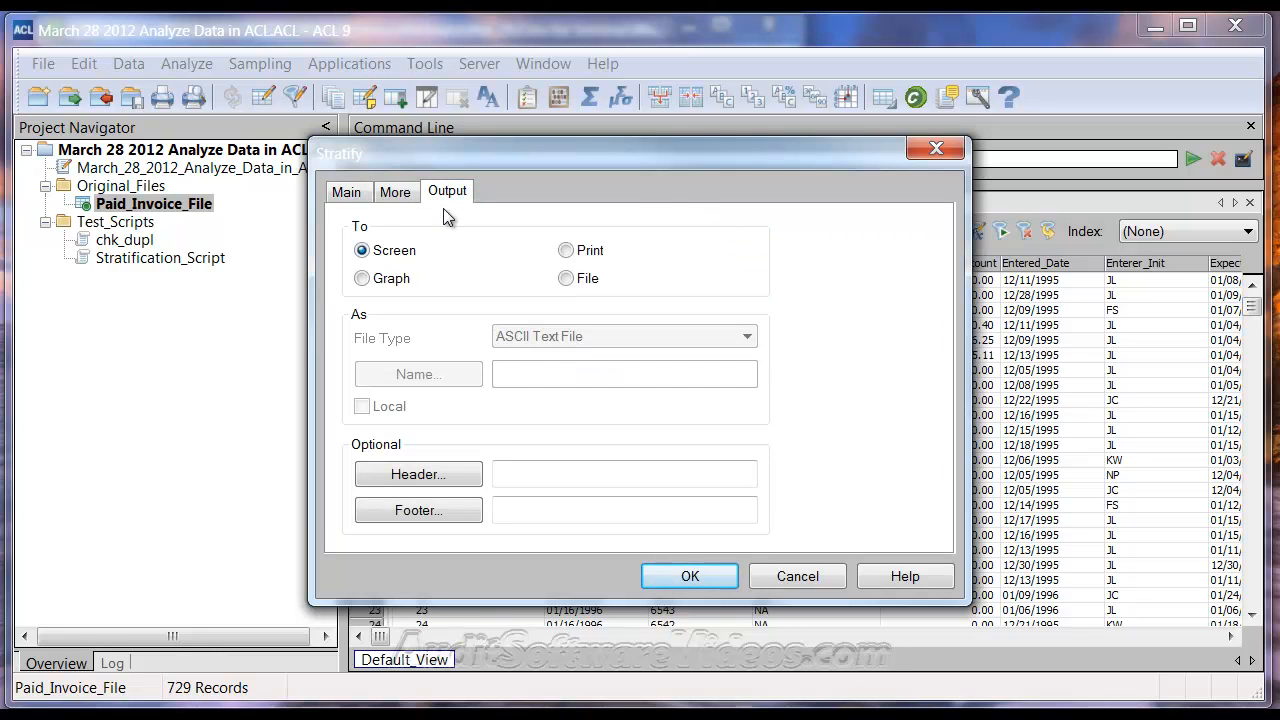
pyautogui.click(585, 280)
pyautogui.click(585, 337)
pyautogui.click(586, 351)
pyautogui.click(553, 382)
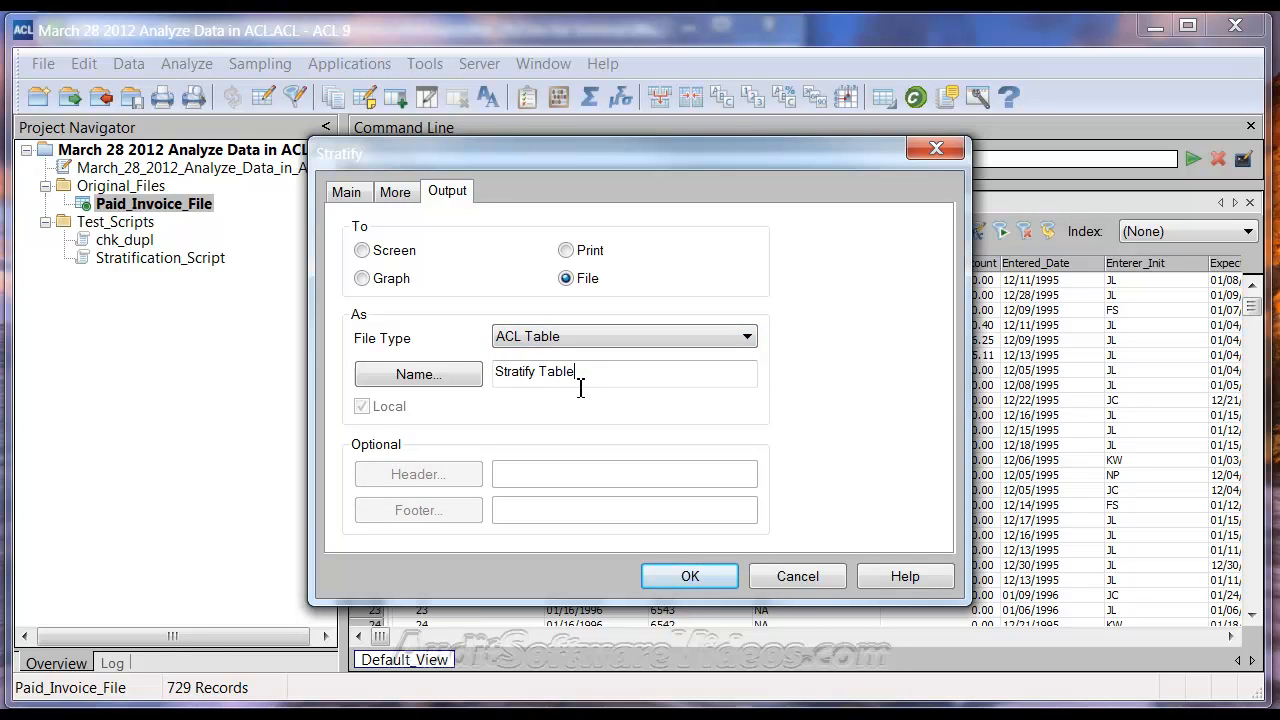
pyautogui.press('Return')
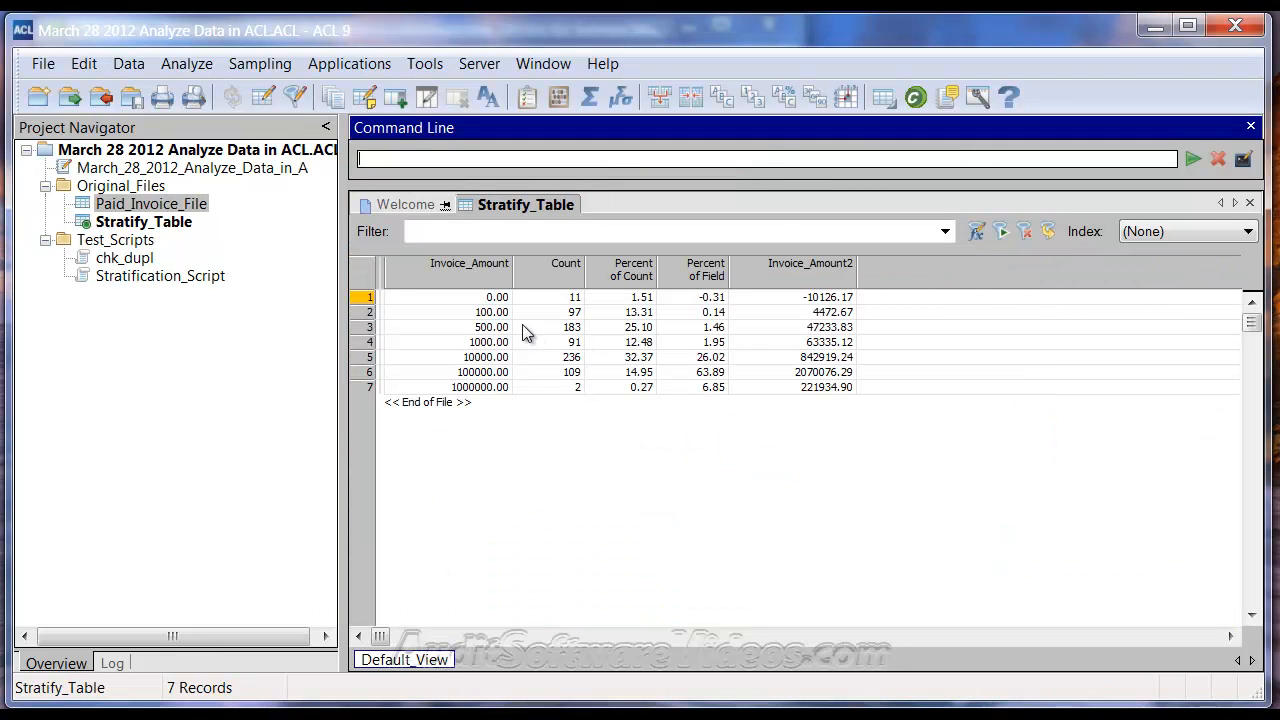
# Compare the Invoice_Amount strata limits with the range labels in Stratification_Script, such as "10. 0 to 99.99"
pyautogui.moveTo(495, 297); pyautogui.dragTo(484, 390)
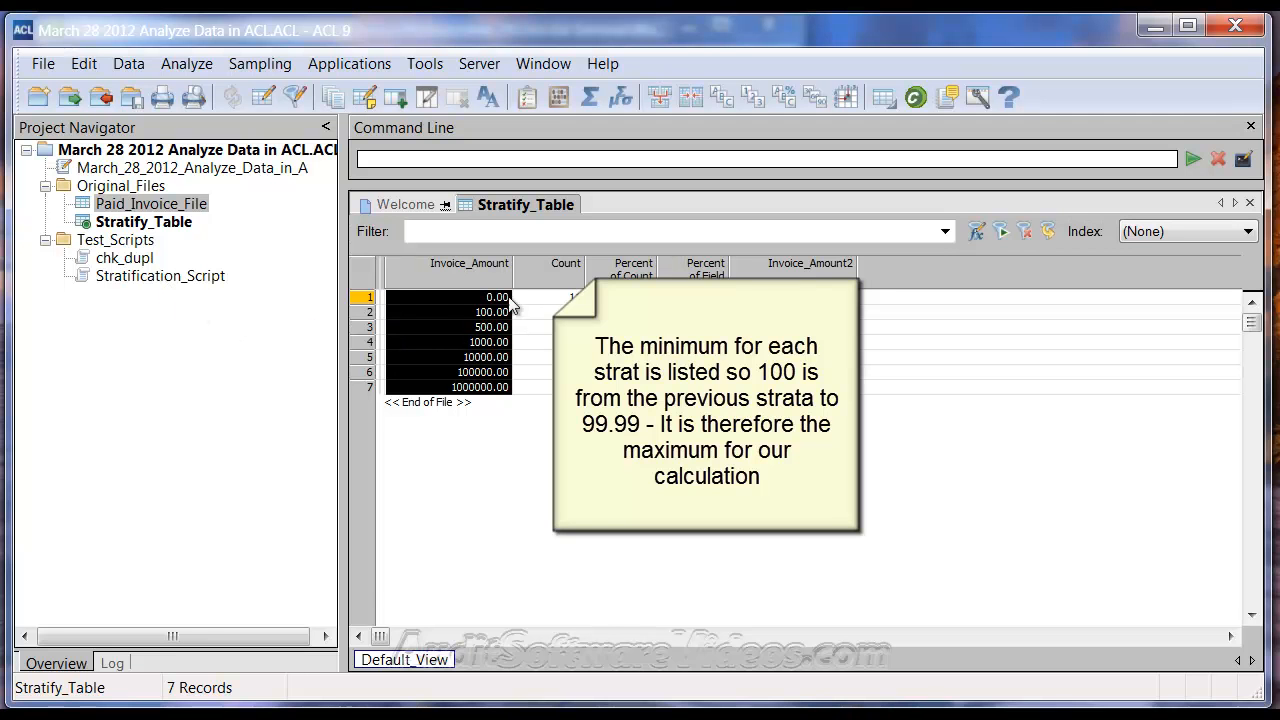
pyautogui.doubleClick(180, 277)
pyautogui.scroll(-12, 590, 365)
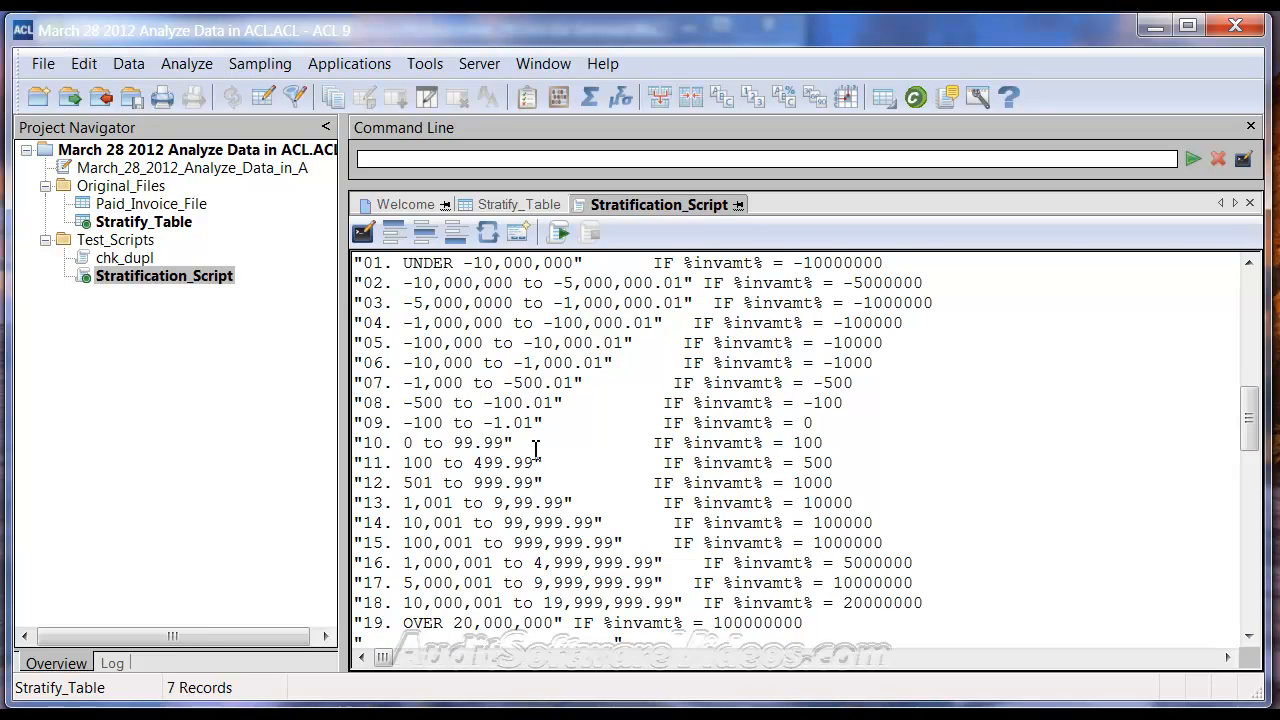
pyautogui.moveTo(357, 442); pyautogui.dragTo(518, 443)
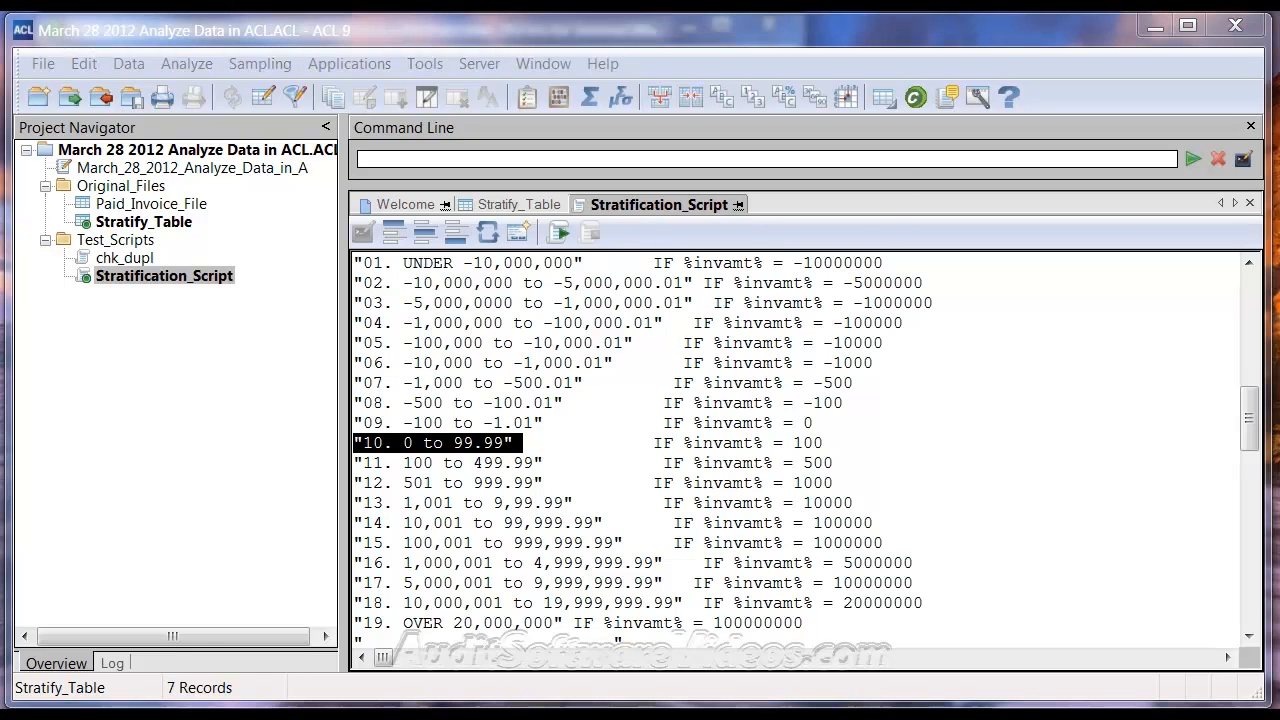
# Return to Stratify_Table and examine the Count and Invoice_Amount2 values of its strata, especially the 500.00 row
pyautogui.click(520, 204)
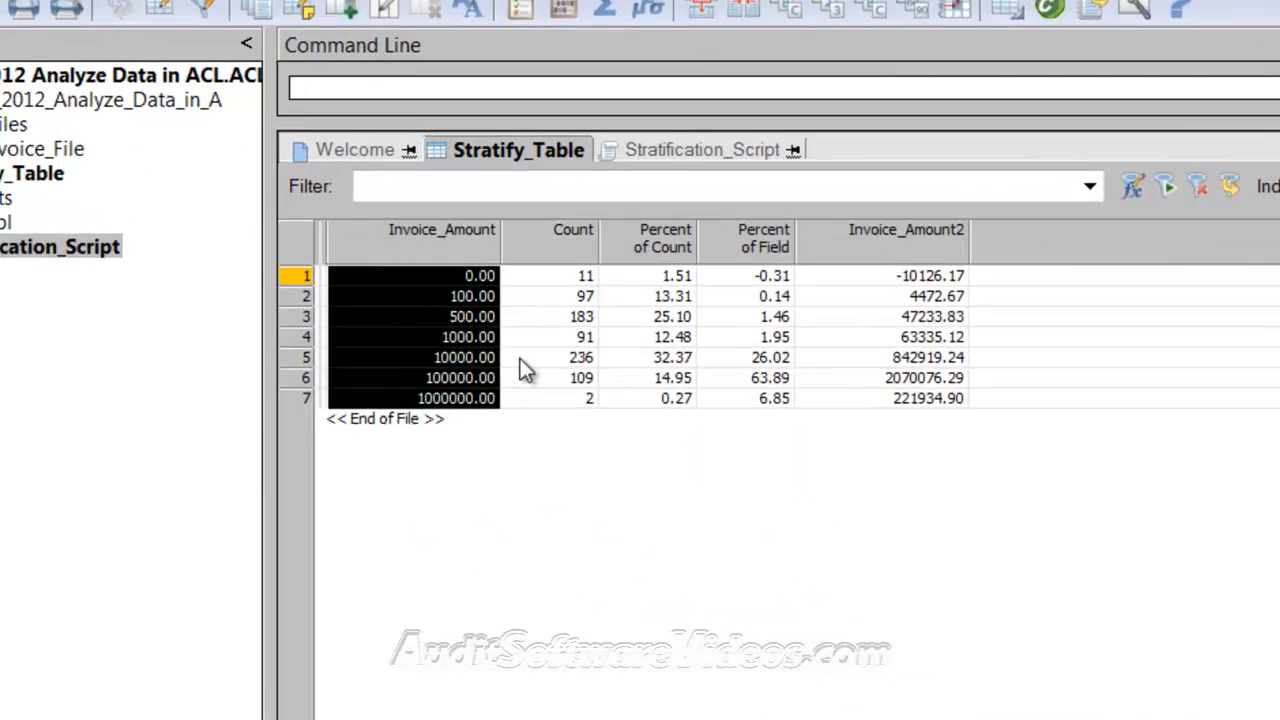
pyautogui.click(521, 362)
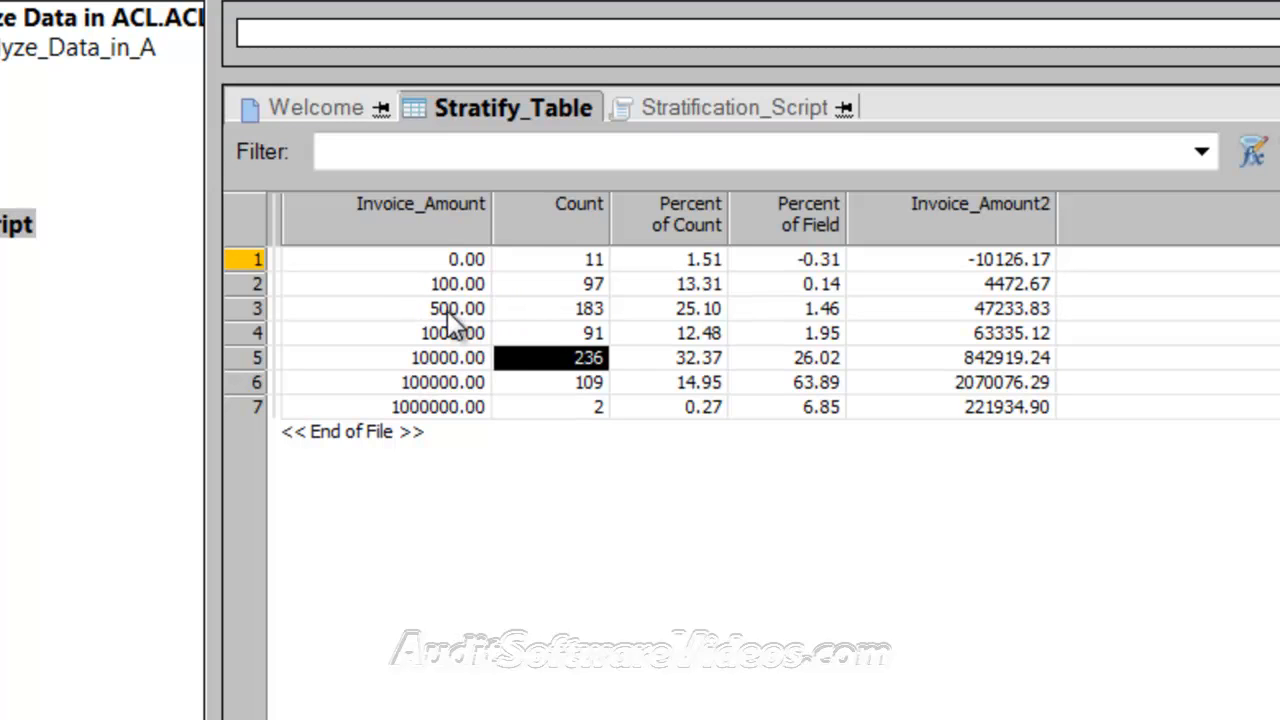
pyautogui.click(510, 309)
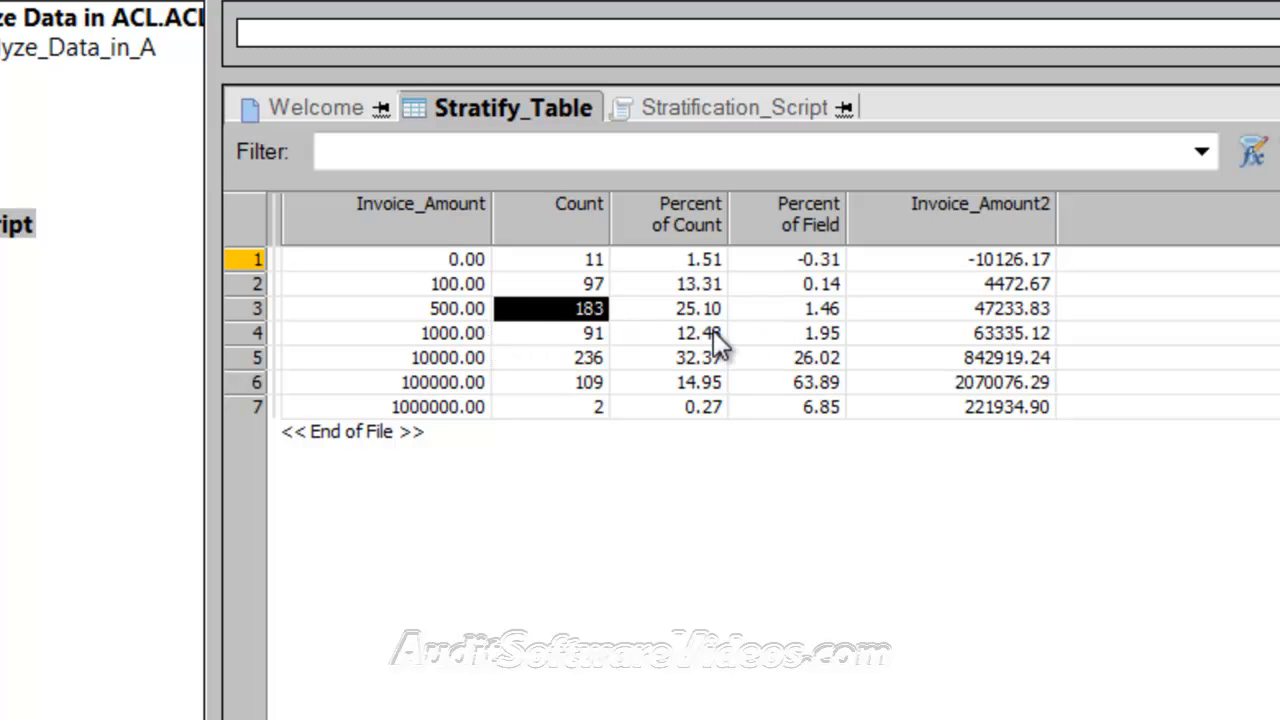
pyautogui.click(992, 314)
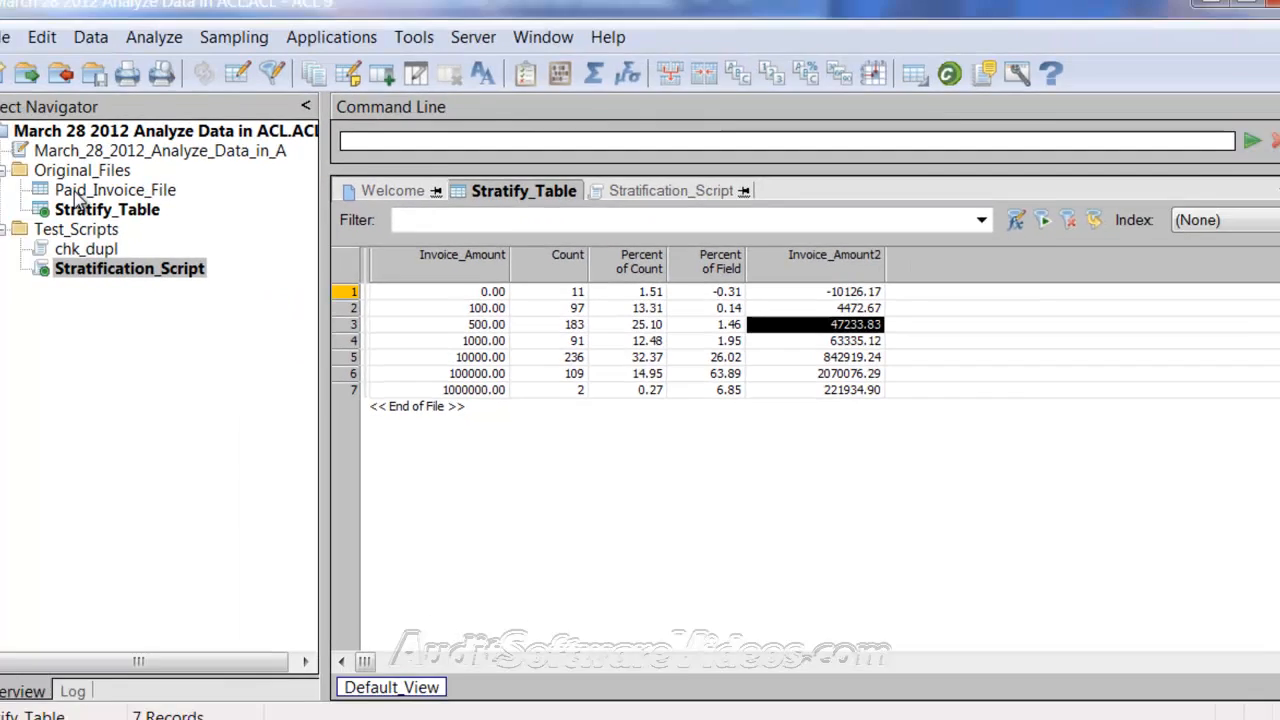
# Sort Paid_Invoice_File on Enterer_Init into a new output table named "sorted"
pyautogui.doubleClick(114, 204)
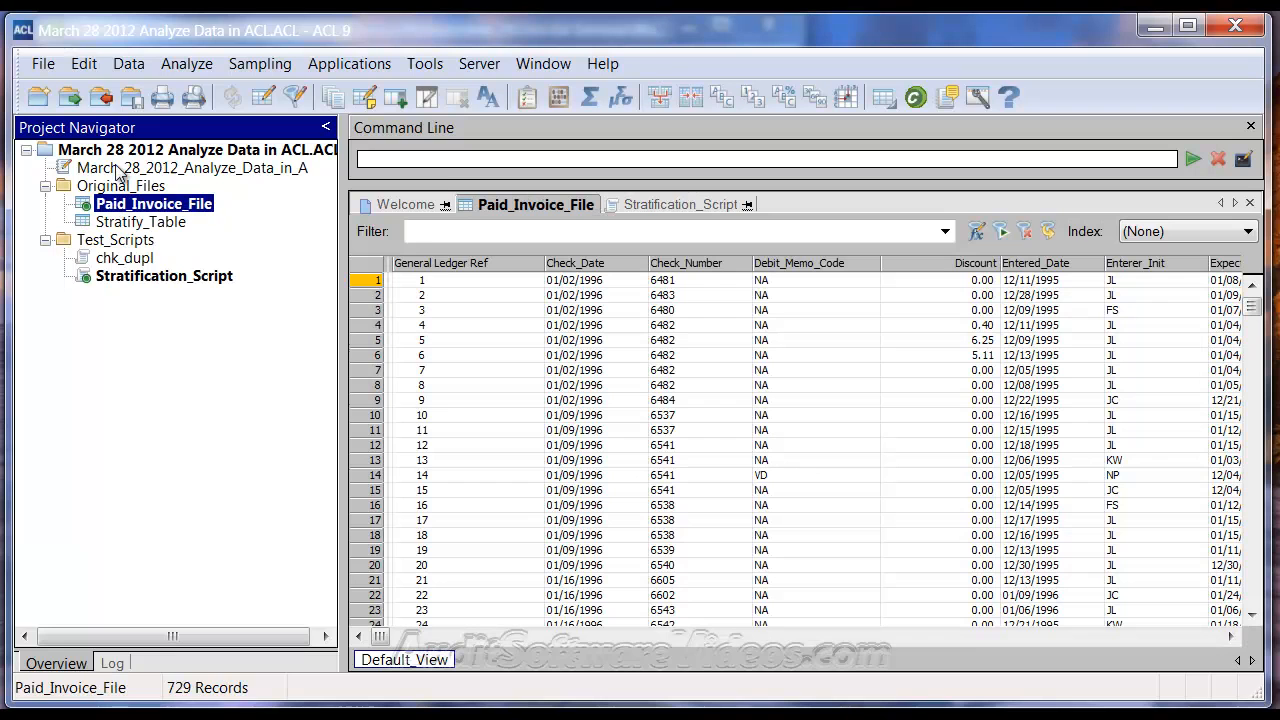
pyautogui.click(130, 63)
pyautogui.moveTo(186, 63)
pyautogui.moveTo(128, 66)
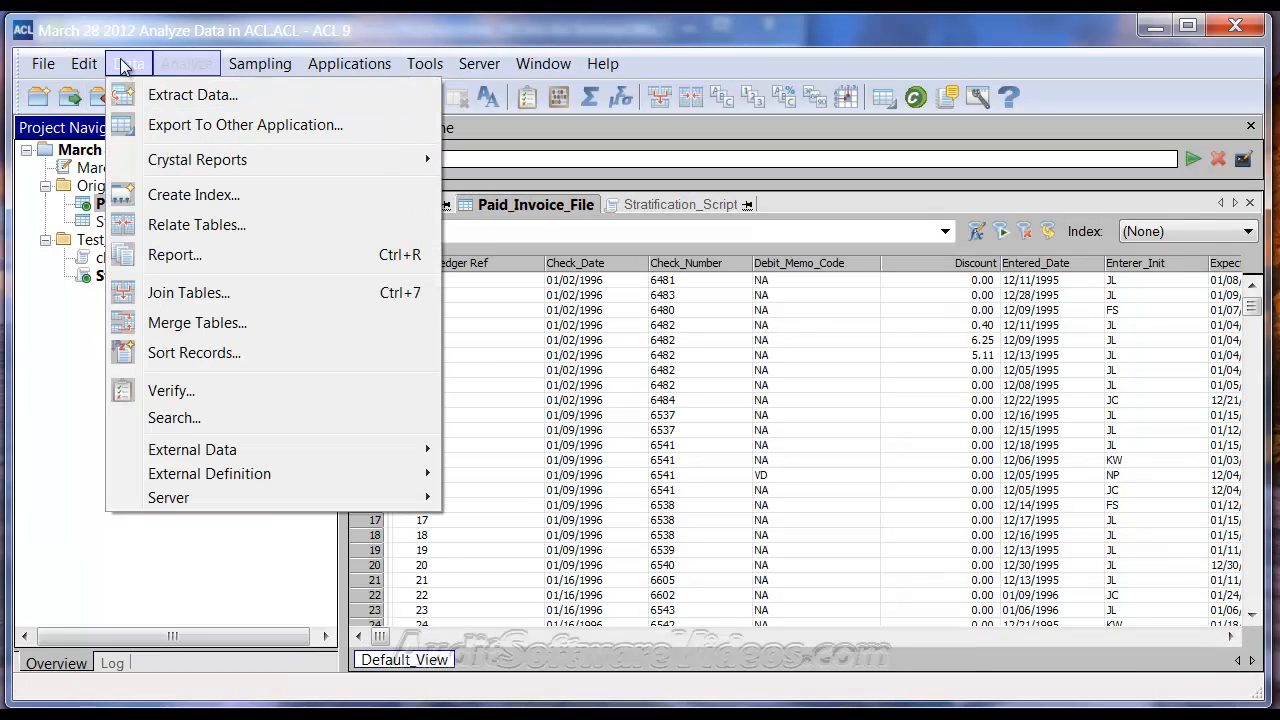
pyautogui.click(163, 352)
pyautogui.click(646, 302)
pyautogui.scroll(-1, 655, 318)
pyautogui.scroll(-1, 608, 357)
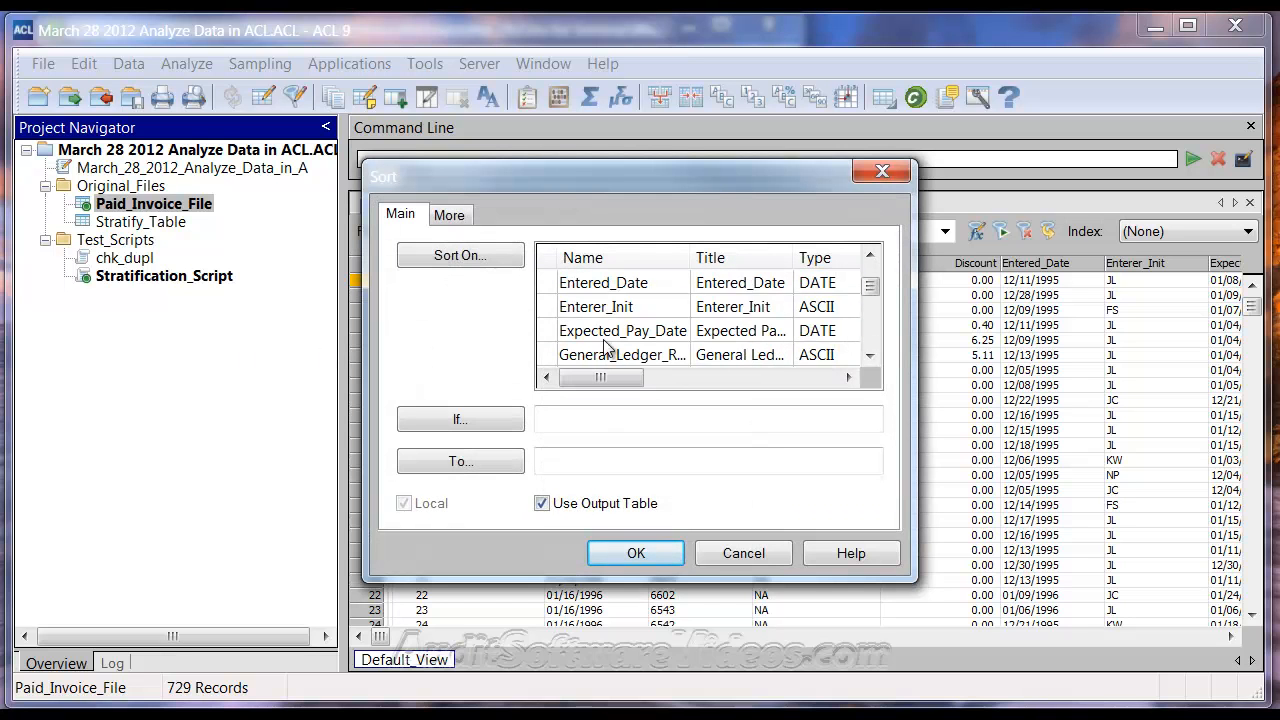
pyautogui.click(604, 310)
pyautogui.click(600, 462)
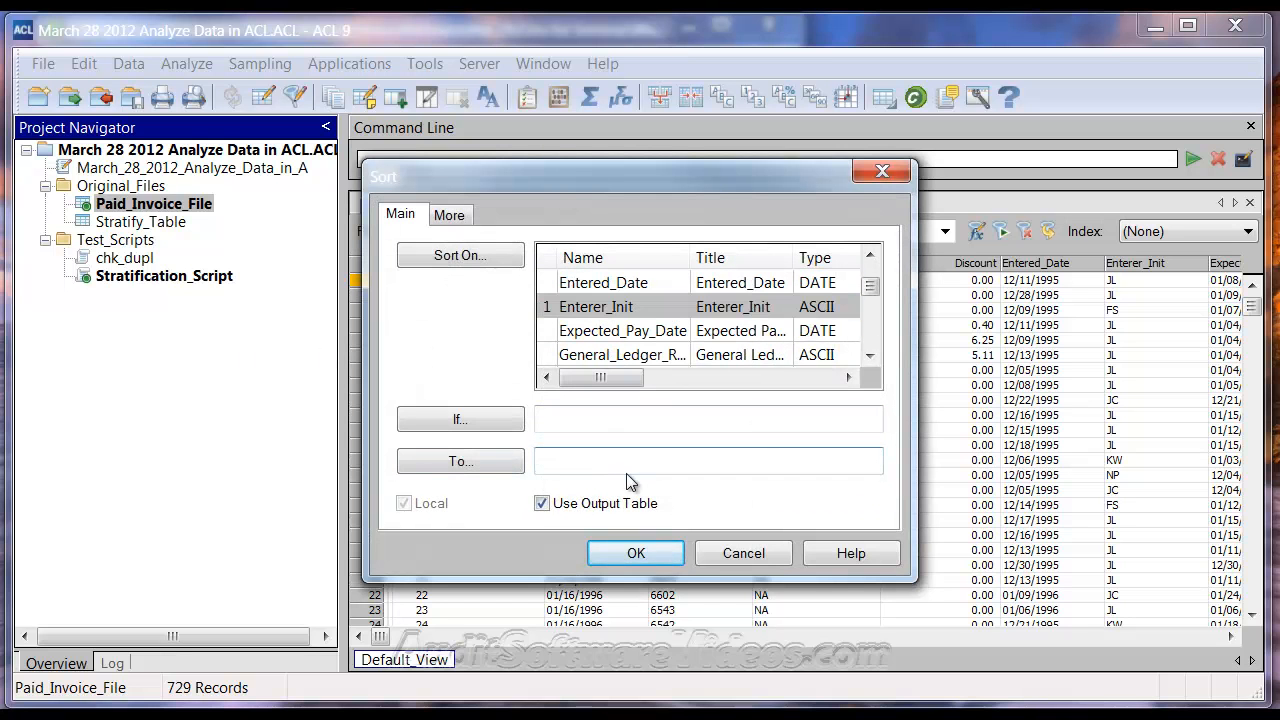
pyautogui.write('sorted')
pyautogui.press('Return')
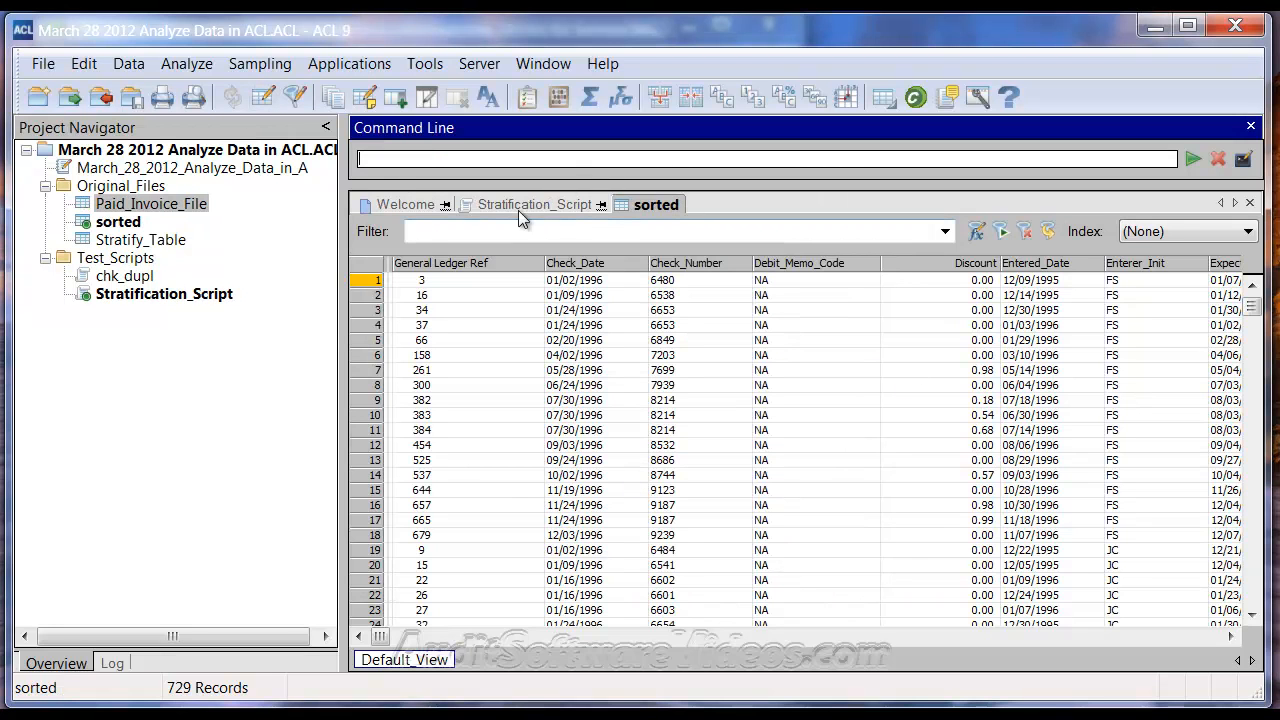
# Recall the logged STRATIFY ON Invoice_Amount command that outputs to "Stratify Table.FIL" and open it for editing
pyautogui.click(110, 664)
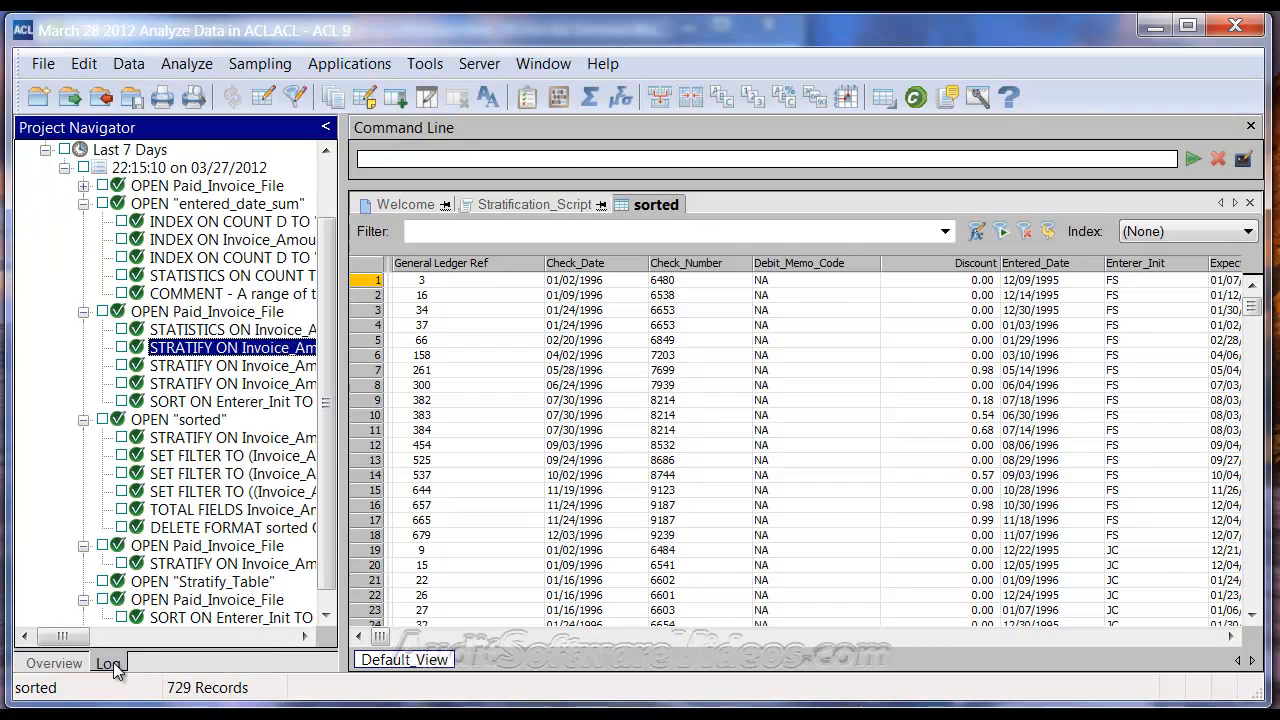
pyautogui.scroll(-1, 228, 572)
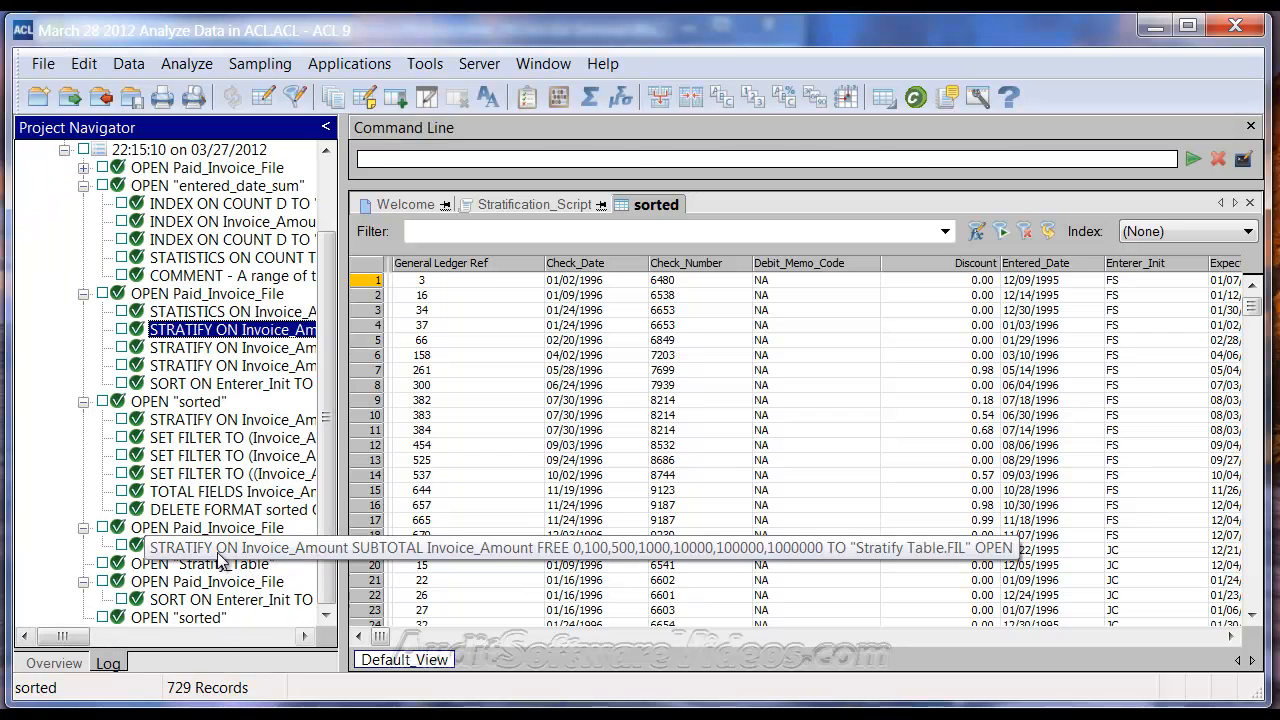
pyautogui.click(218, 548)
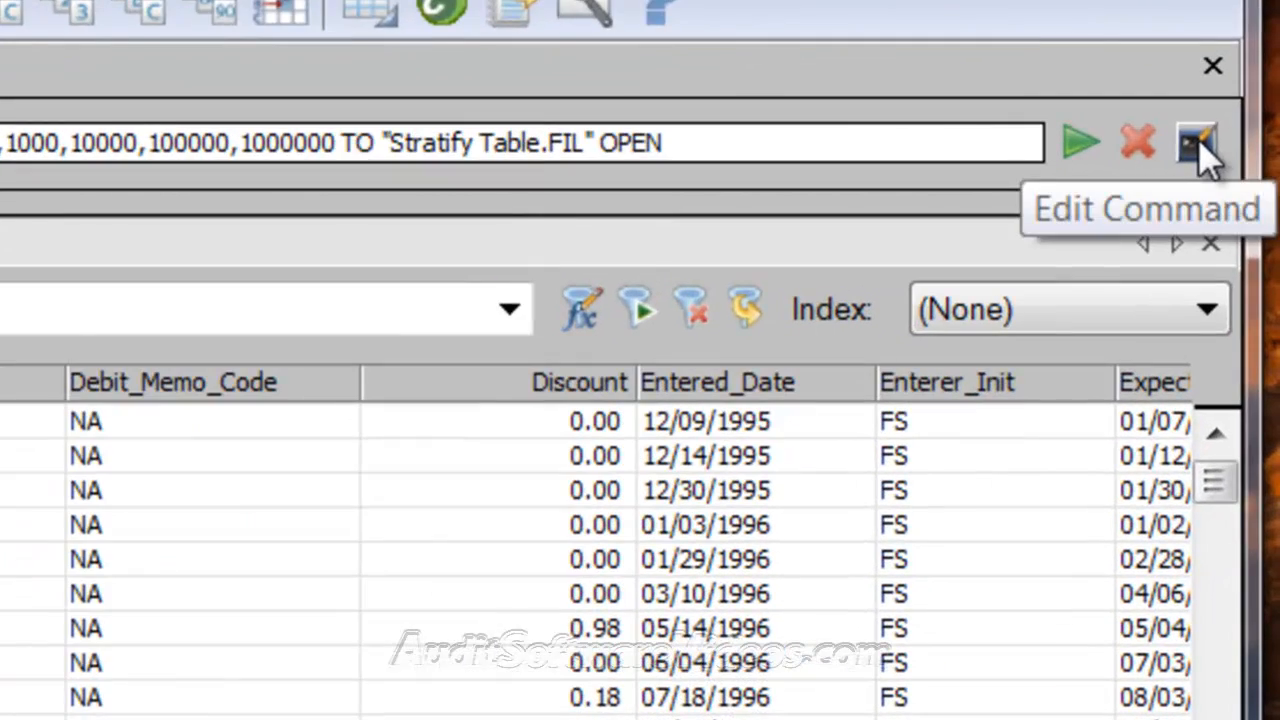
pyautogui.click(1198, 141)
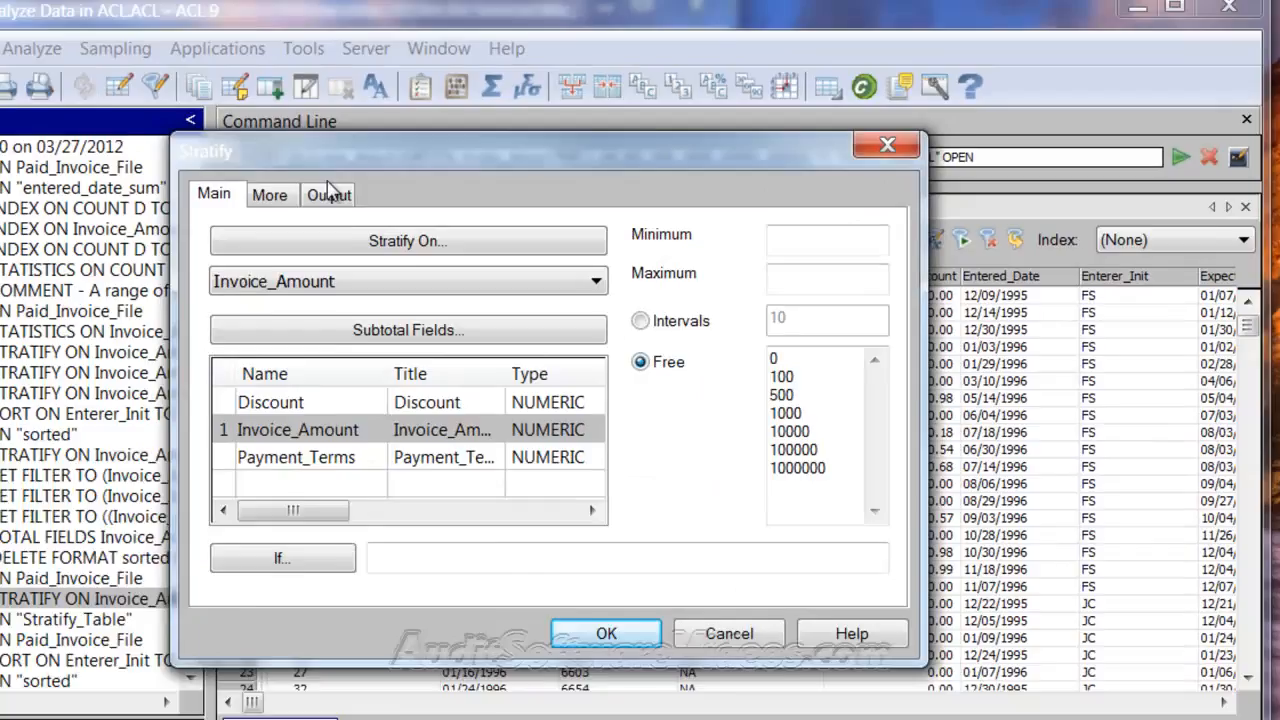
# Add Enterer_Init as the break field of the stratification and run it on the sorted table
pyautogui.click(404, 192)
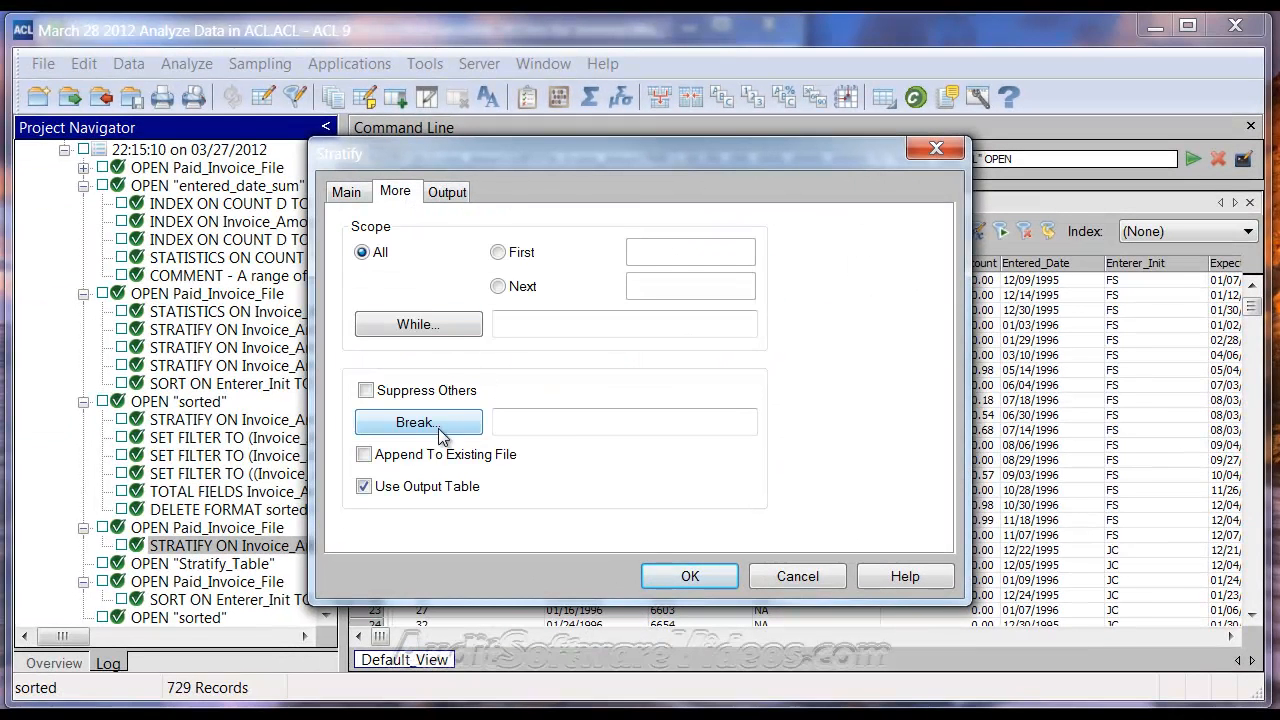
pyautogui.click(435, 427)
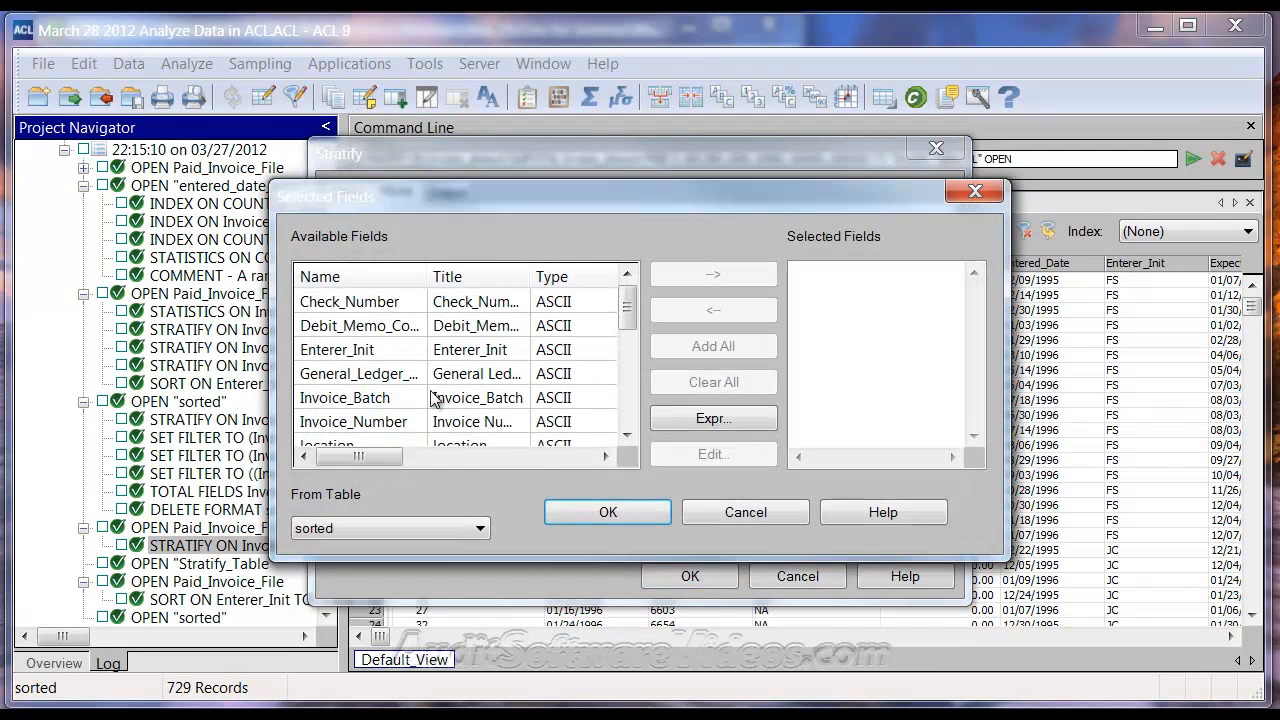
pyautogui.doubleClick(355, 360)
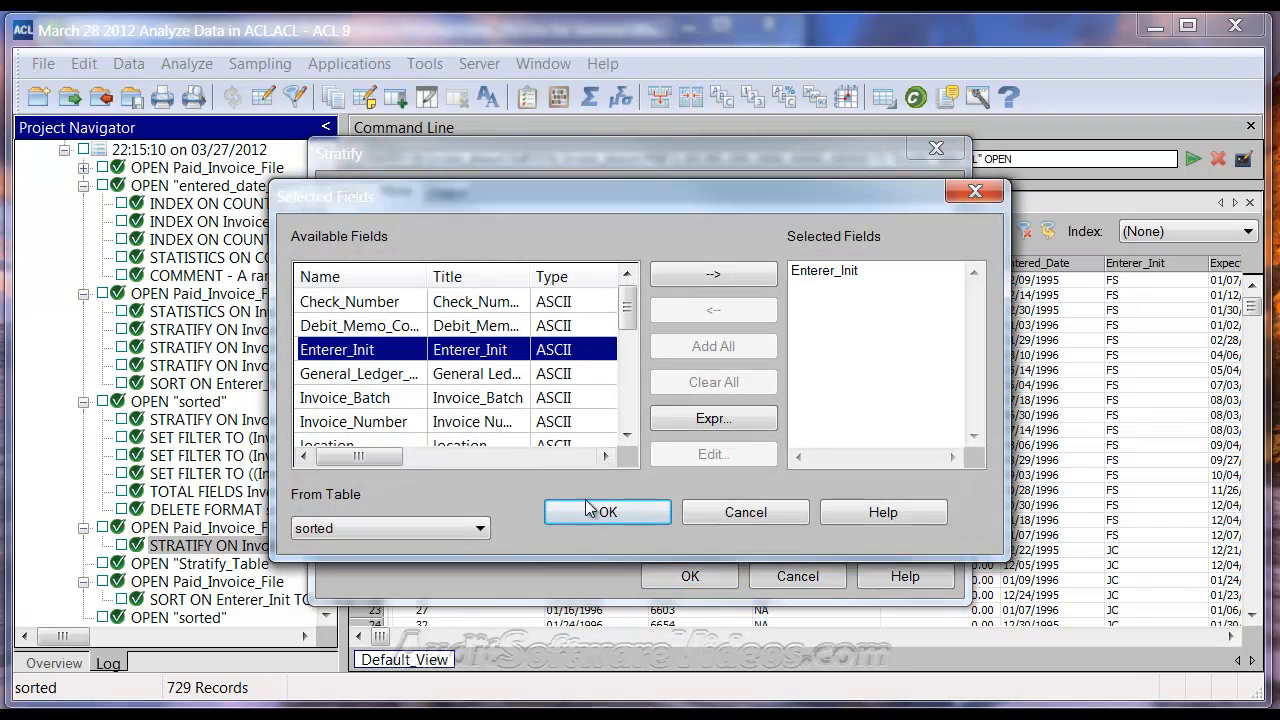
pyautogui.click(607, 513)
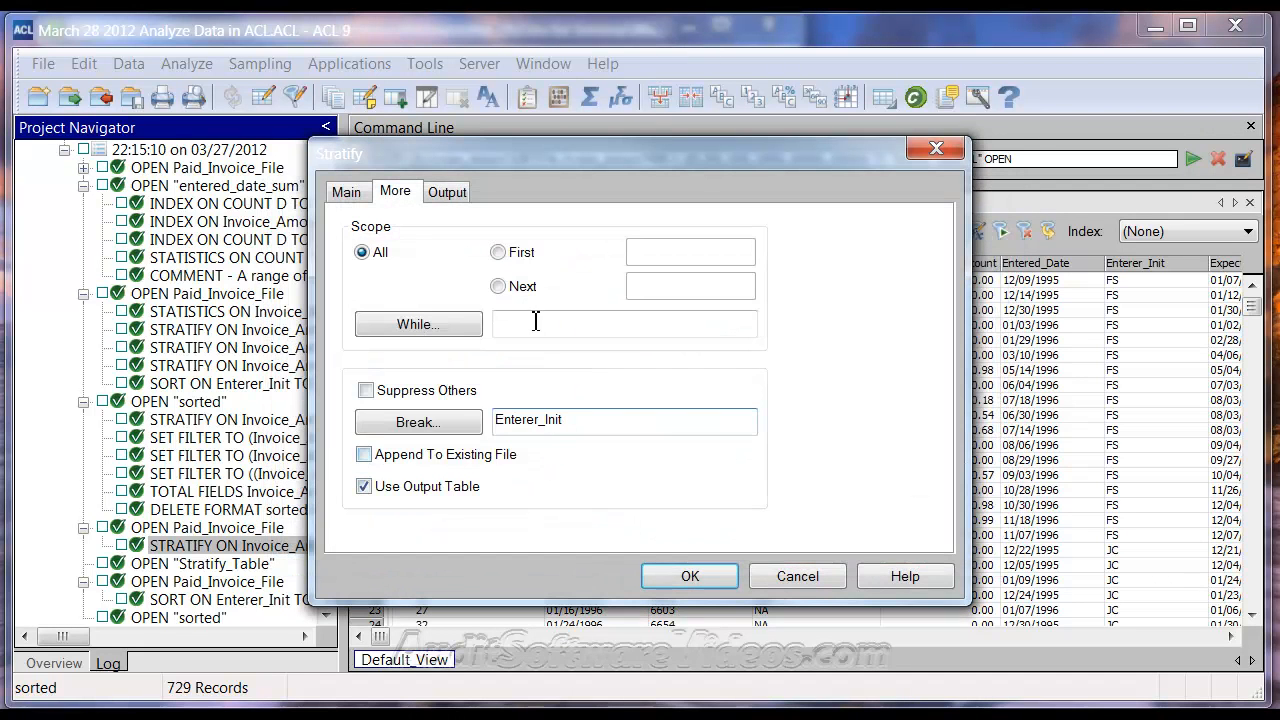
pyautogui.click(357, 195)
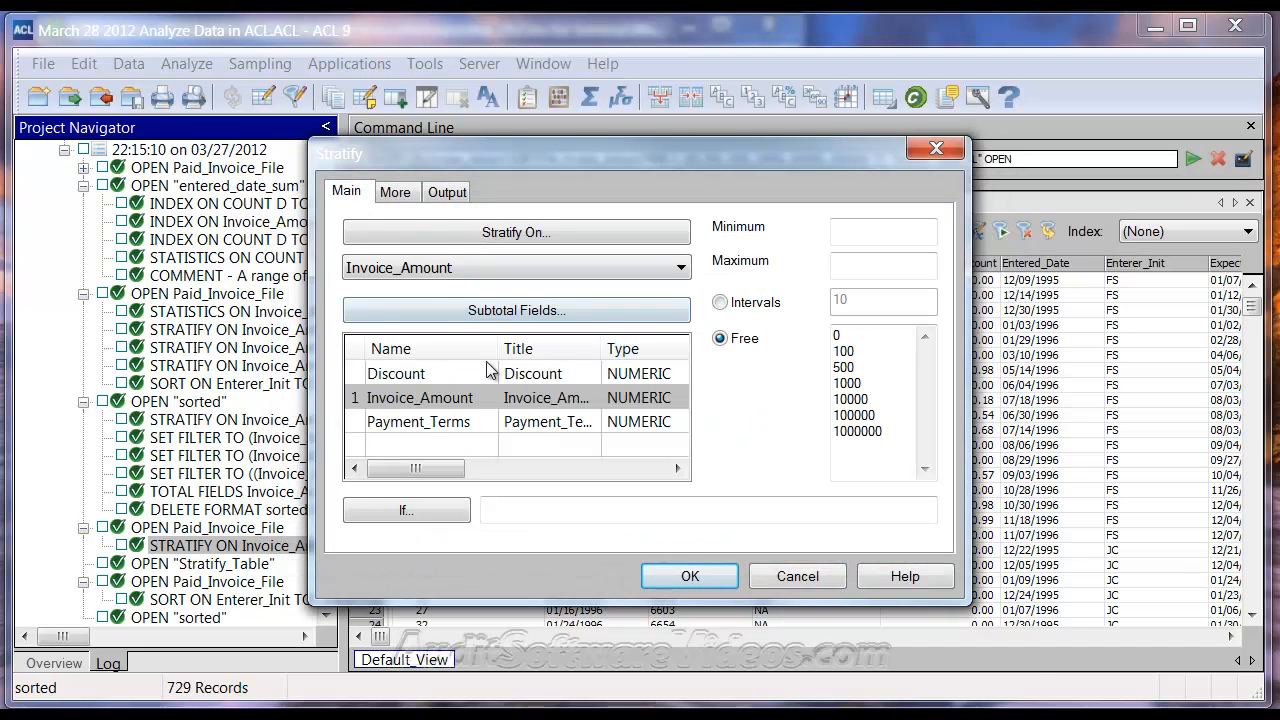
pyautogui.moveTo(458, 151); pyautogui.dragTo(535, 175)
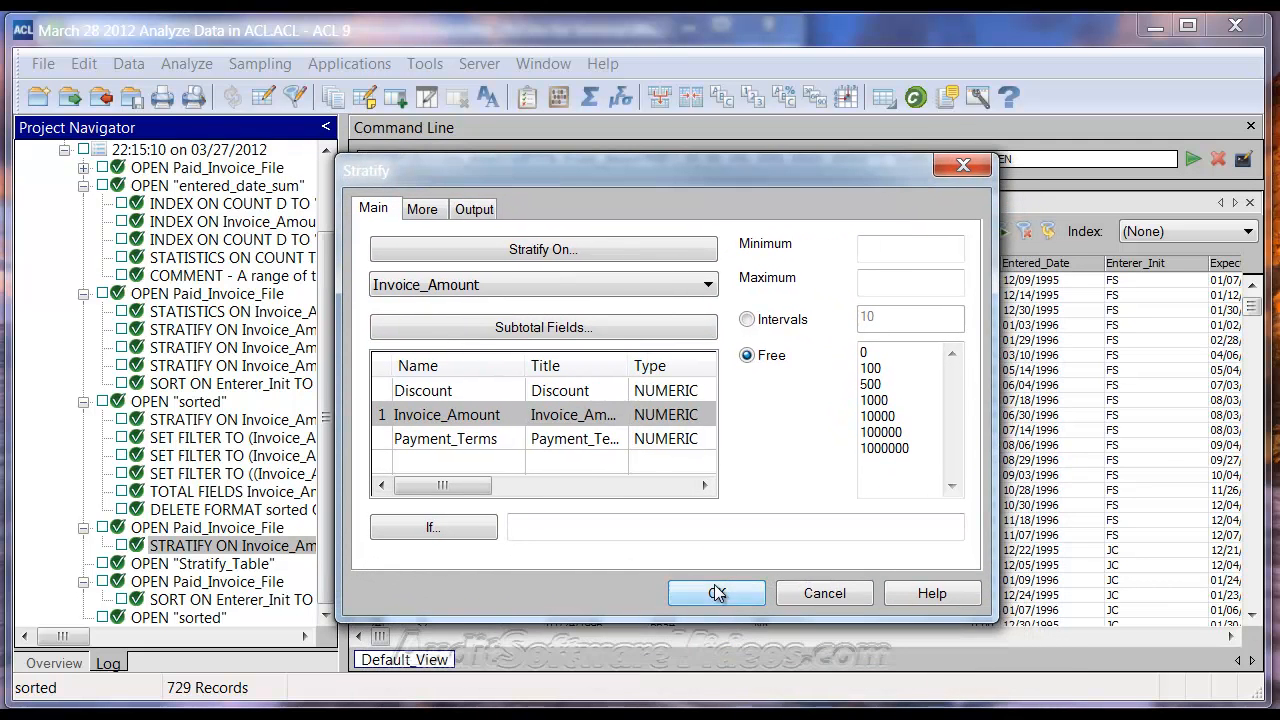
pyautogui.click(717, 594)
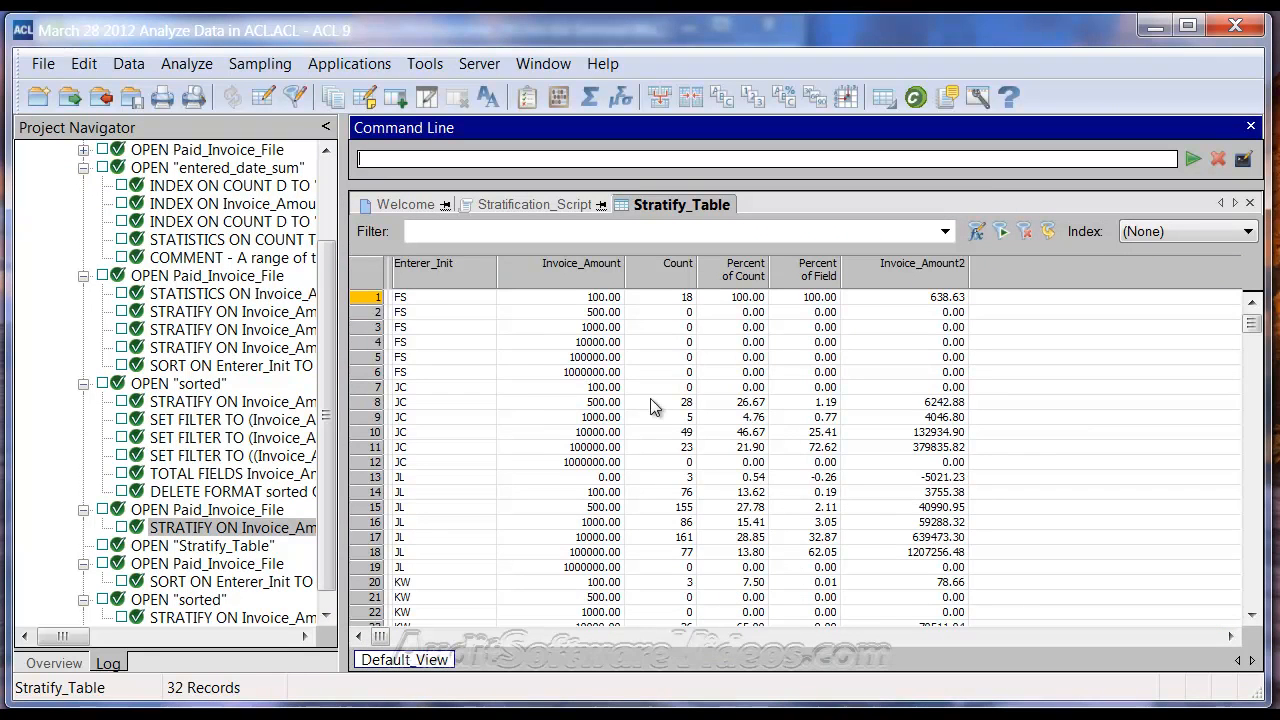
# Examine the strata rows per Enterer_Init value in Stratify_Table, starting with FS and JC
pyautogui.moveTo(456, 303); pyautogui.dragTo(966, 378)
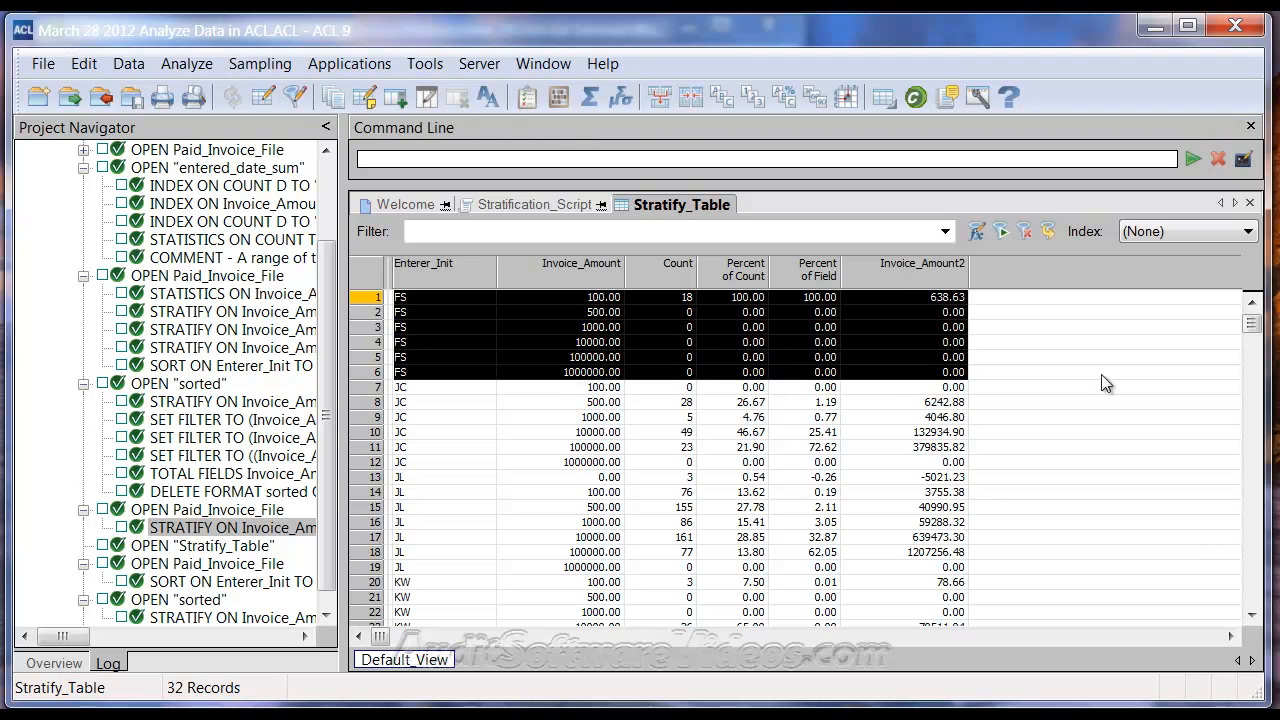
pyautogui.moveTo(1257, 328); pyautogui.dragTo(1230, 303)
pyautogui.moveTo(598, 300); pyautogui.dragTo(590, 464)
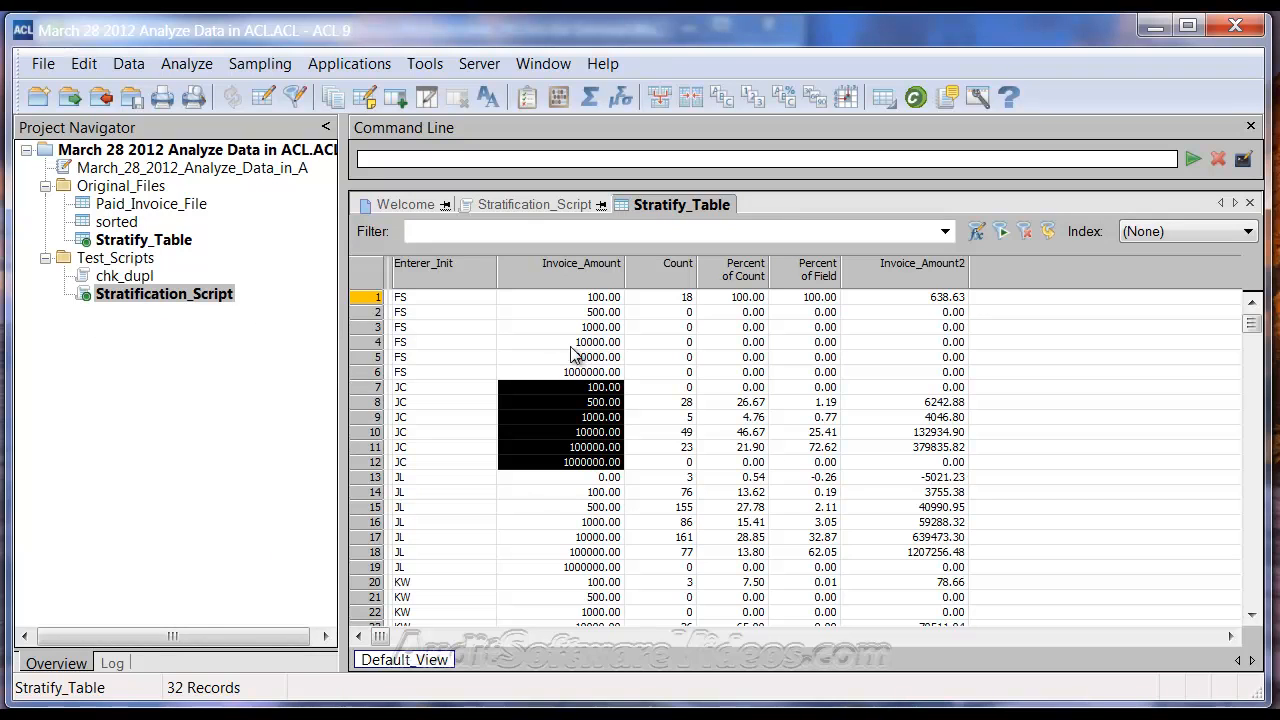
# Review the Stratify_Range computed field definition in Stratification_Script against the Invoice_Amount limits of the FS rows in Stratify_Table
pyautogui.click(530, 207)
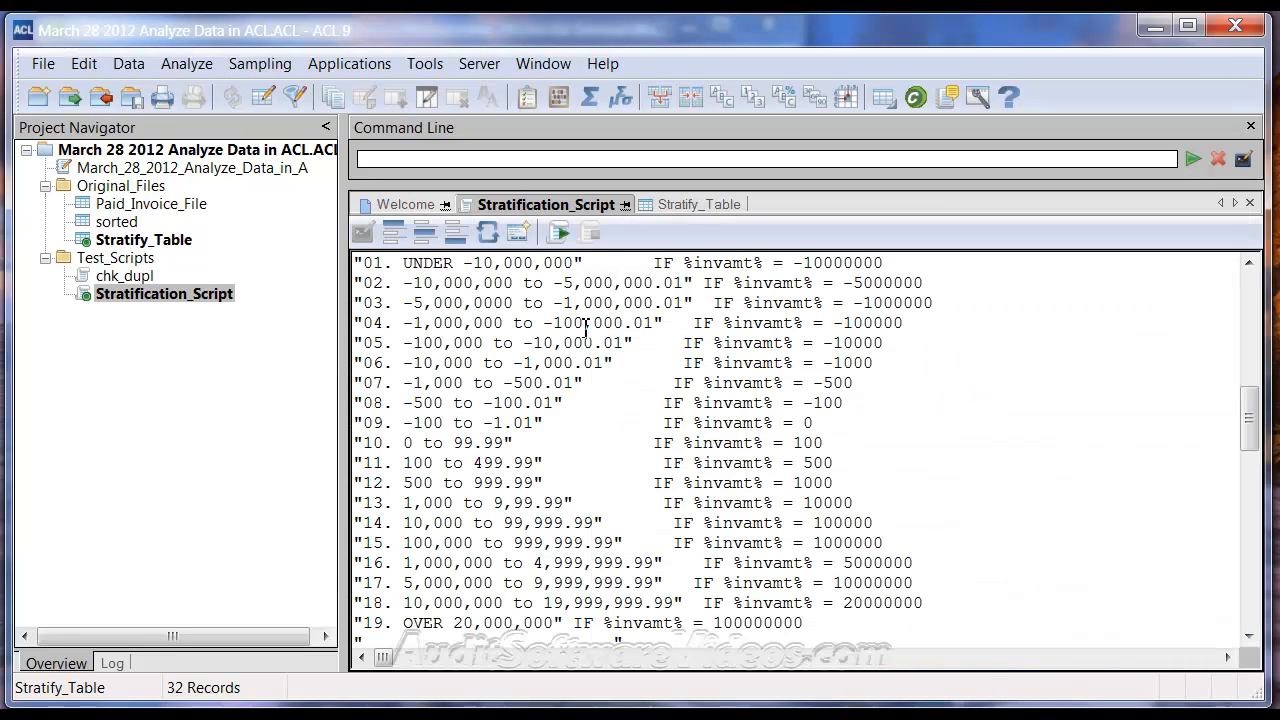
pyautogui.scroll(1, 568, 313)
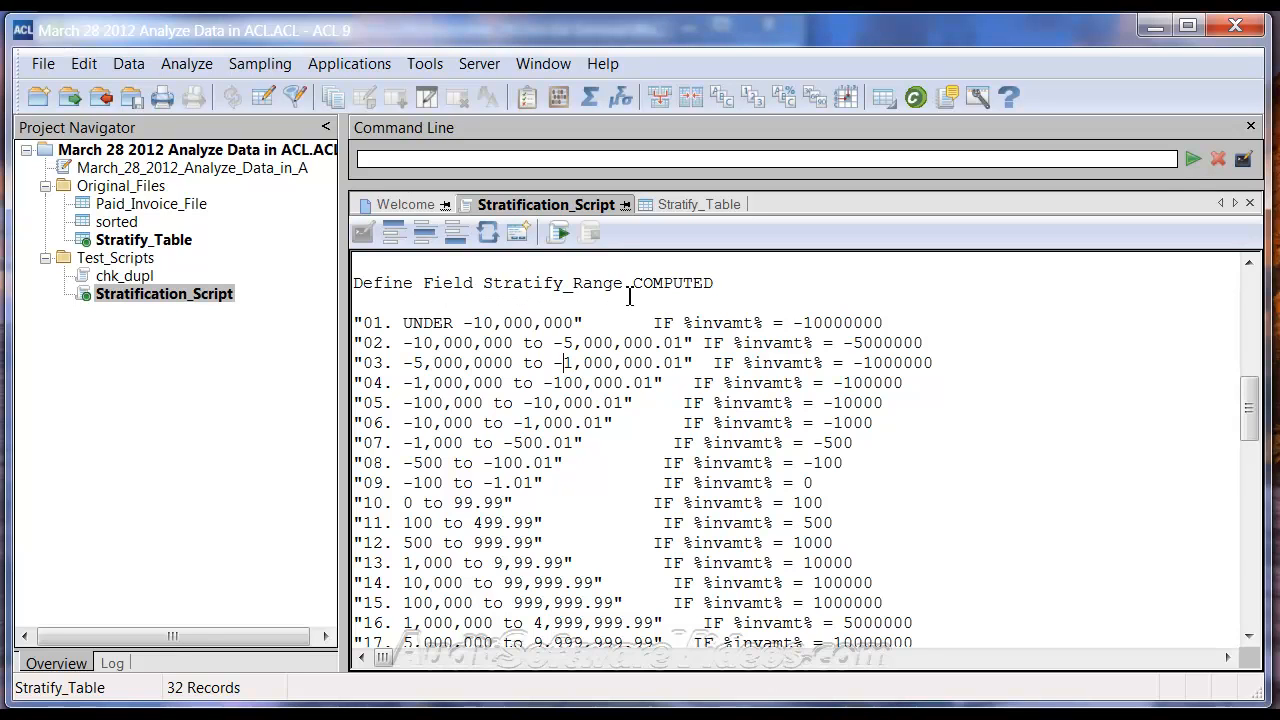
pyautogui.click(563, 363)
pyautogui.click(680, 204)
pyautogui.moveTo(600, 297); pyautogui.dragTo(592, 380)
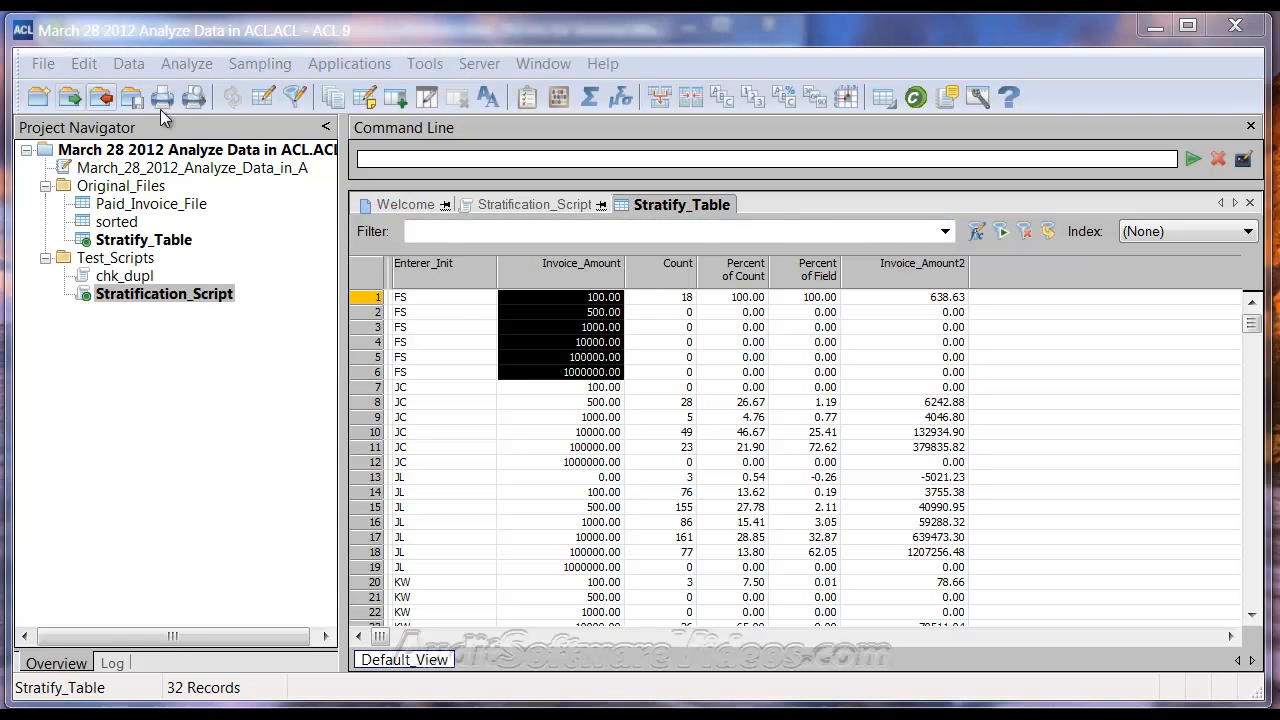
pyautogui.click(86, 66)
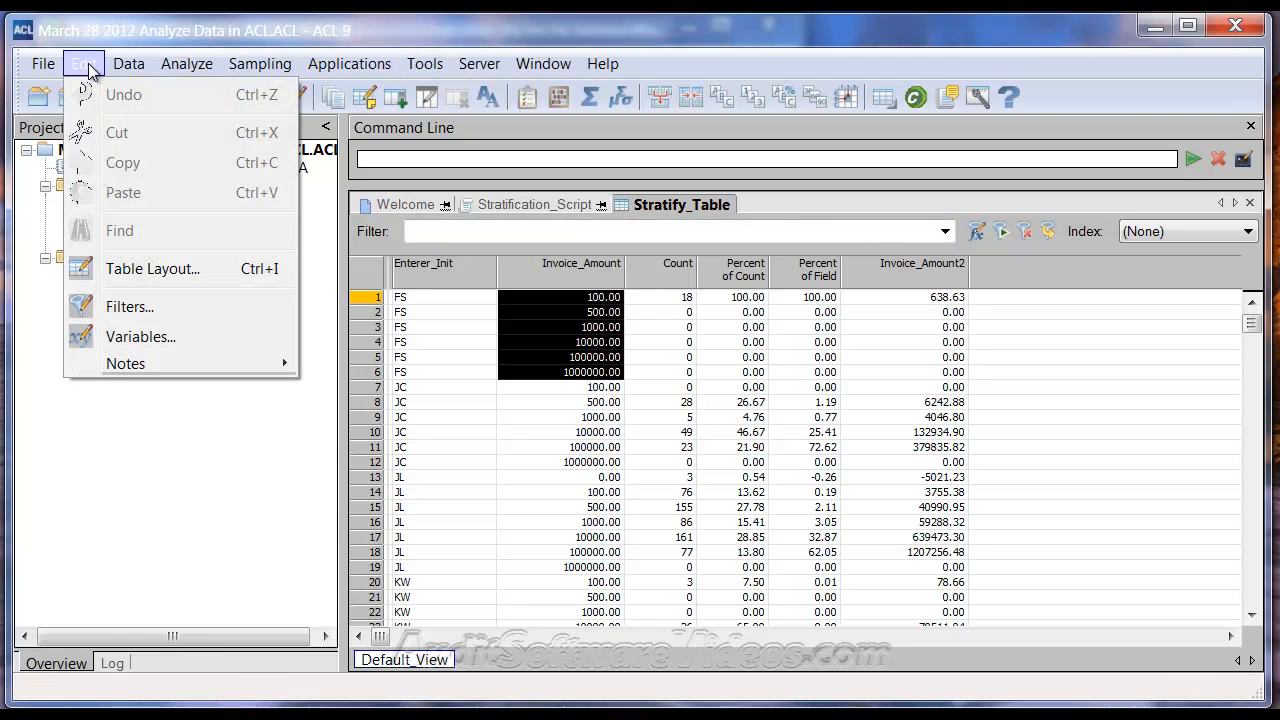
pyautogui.click(152, 268)
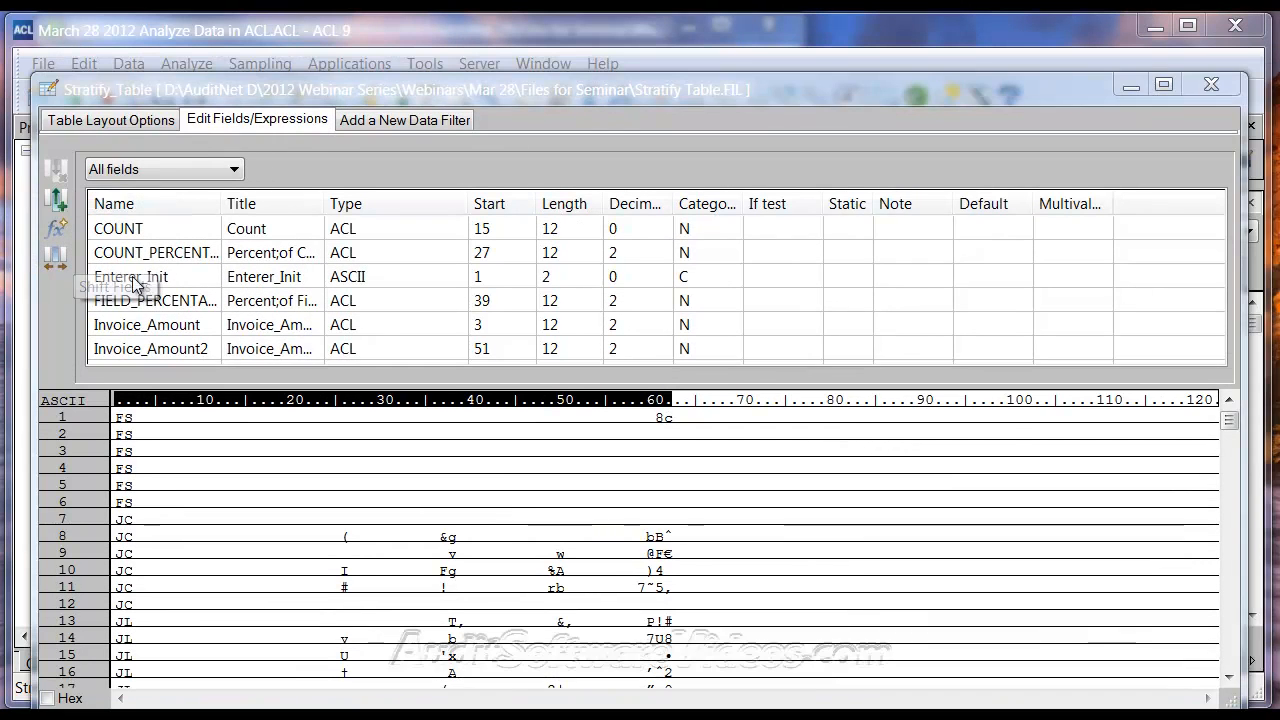
pyautogui.click(57, 239)
pyautogui.click(117, 193)
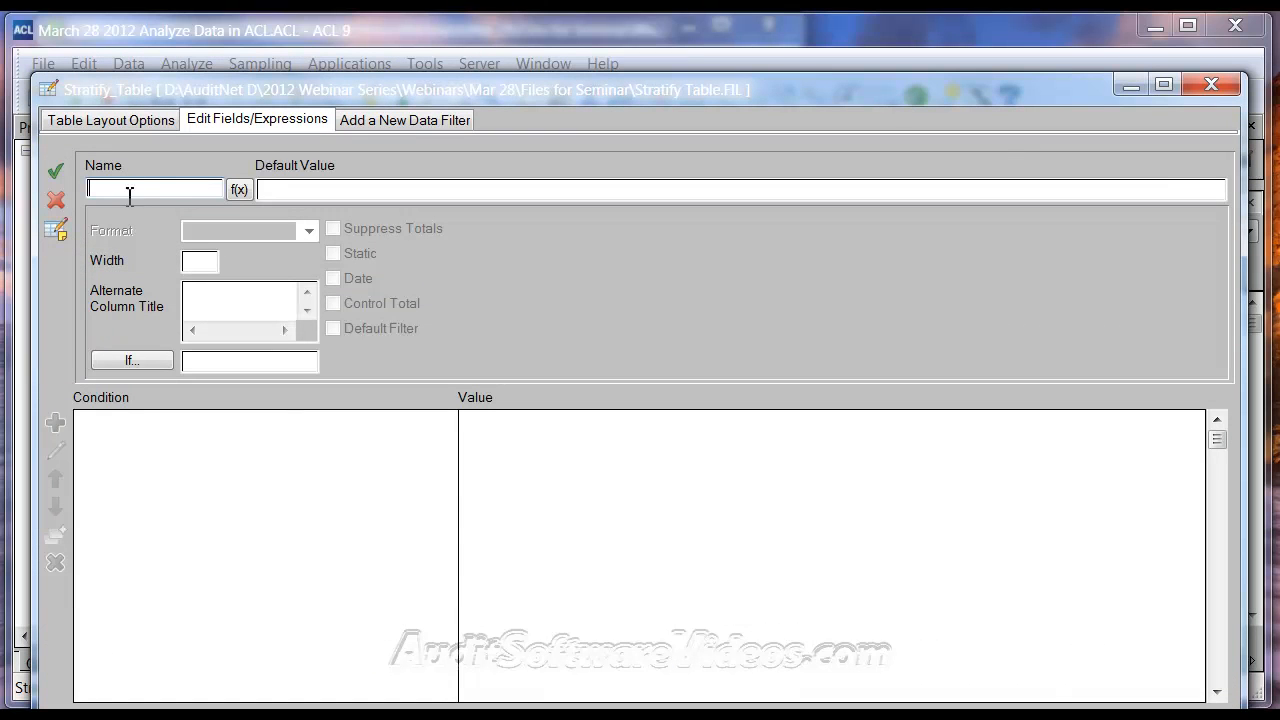
pyautogui.click(203, 300)
pyautogui.click(282, 194)
pyautogui.write('0')
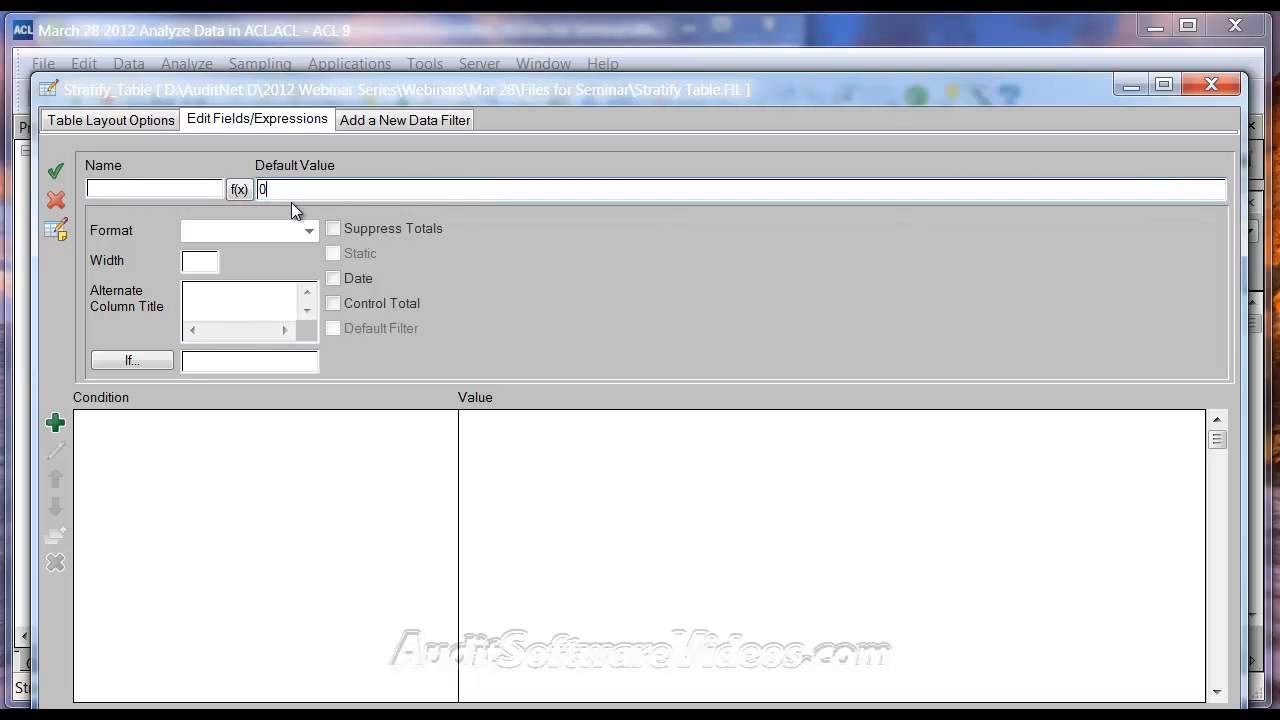
pyautogui.click(56, 423)
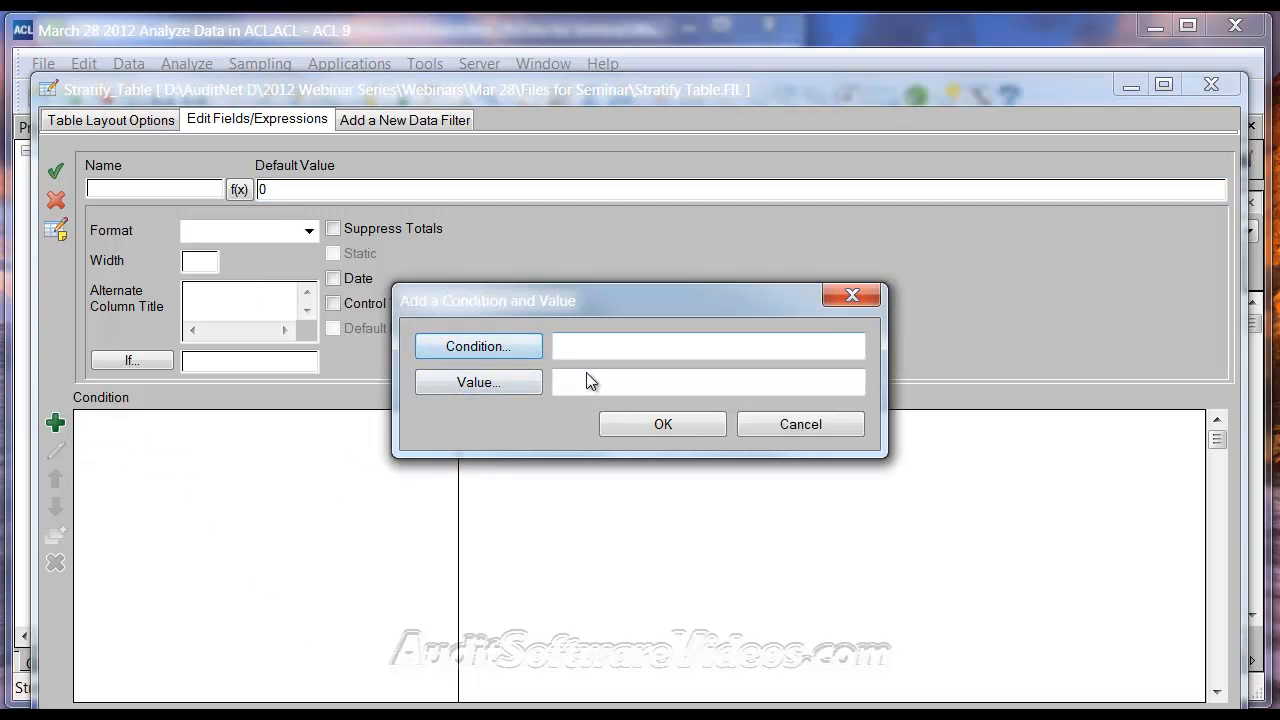
pyautogui.click(767, 426)
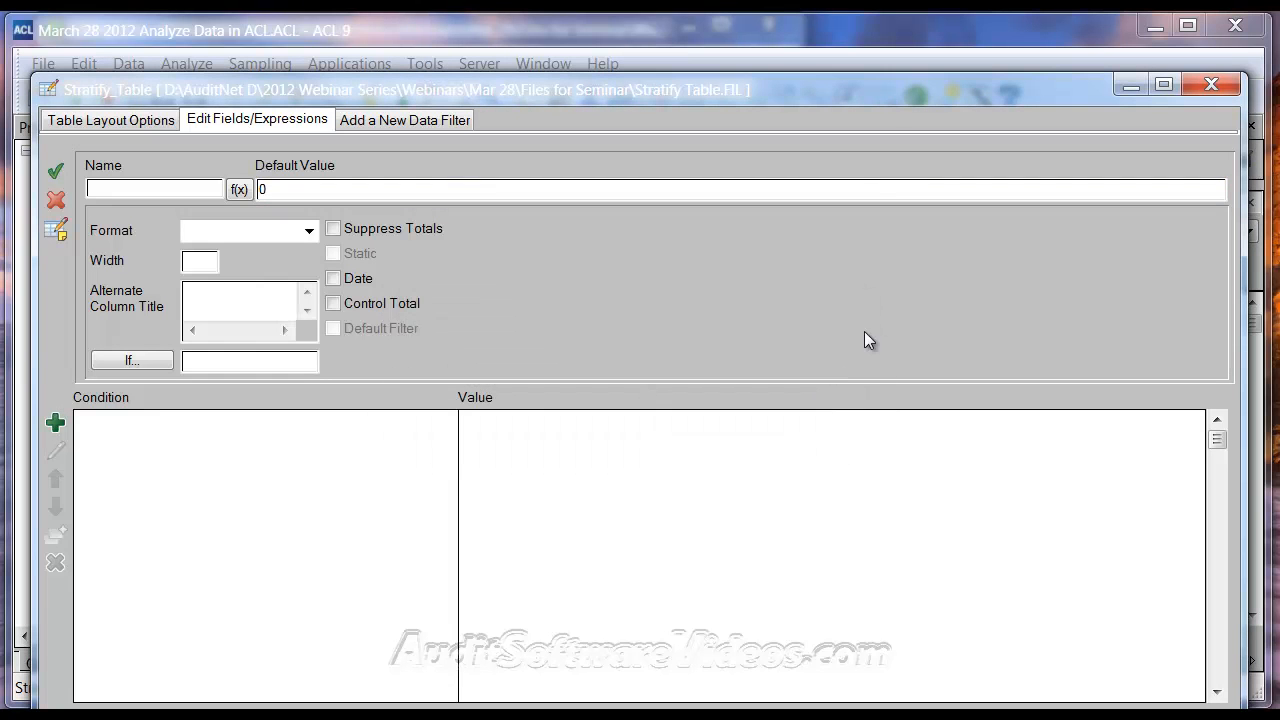
pyautogui.click(1212, 86)
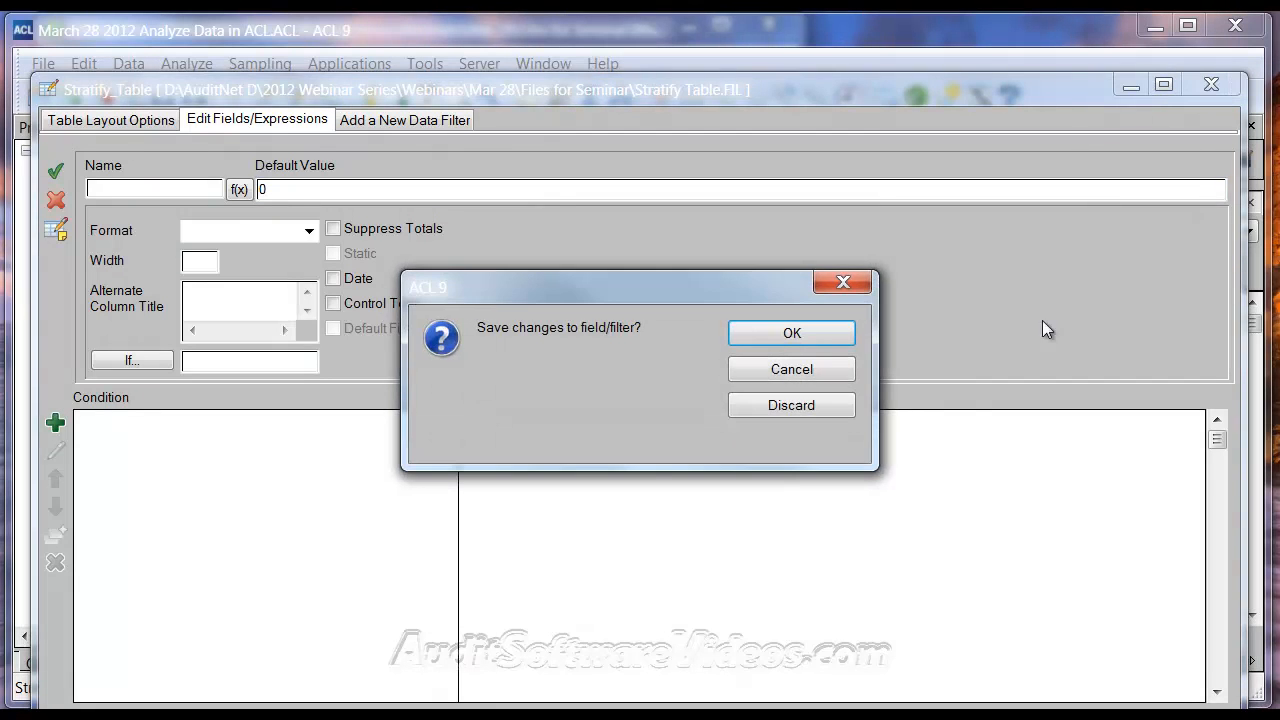
pyautogui.click(800, 408)
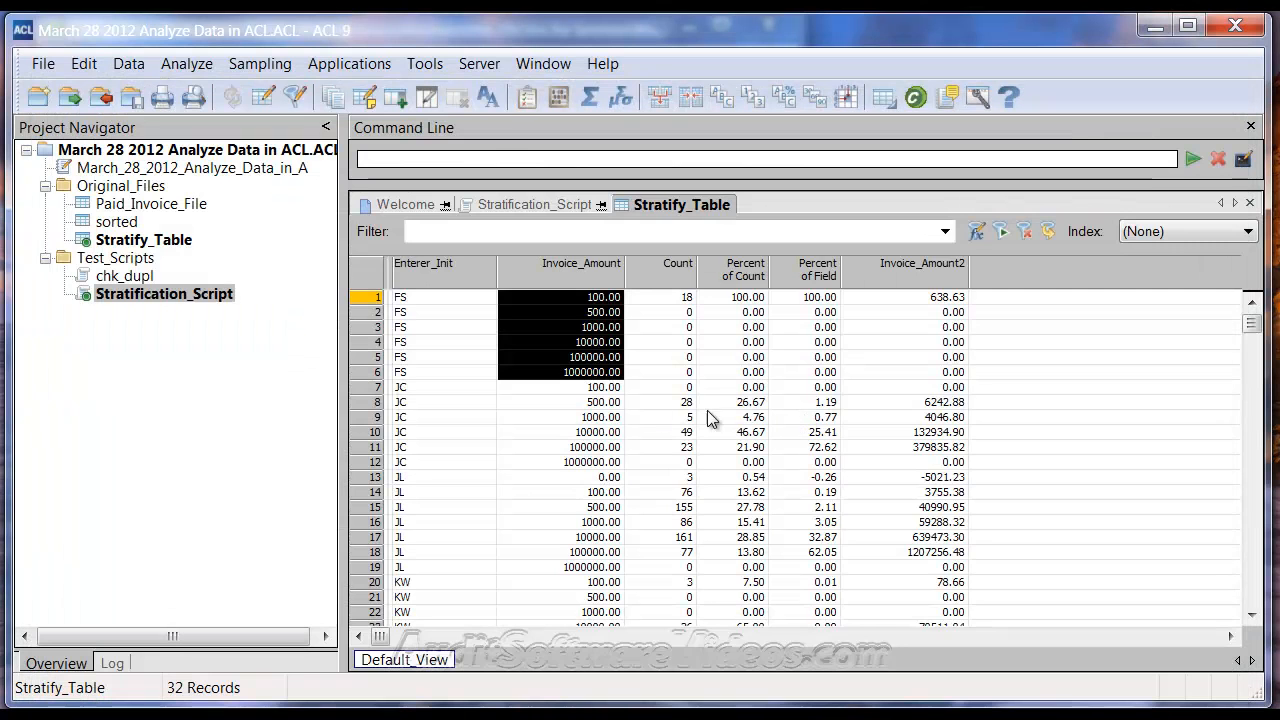
# Copy the whole Stratify_Range computed field definition, from its Define Field line to the blank default, out of Stratification_Script
pyautogui.click(555, 204)
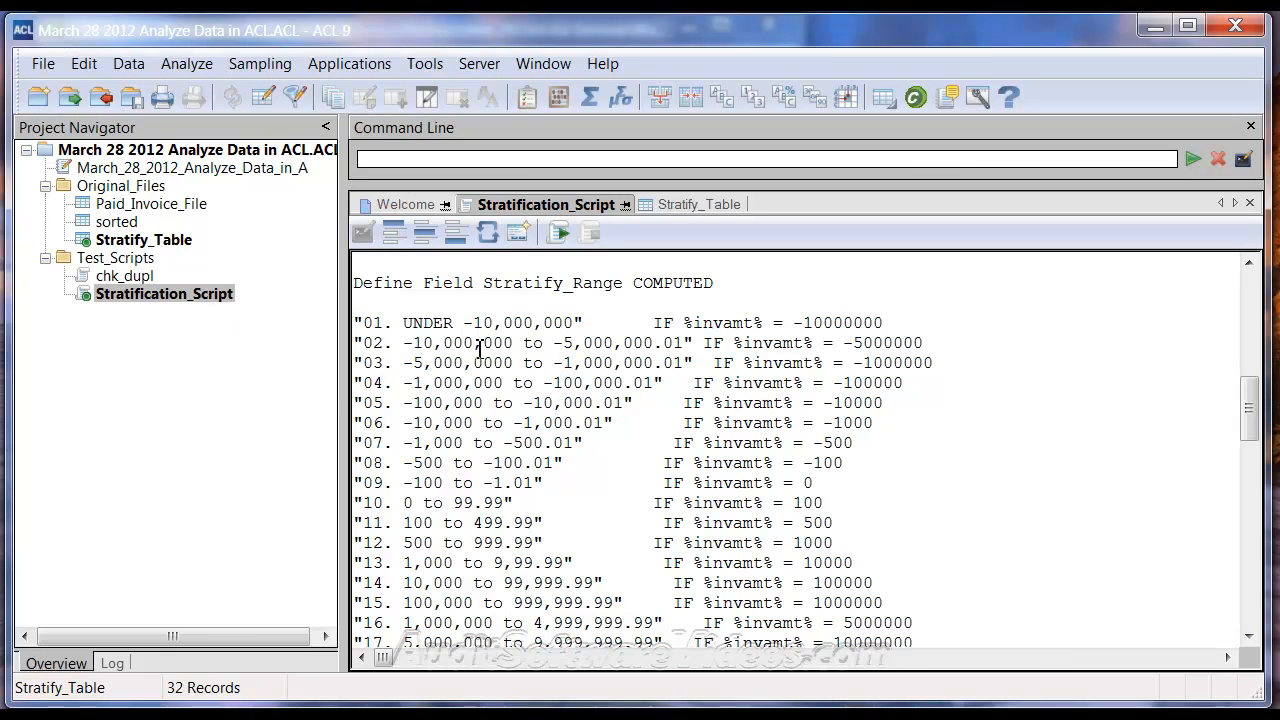
pyautogui.scroll(-1, 462, 338)
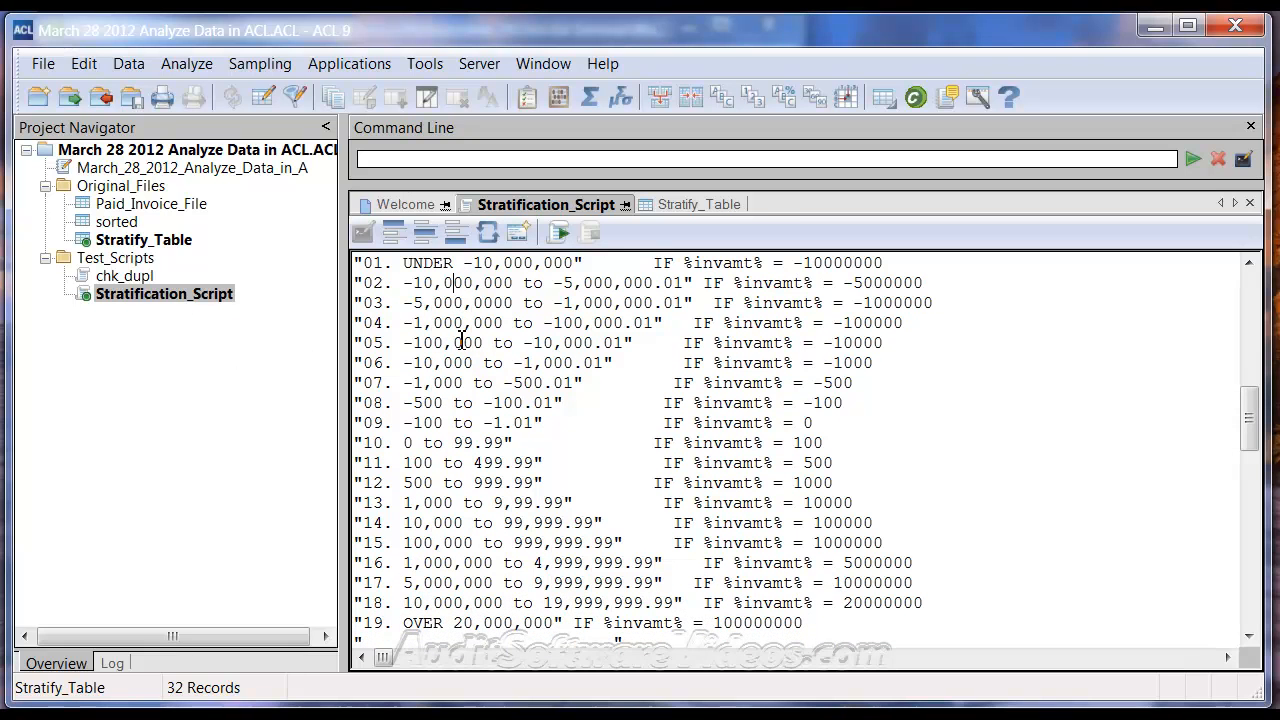
pyautogui.scroll(1, 458, 330)
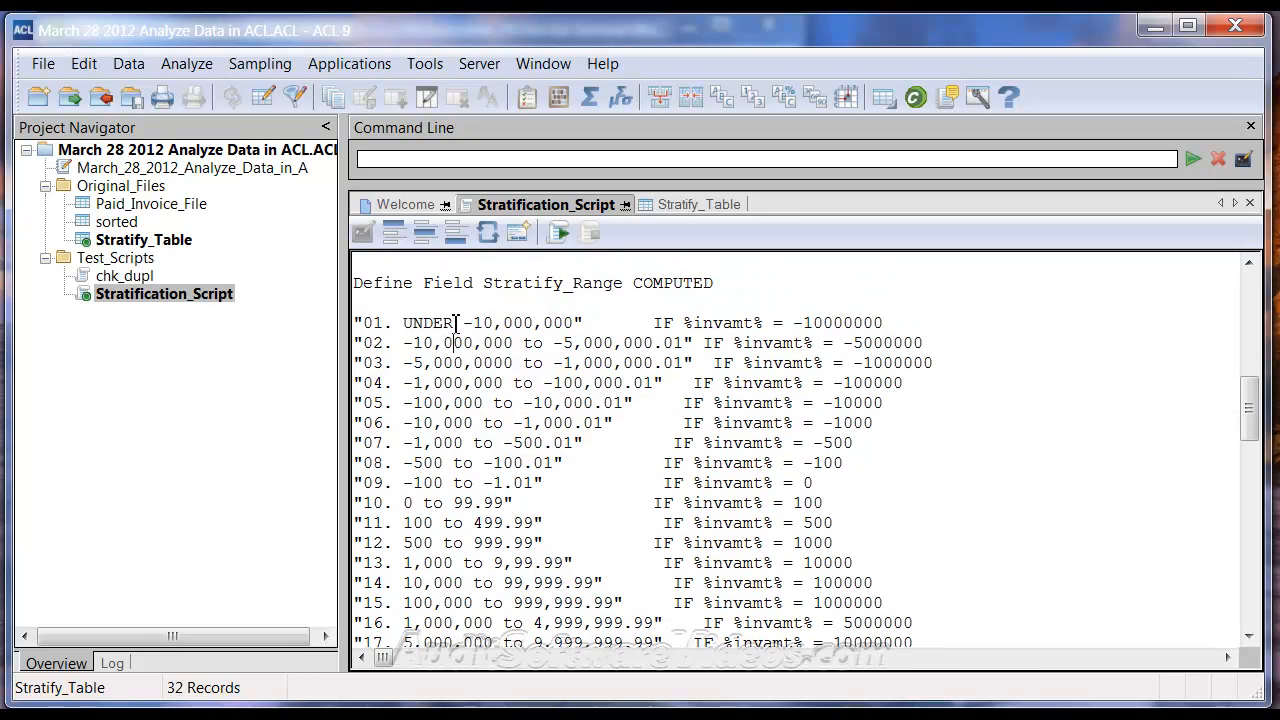
pyautogui.moveTo(358, 287); pyautogui.dragTo(735, 592)
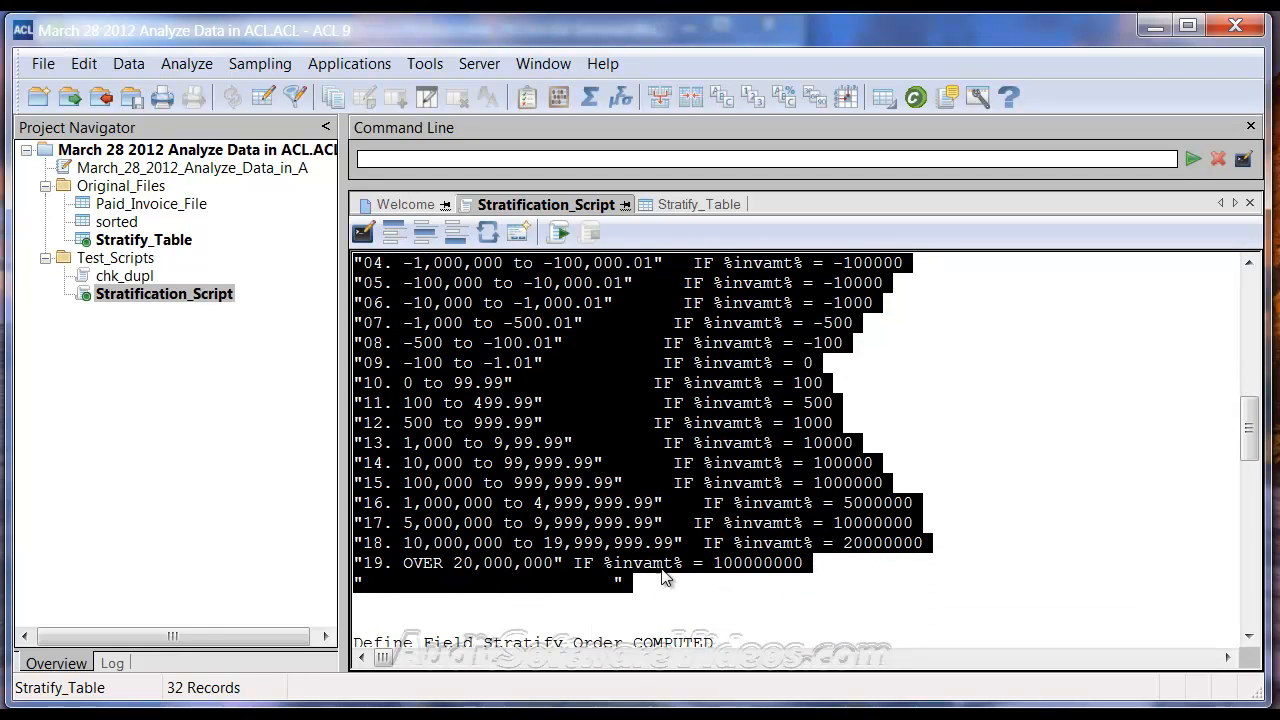
# Create a new script in the Test_Scripts folder, saving Stratification_Script's changes, and paste the Stratify_Range definition into it
pyautogui.rightClick(104, 258)
pyautogui.moveTo(198, 283)
pyautogui.click(440, 304)
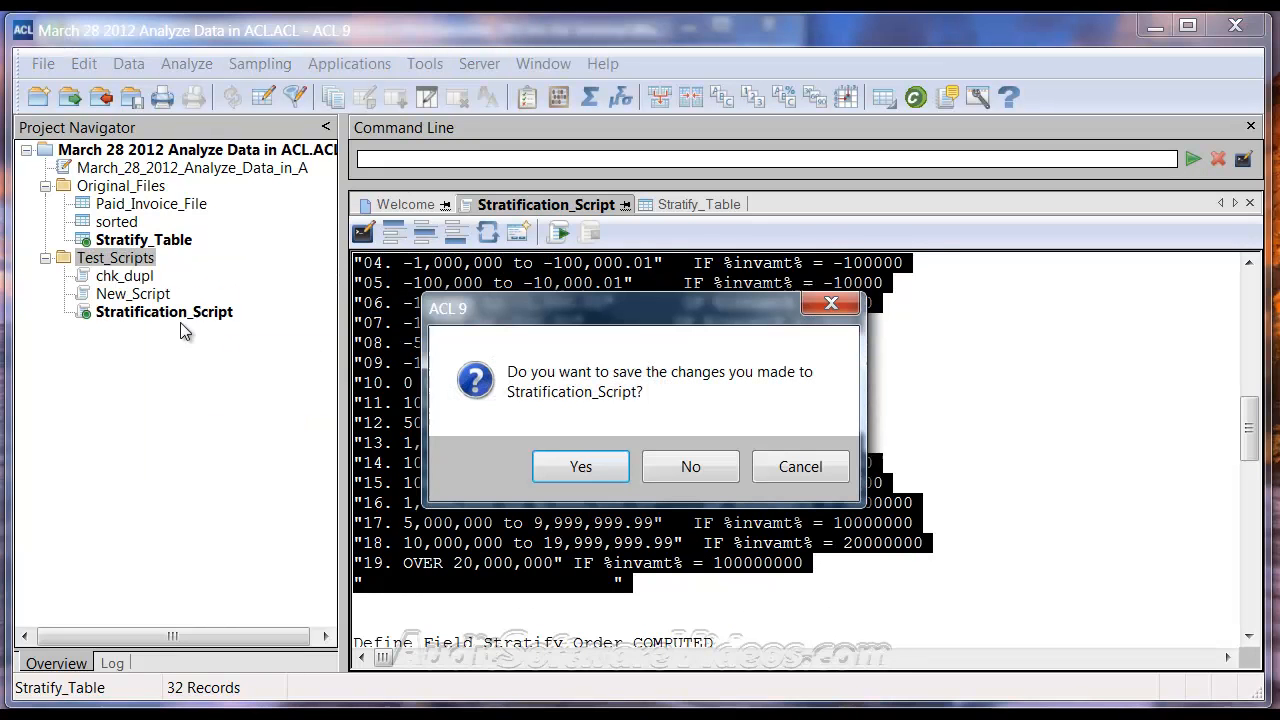
pyautogui.click(594, 467)
pyautogui.click(134, 295)
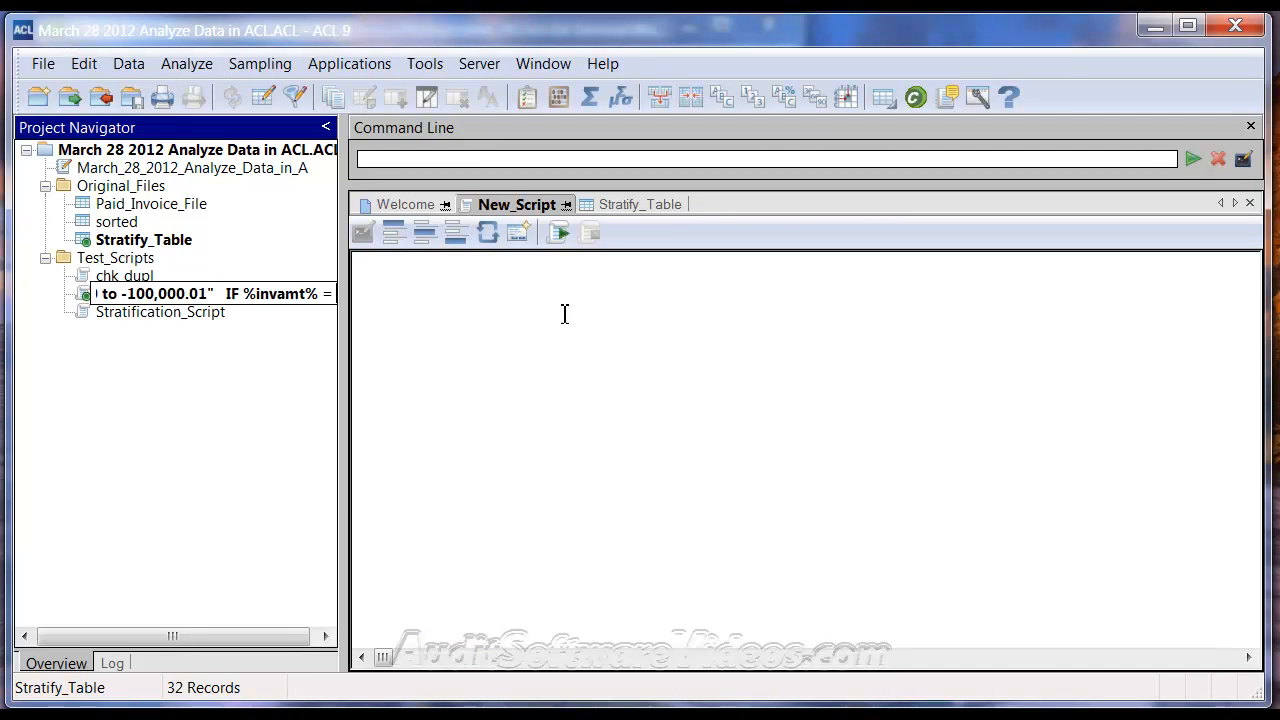
pyautogui.click(450, 314)
pyautogui.hotkey('ctrl', 'v')
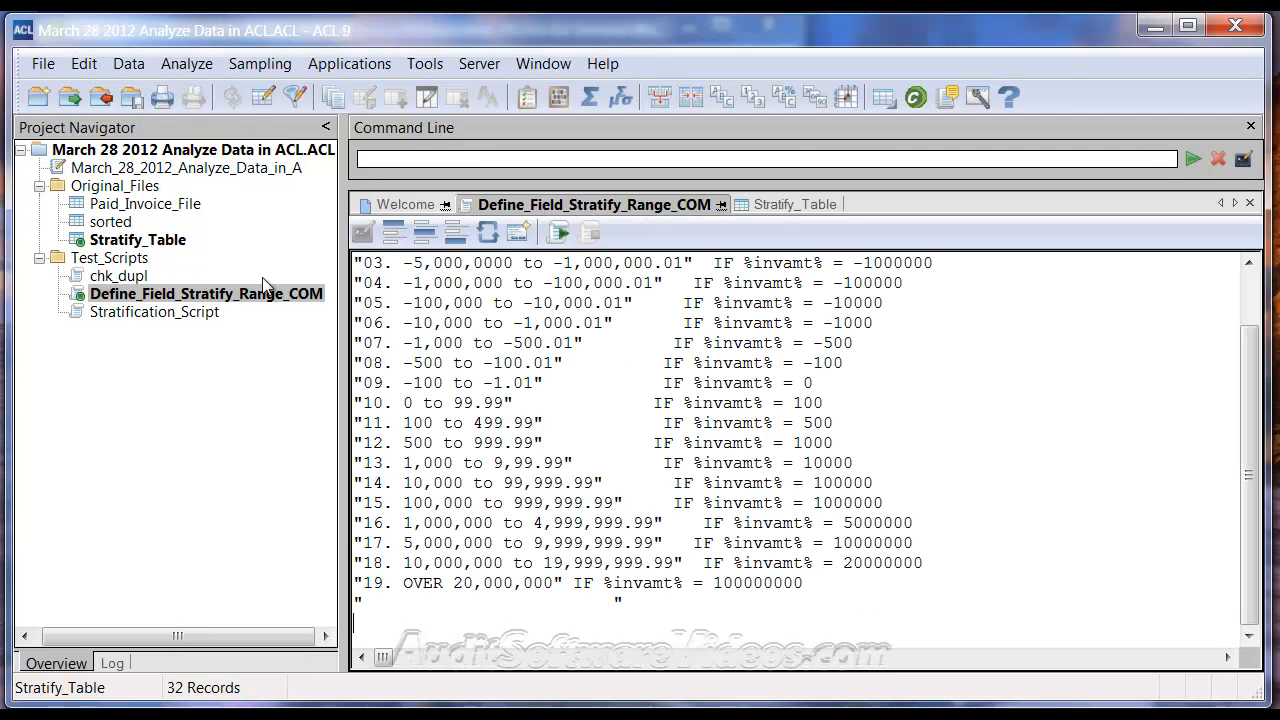
# Rename the new script as Stratify Field Creation
pyautogui.rightClick(180, 293)
pyautogui.click(248, 491)
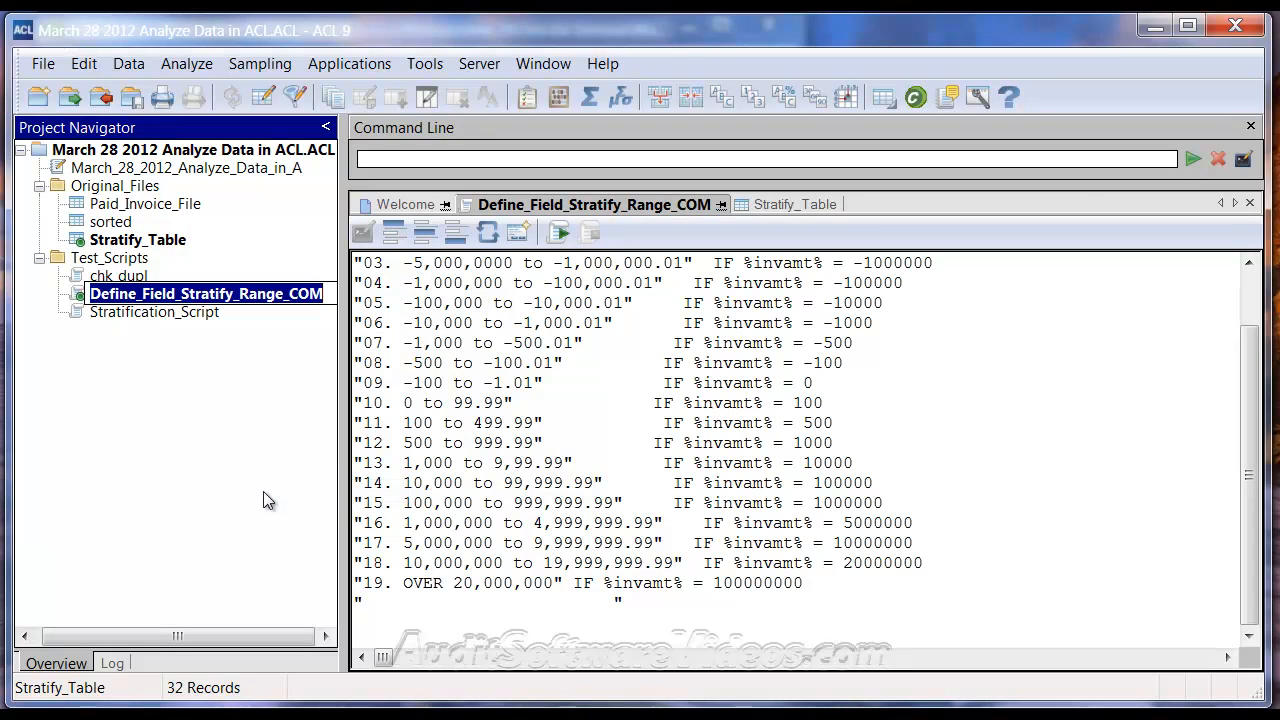
pyautogui.write('D')
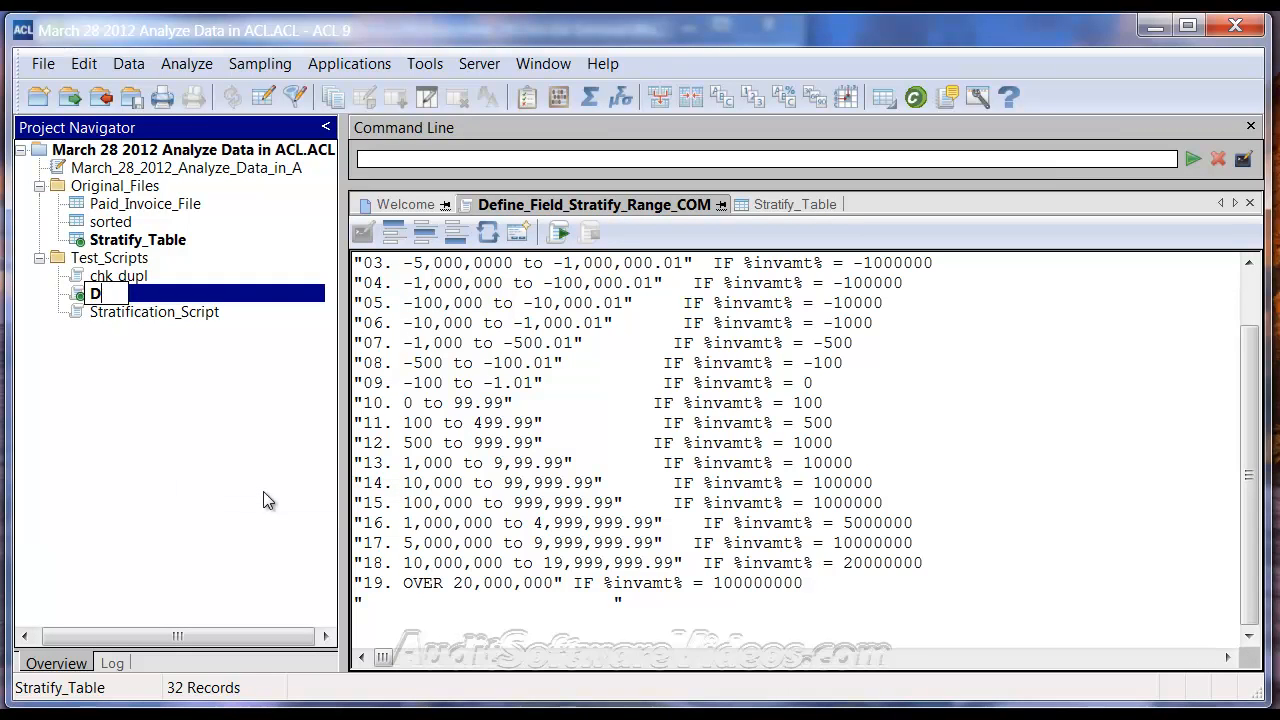
pyautogui.write('Sratify Field Creation')
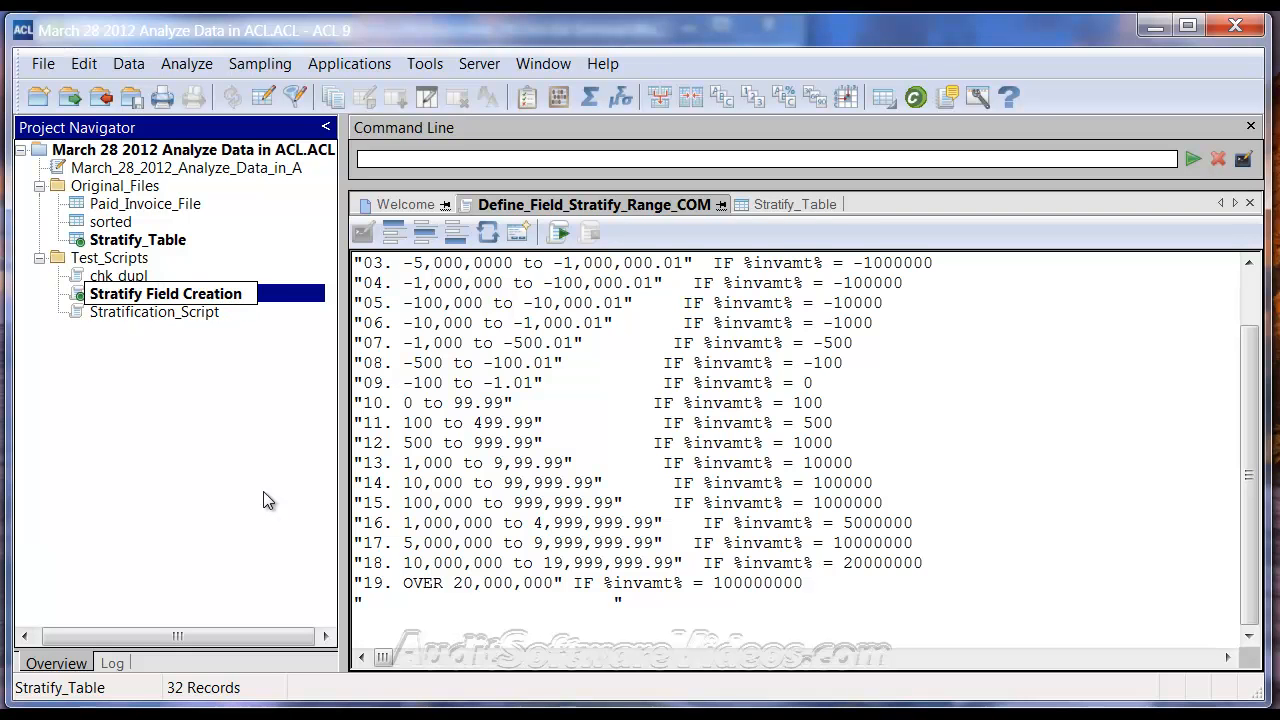
pyautogui.press('Return')
# Copy the variable name invamt from the first Stratify_Range condition and enter an assign command for it on the command line
pyautogui.click(505, 343)
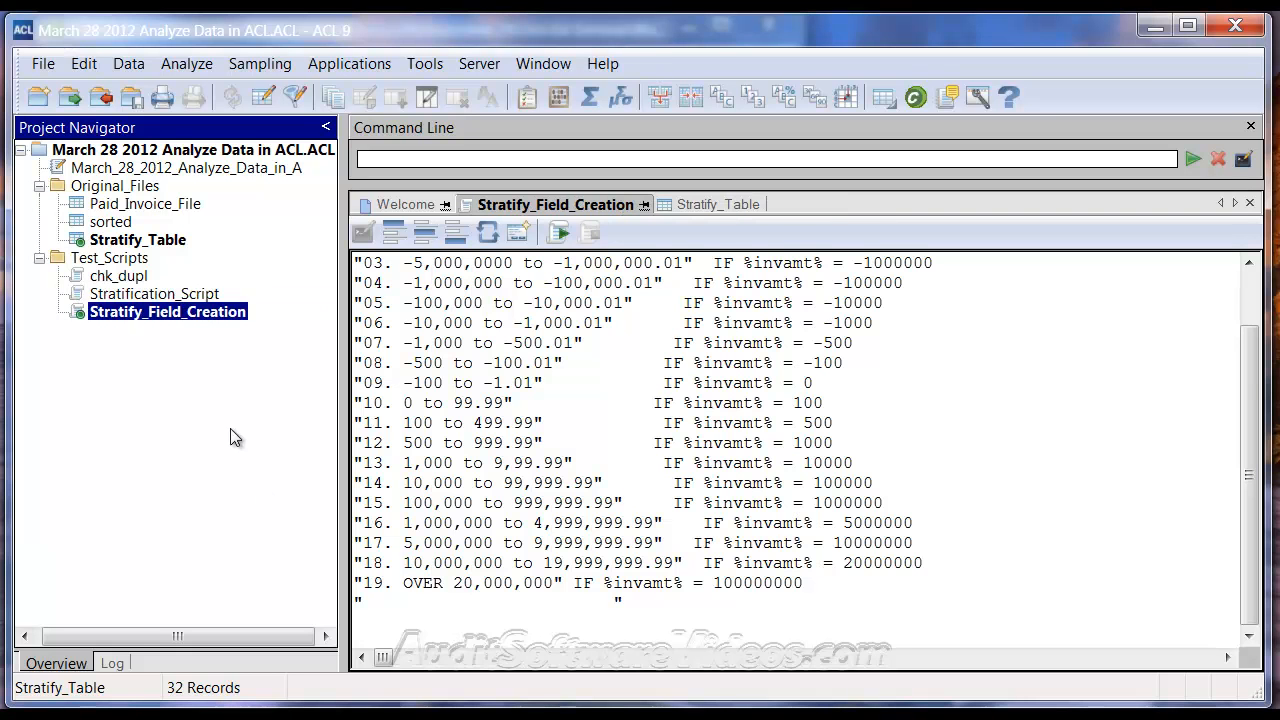
pyautogui.scroll(1, 1248, 340)
pyautogui.scroll(1, 1250, 340)
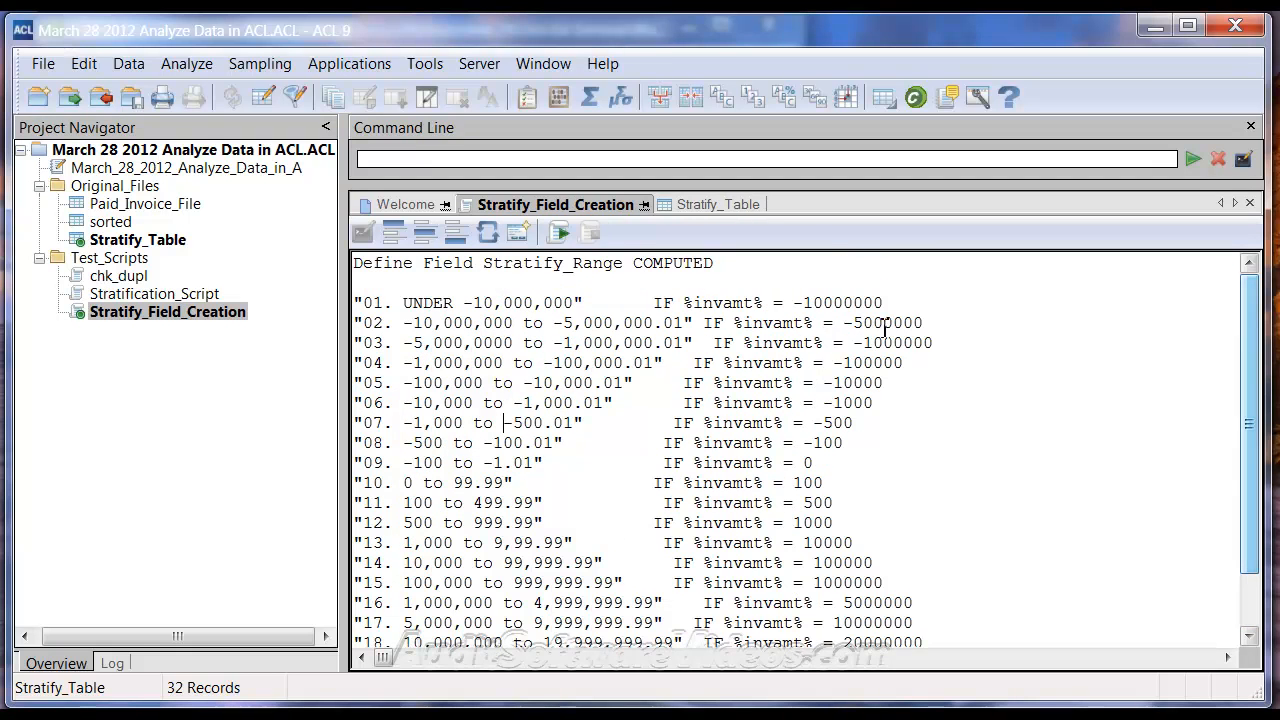
pyautogui.click(716, 205)
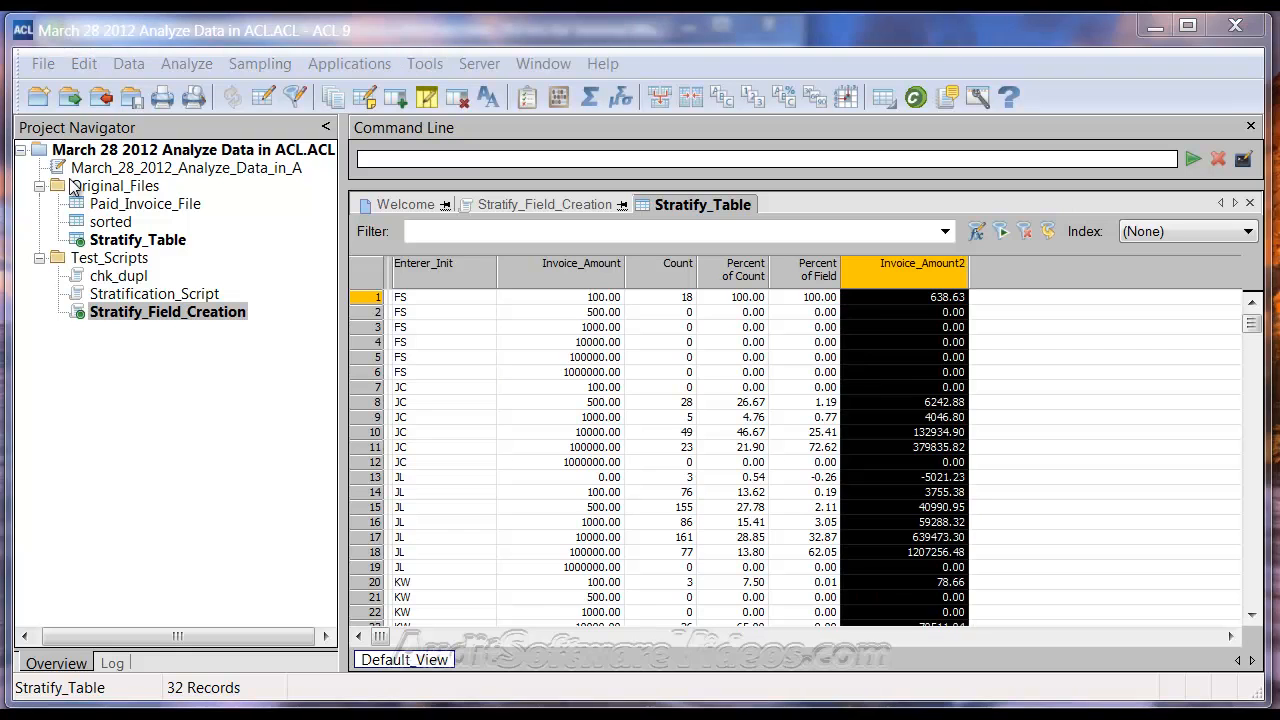
pyautogui.click(566, 206)
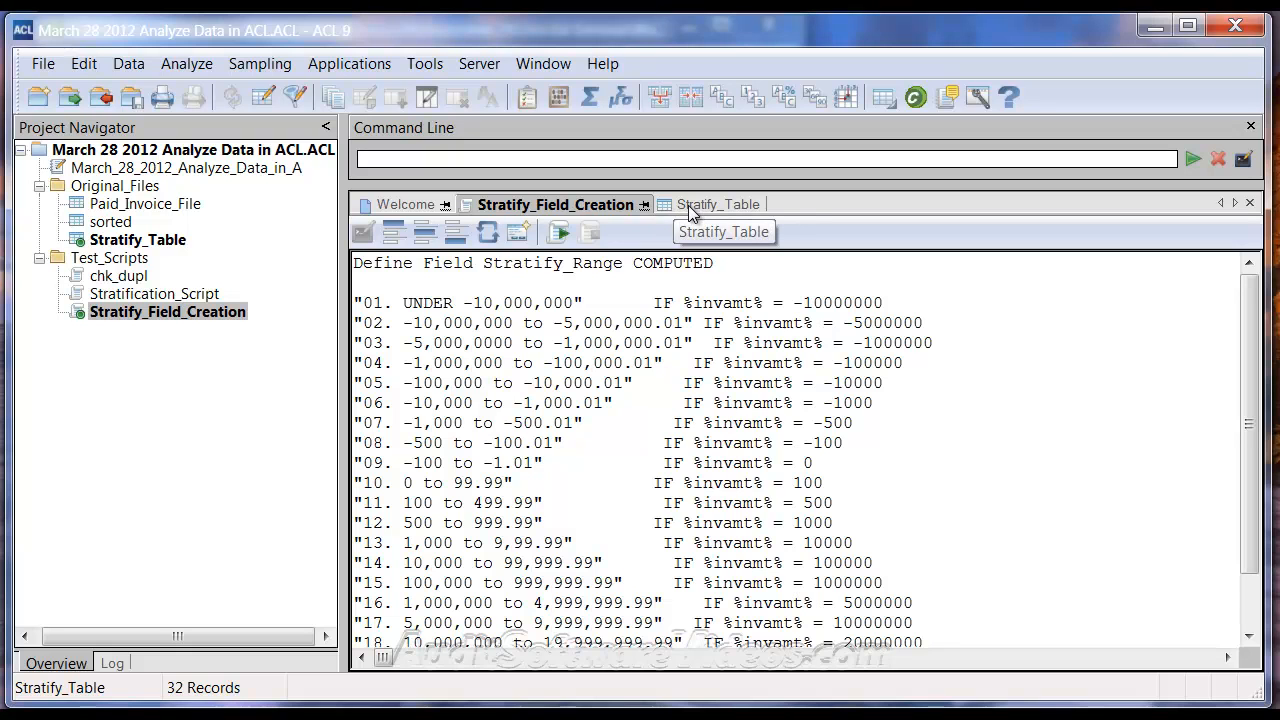
pyautogui.moveTo(686, 302); pyautogui.dragTo(768, 302)
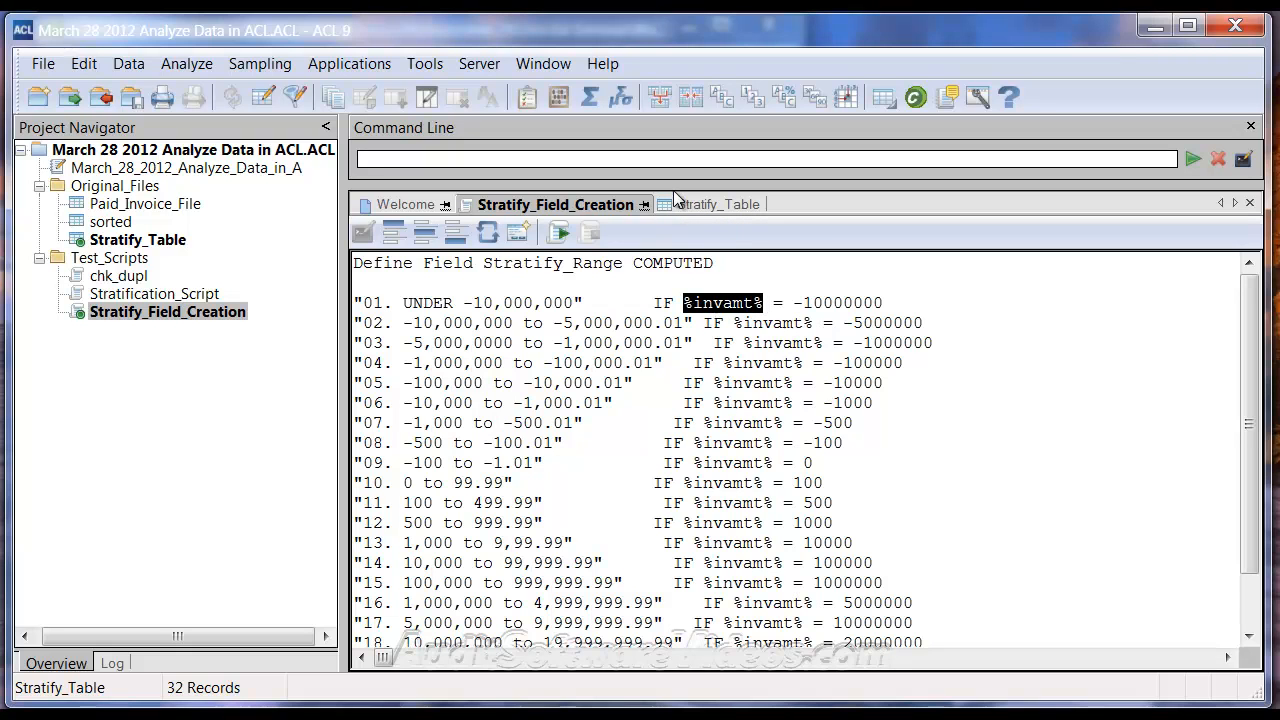
pyautogui.moveTo(692, 302); pyautogui.dragTo(762, 300)
pyautogui.hotkey('ctrl', 'c')
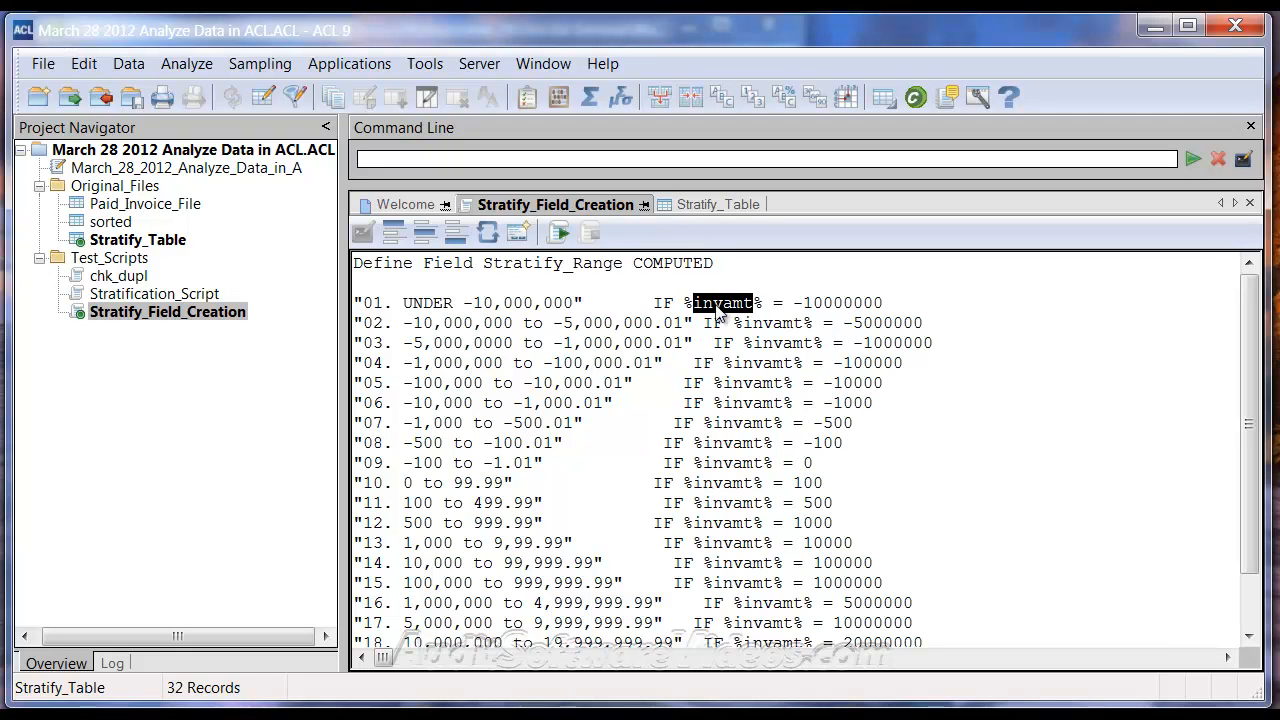
pyautogui.click(387, 159)
pyautogui.write('assign')
pyautogui.hotkey('ctrl', 'v')
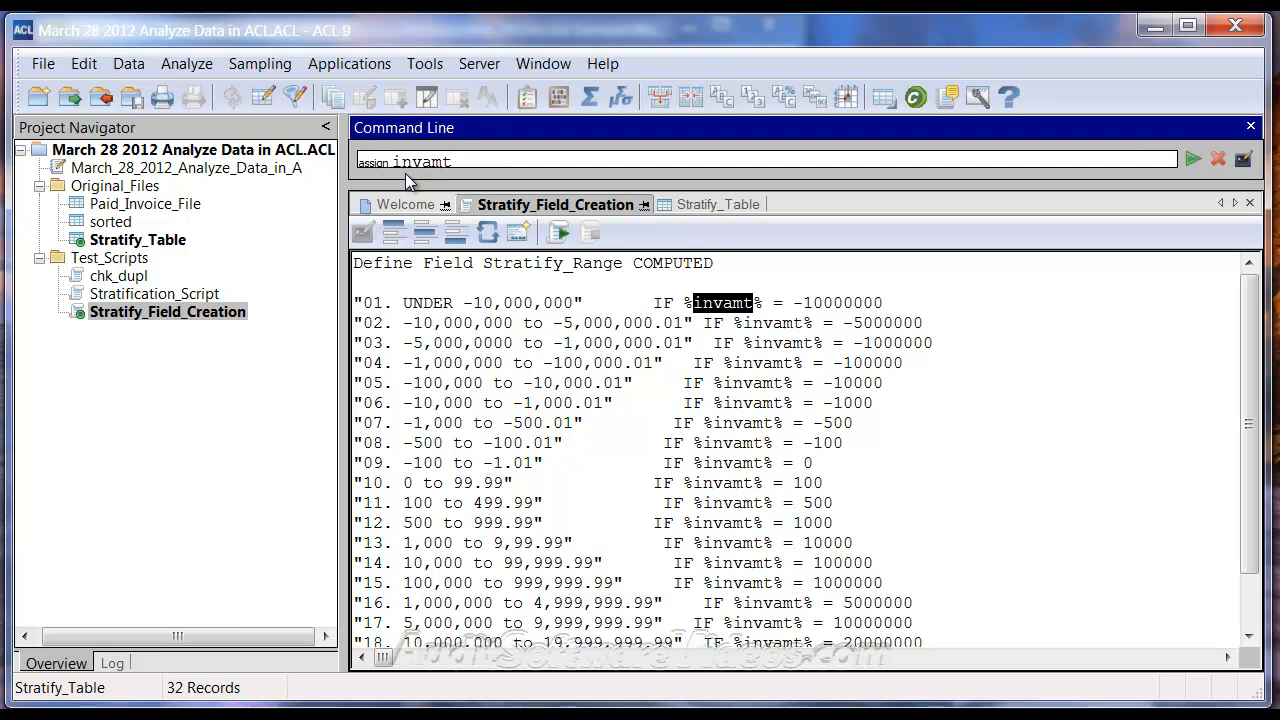
# Complete the assign command so that invamt equals Invoice_Amount
pyautogui.write('=Invoioce')
pyautogui.press('BackSpace')
pyautogui.press('BackSpace')
pyautogui.press('BackSpace')
pyautogui.write('ce ')
pyautogui.write('Amoiun')
pyautogui.press('BackSpace')
pyautogui.press('BackSpace')
pyautogui.press('BackSpace')
pyautogui.write('unt')
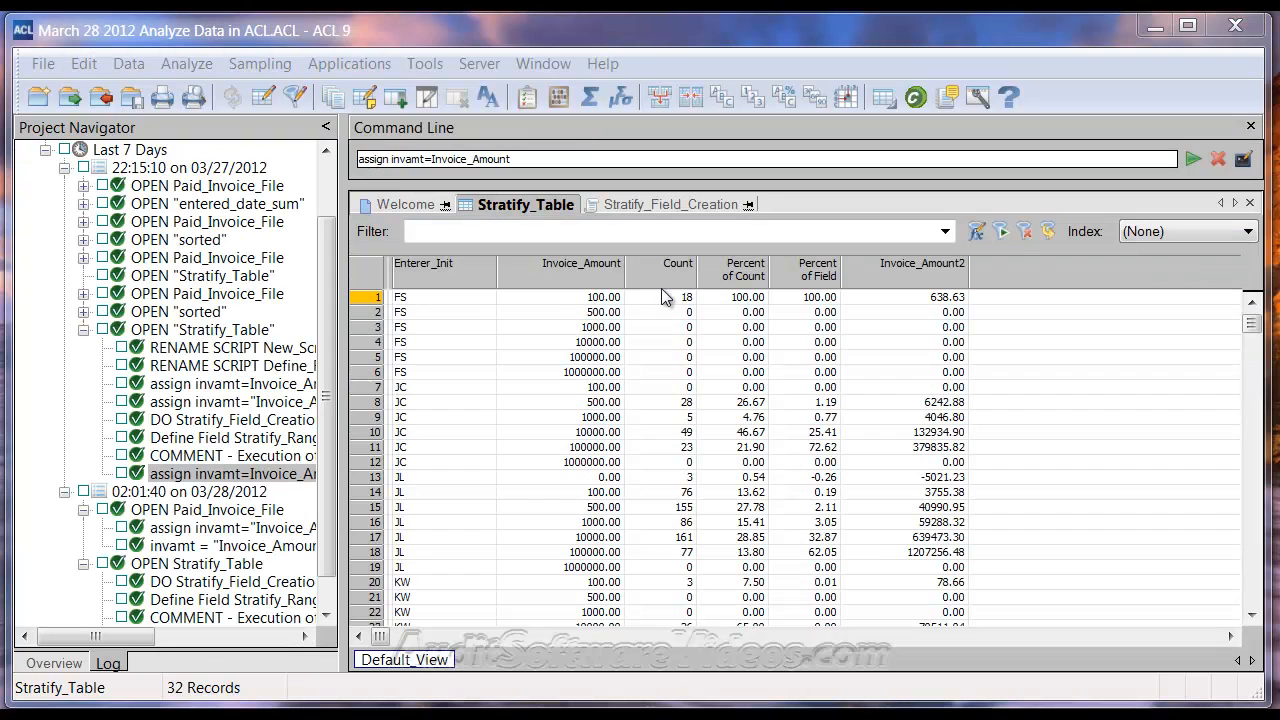
# Enclose Invoice_Amount in double quotes in the assign invamt command and run it
pyautogui.click(526, 159)
pyautogui.doubleClick(526, 159)
pyautogui.click(540, 165)
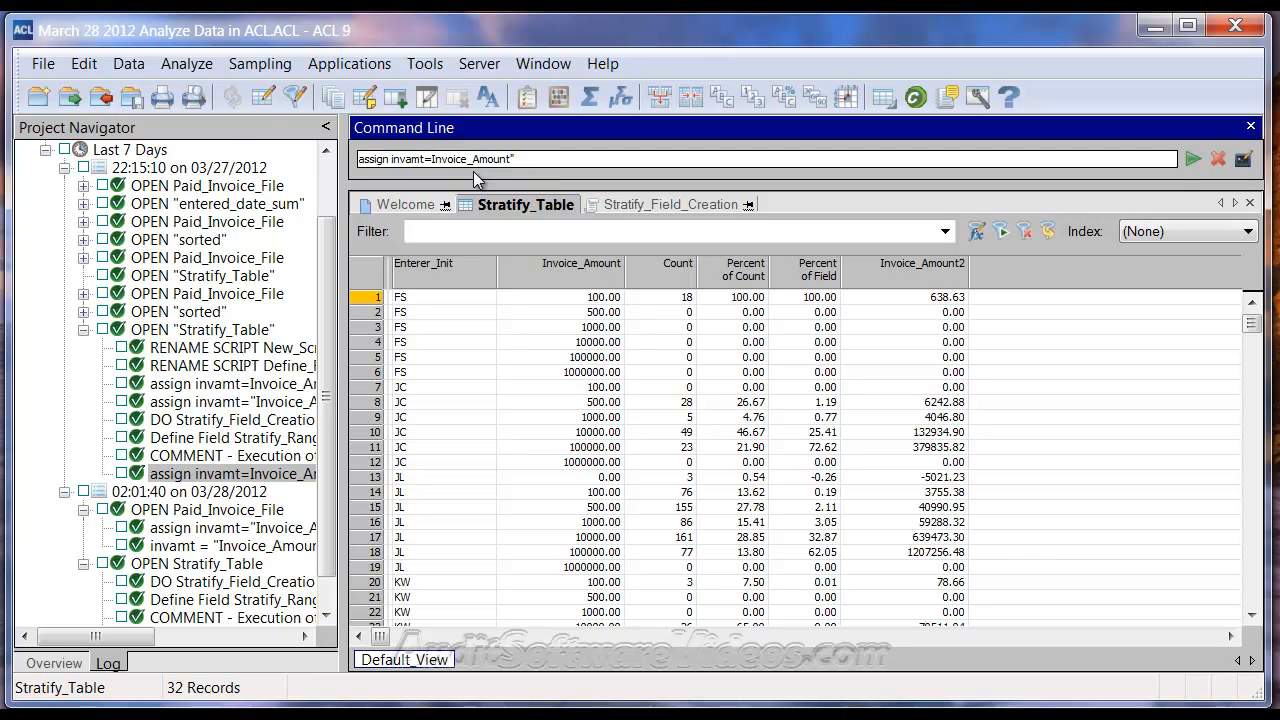
pyautogui.write('"')
pyautogui.click(1193, 159)
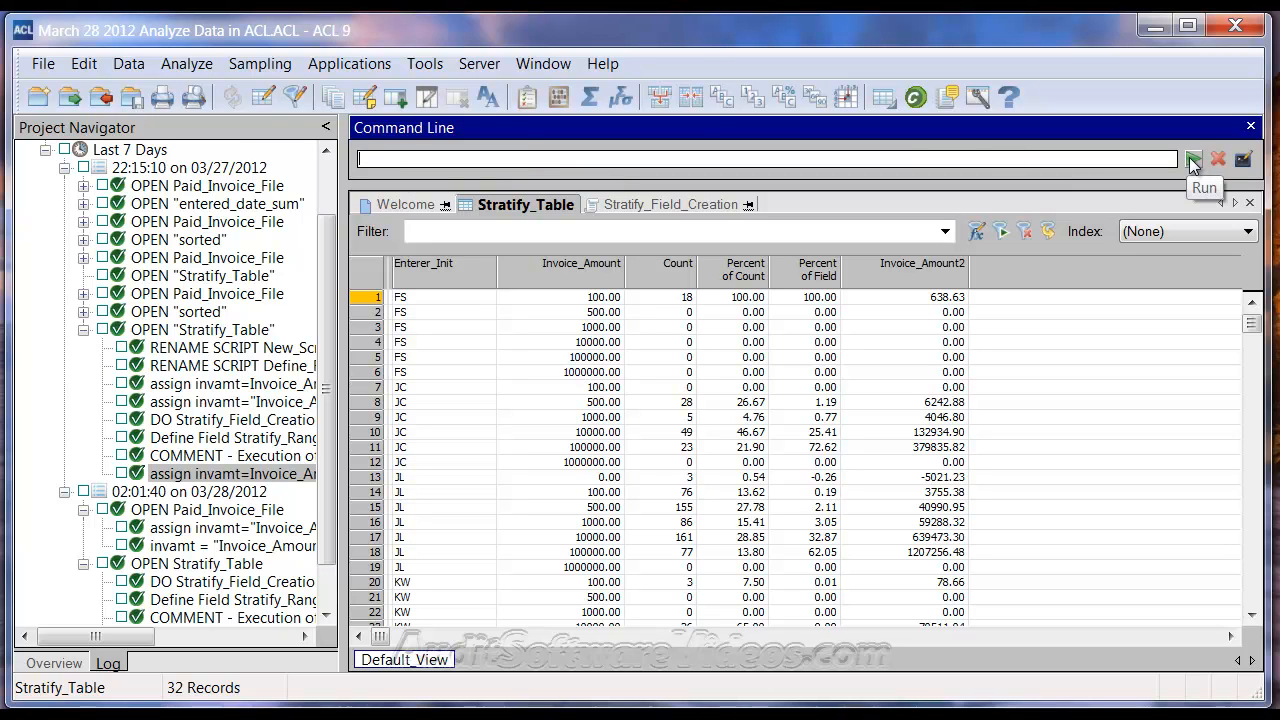
# Inspect the expression stored in the invamt variable and leave it without changes
pyautogui.click(86, 64)
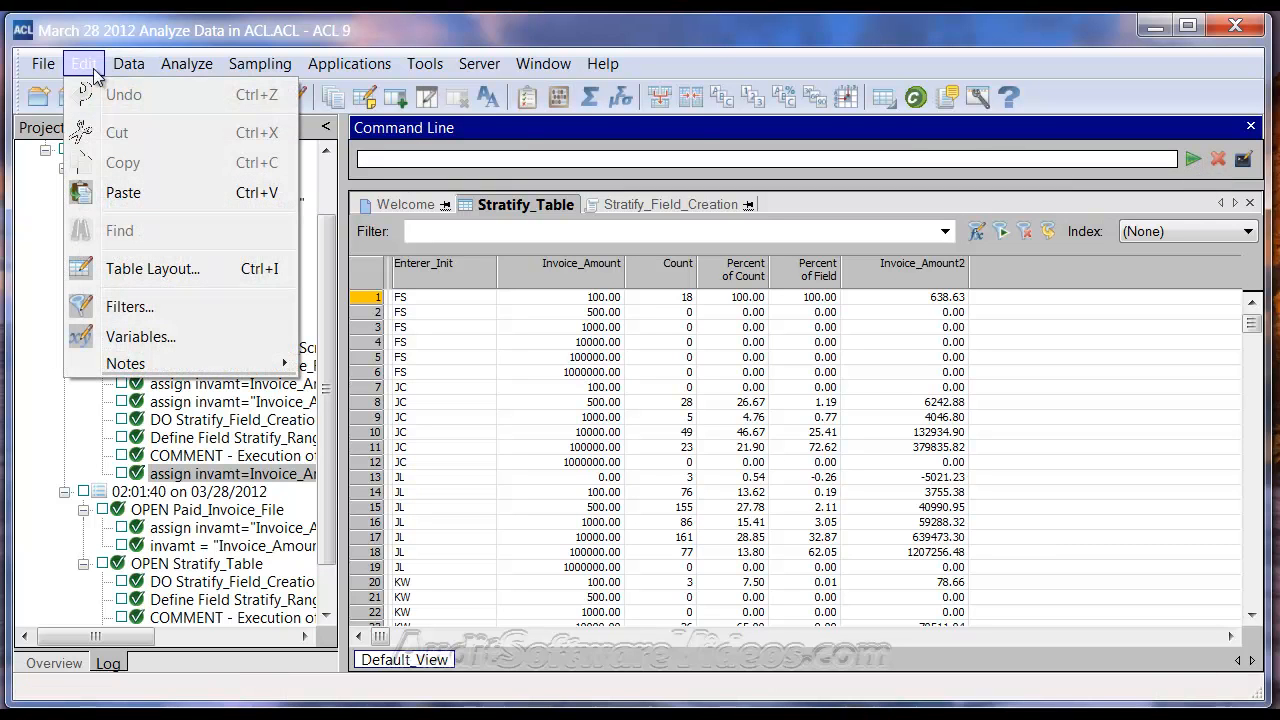
pyautogui.click(125, 338)
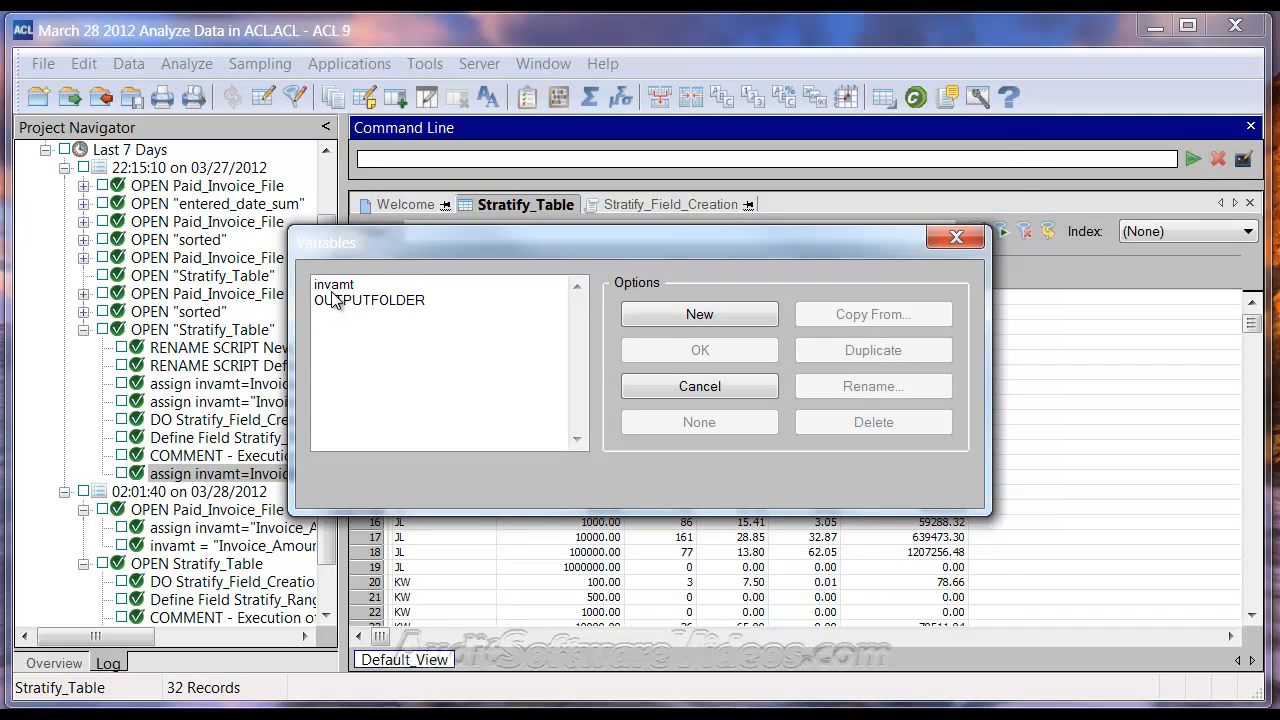
pyautogui.click(341, 287)
pyautogui.doubleClick(341, 287)
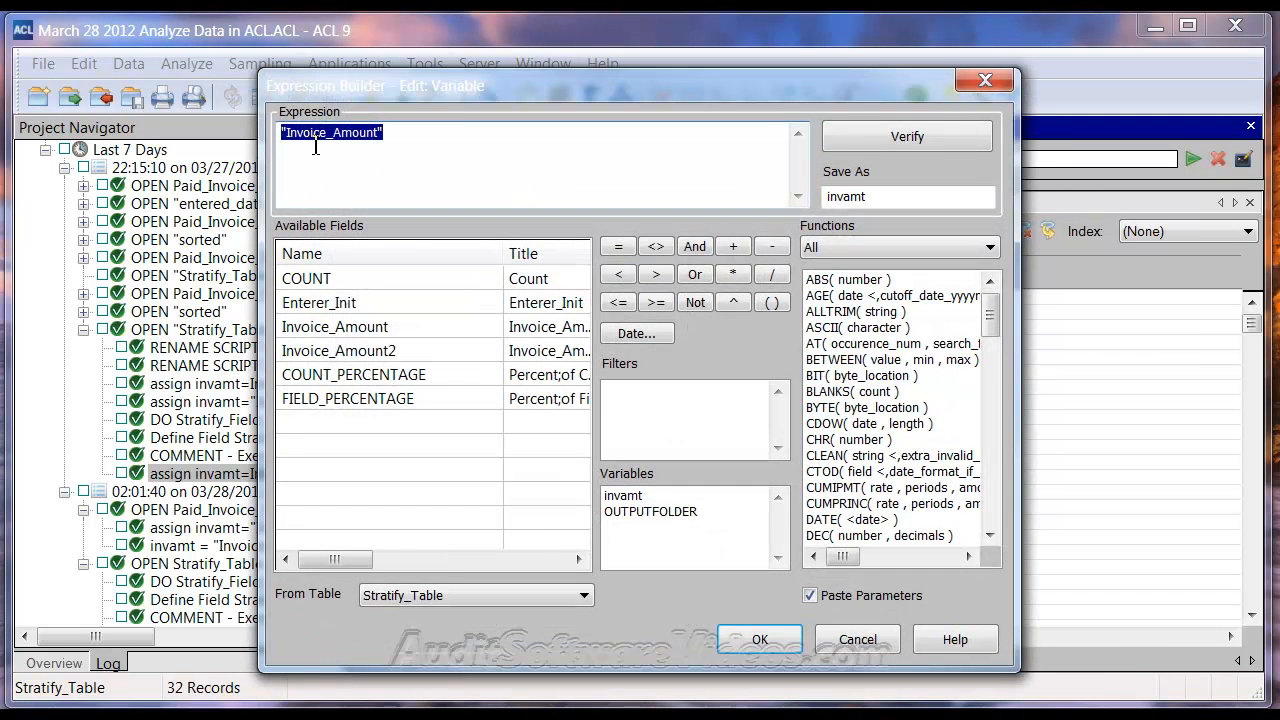
pyautogui.click(835, 640)
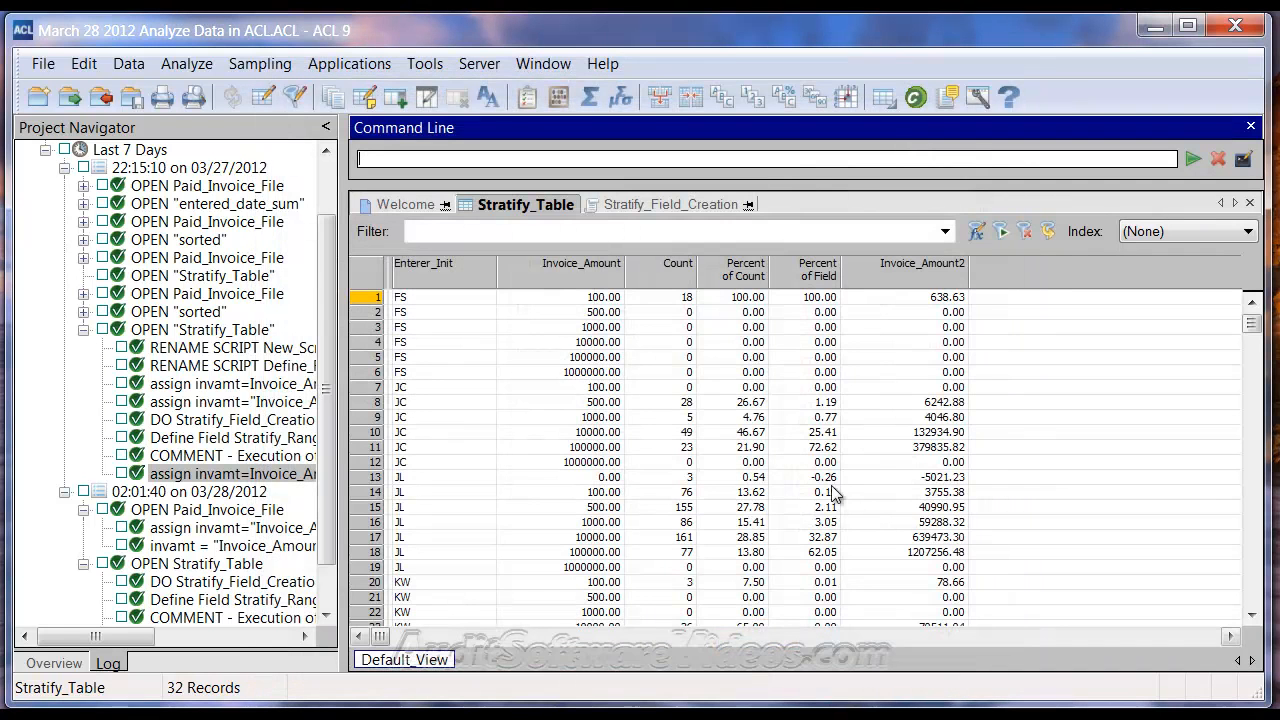
# Compare the %invamt% conditions in Stratify_Field_Creation with the Invoice_Amount column of Stratify_Table
pyautogui.click(660, 204)
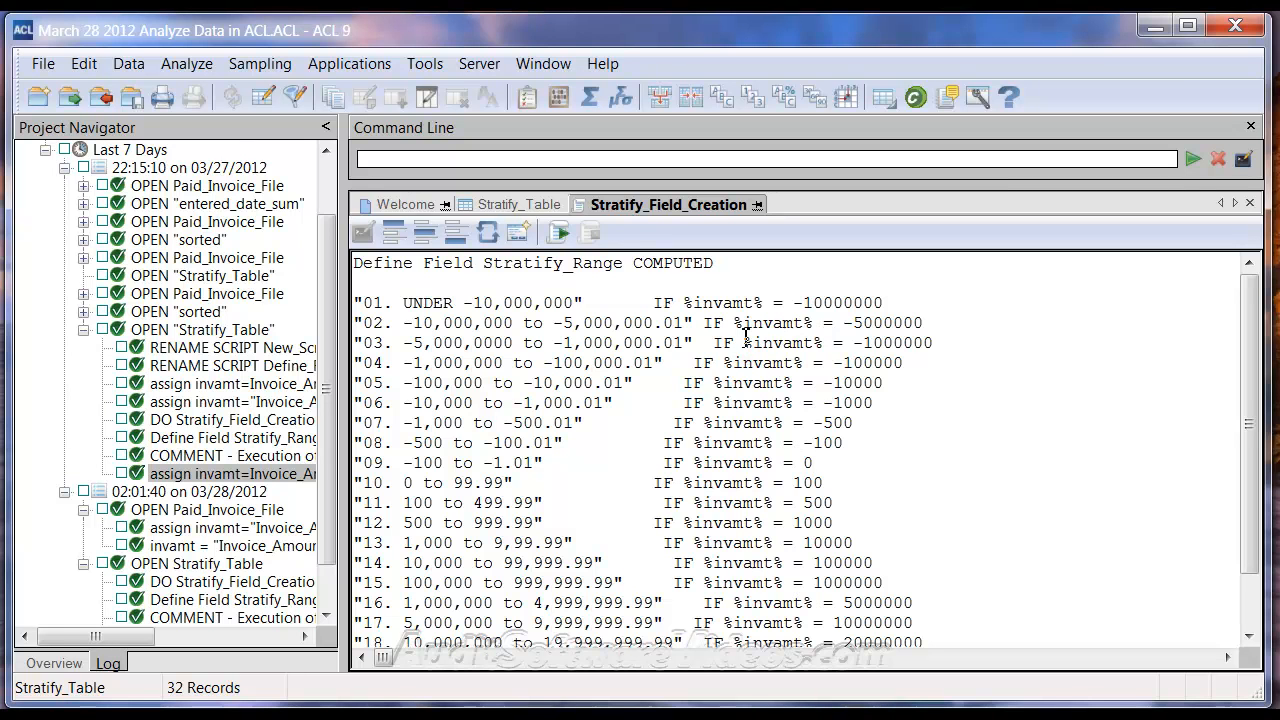
pyautogui.click(520, 205)
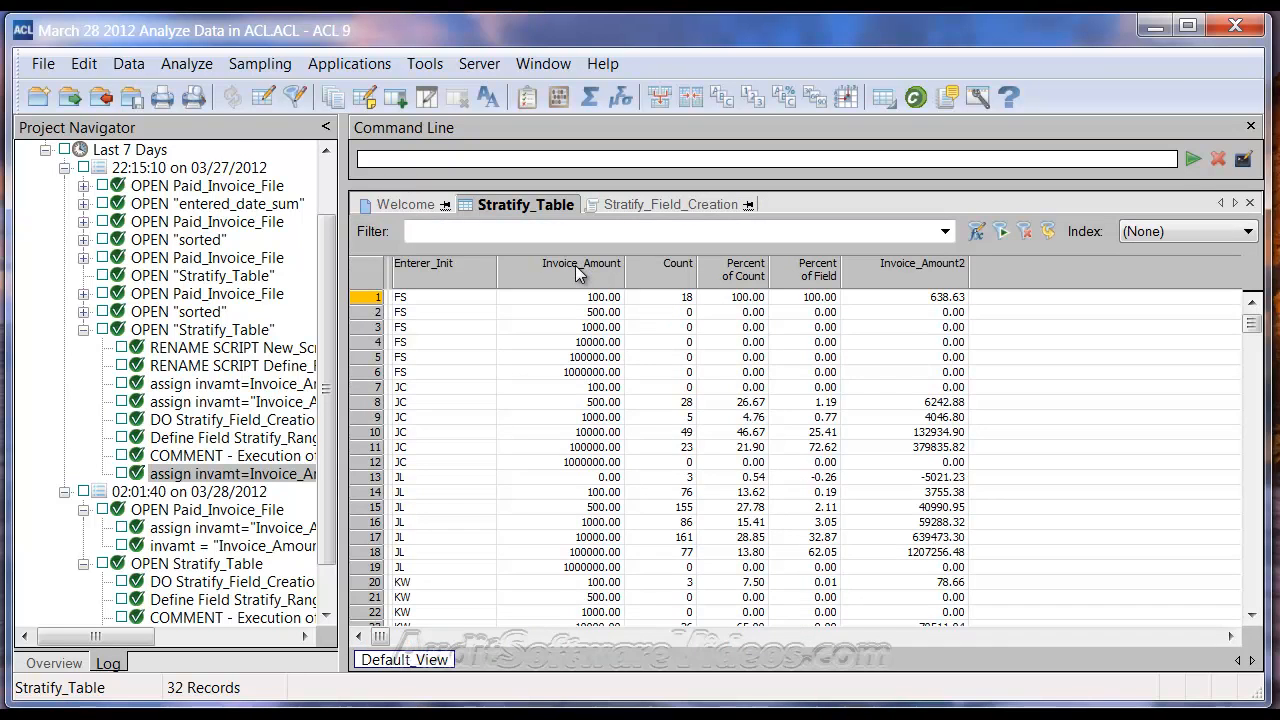
pyautogui.click(668, 204)
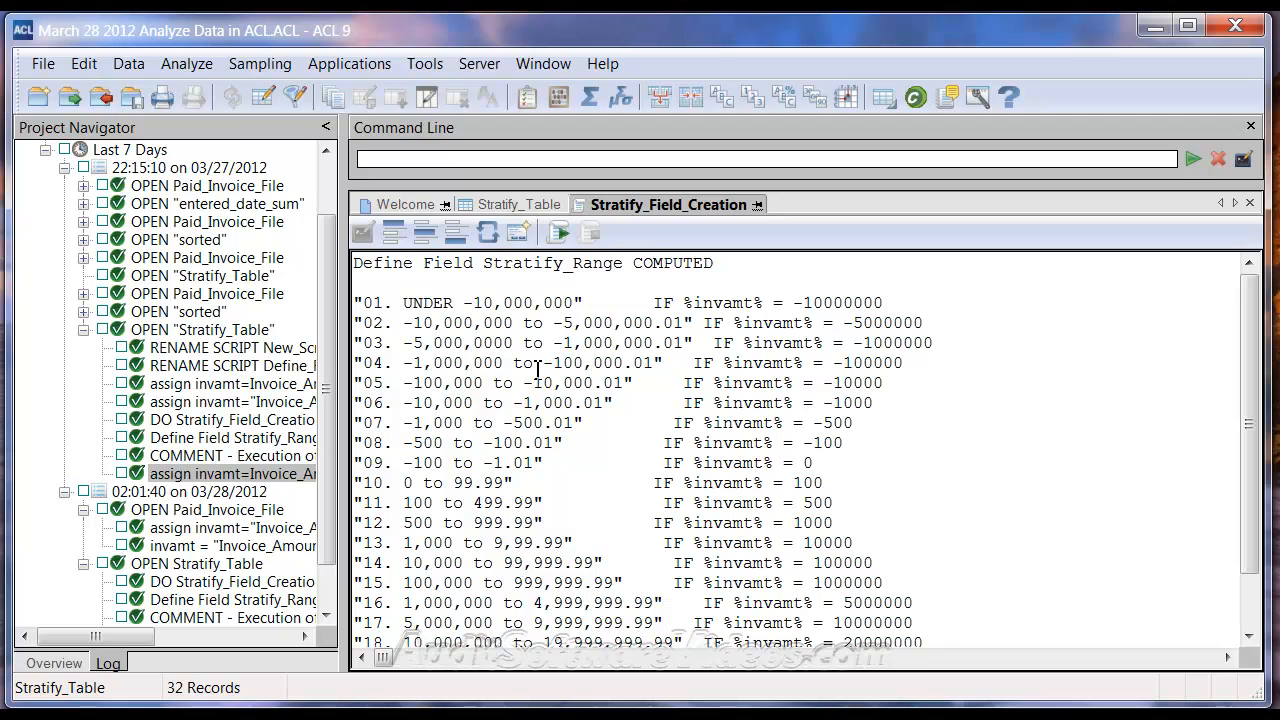
# Review the stratum labels and %invamt% conditions through OVER 20,000,000 in Stratify_Field_Creation, and close the script
pyautogui.scroll(-1, 510, 318)
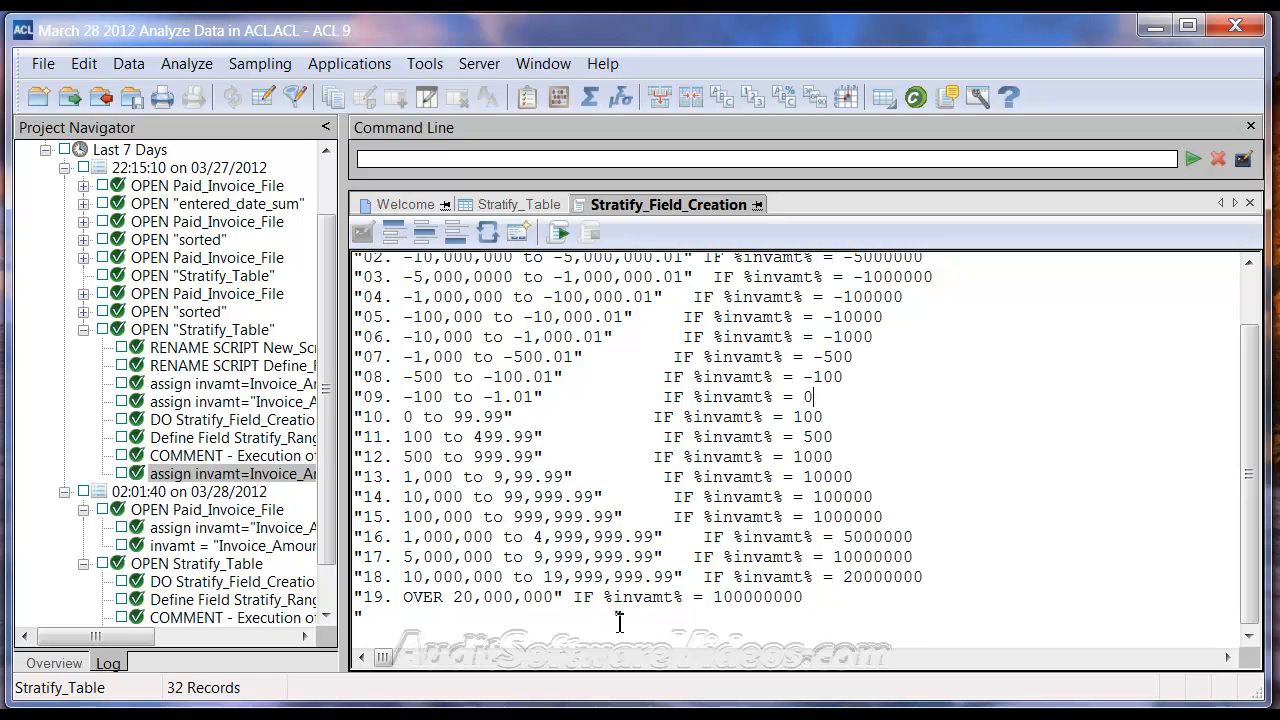
pyautogui.scroll(1, 625, 609)
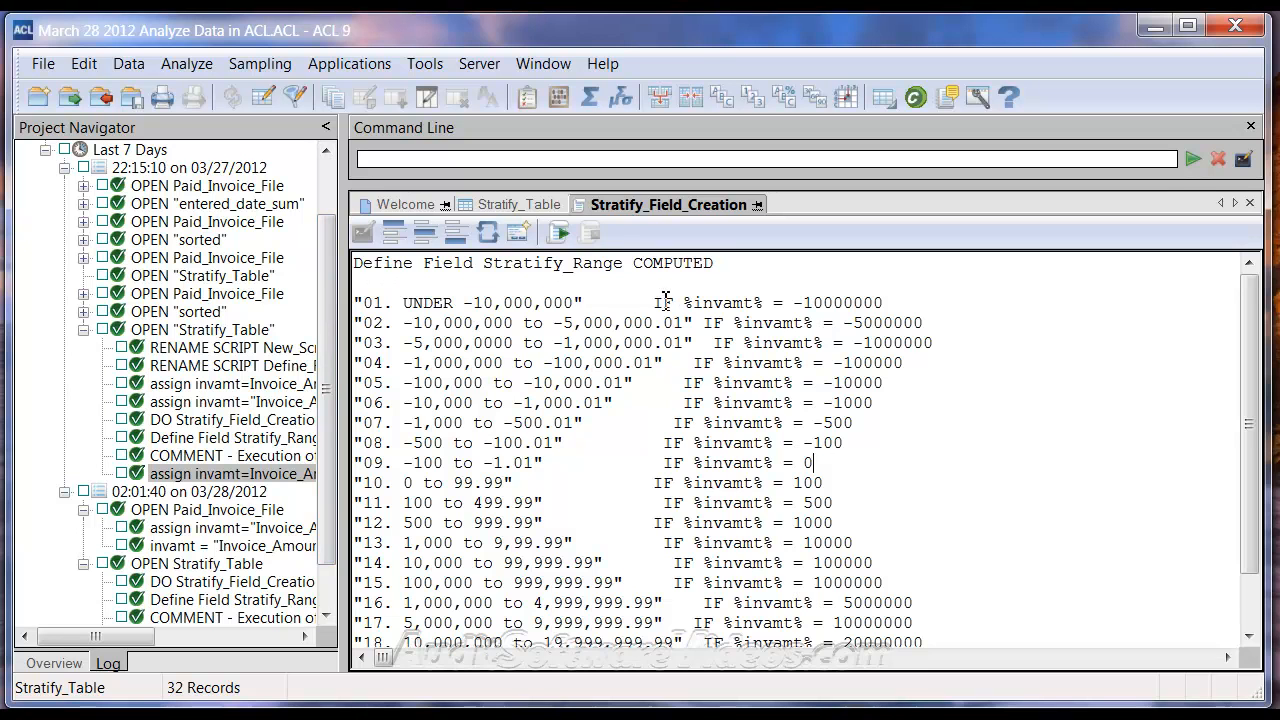
pyautogui.scroll(-3, 668, 323)
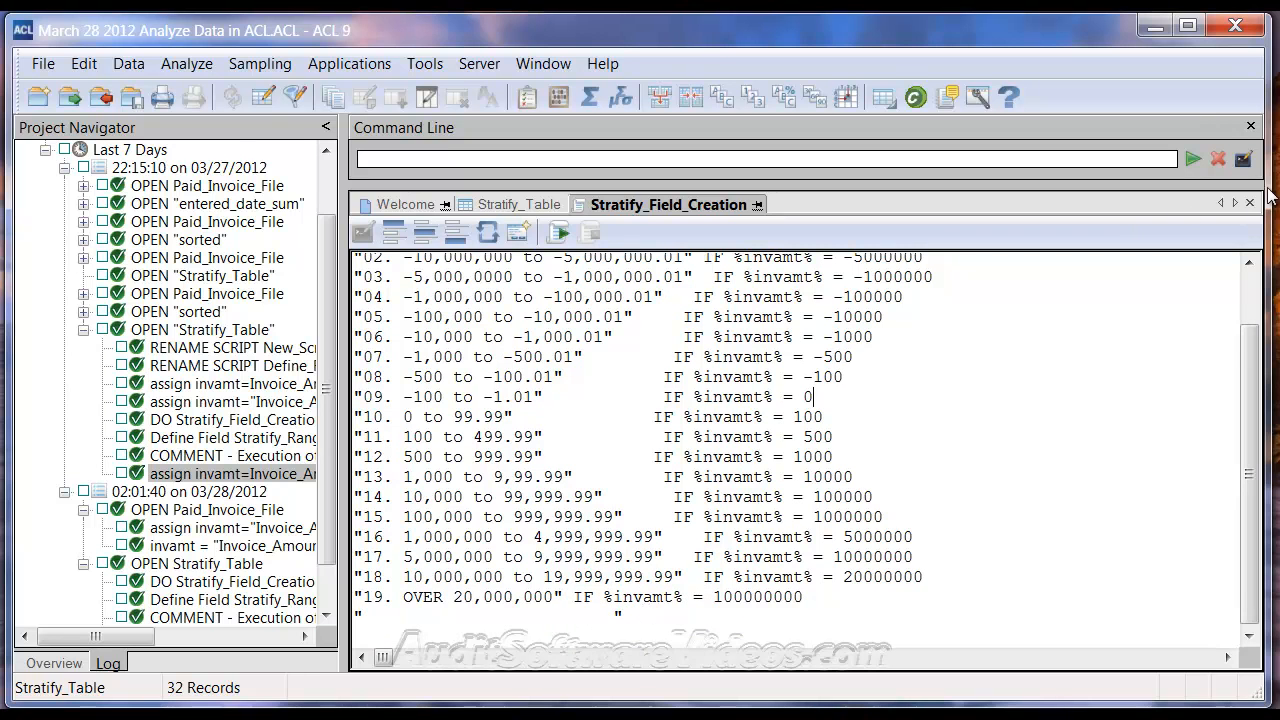
pyautogui.click(1249, 202)
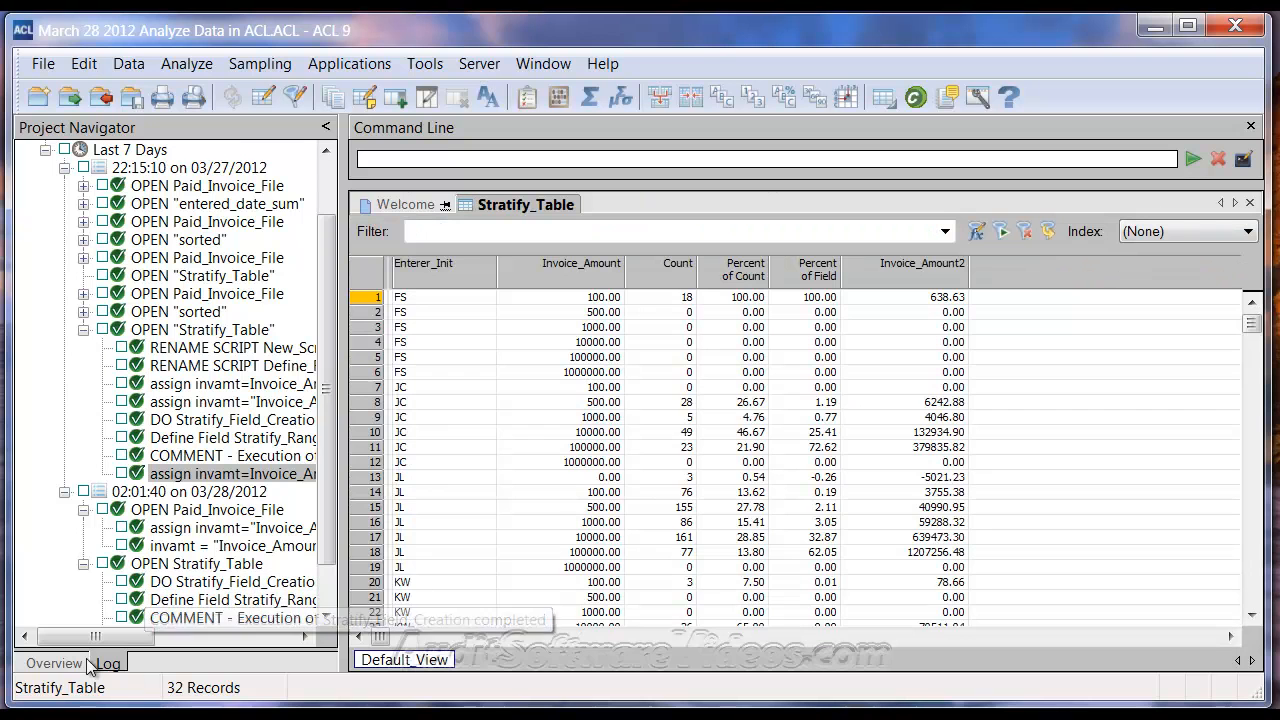
# Run the Stratify_Field_Creation script from the project overview and save the changes made to Stratify_Table
pyautogui.scroll(-1, 88, 662)
pyautogui.click(42, 664)
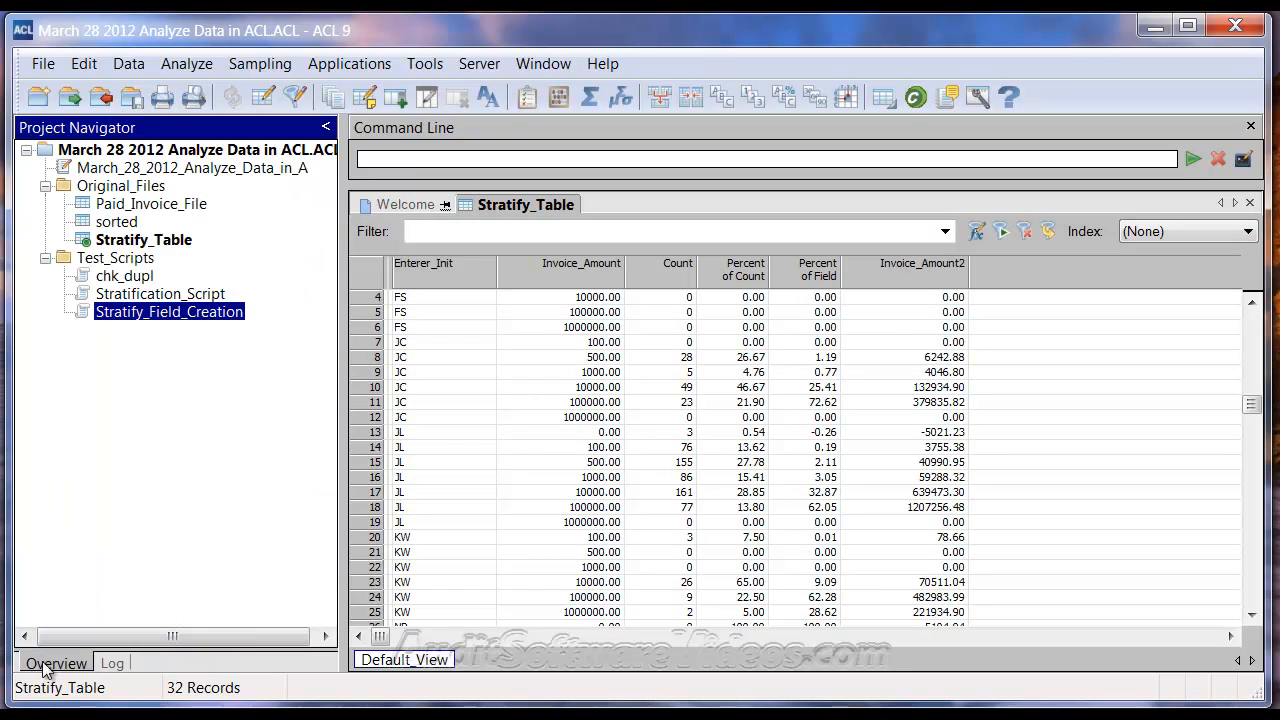
pyautogui.rightClick(172, 318)
pyautogui.click(225, 392)
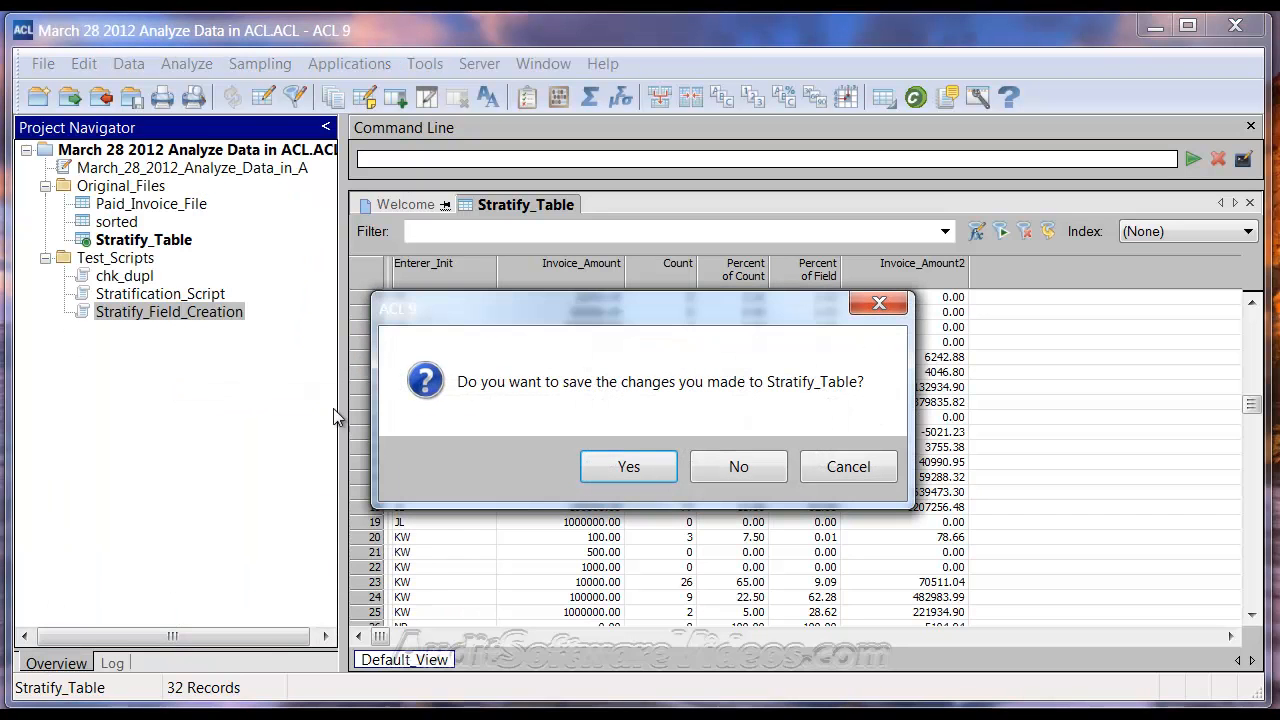
pyautogui.click(671, 473)
# Add the Stratify_Range field as a column before Count in the Stratify_Table view
pyautogui.click(546, 267)
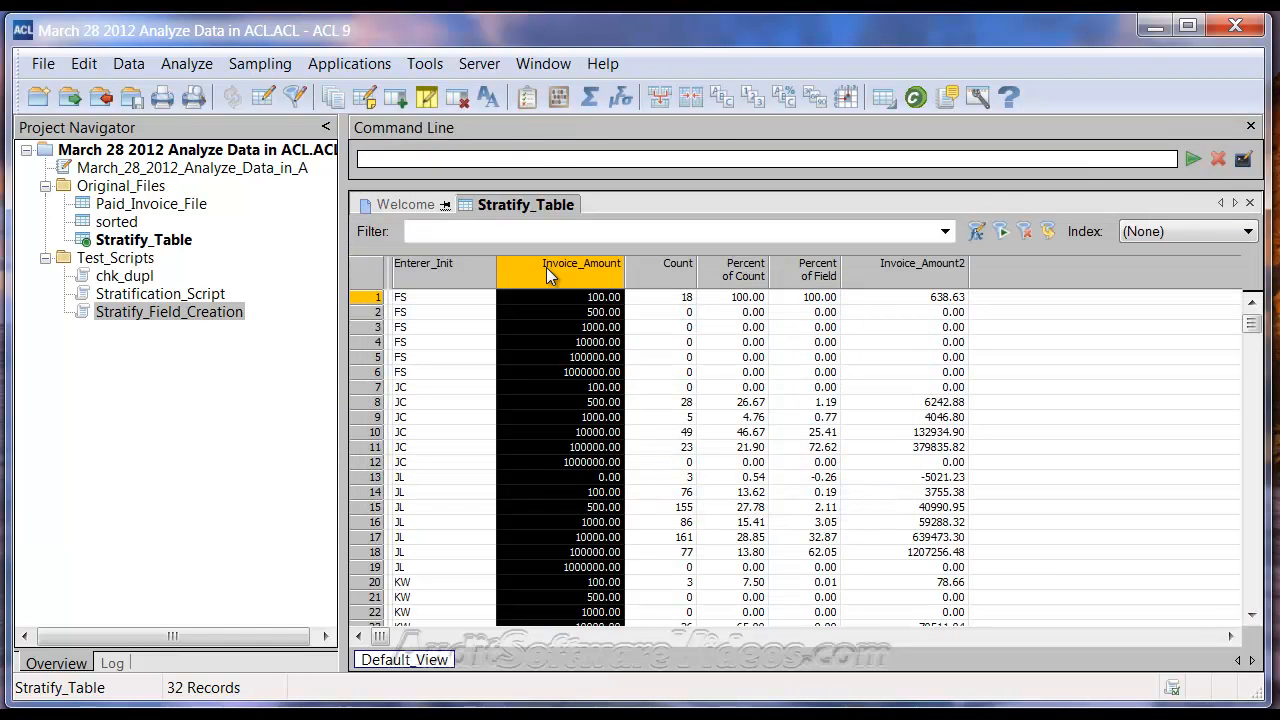
pyautogui.click(642, 265)
pyautogui.rightClick(659, 267)
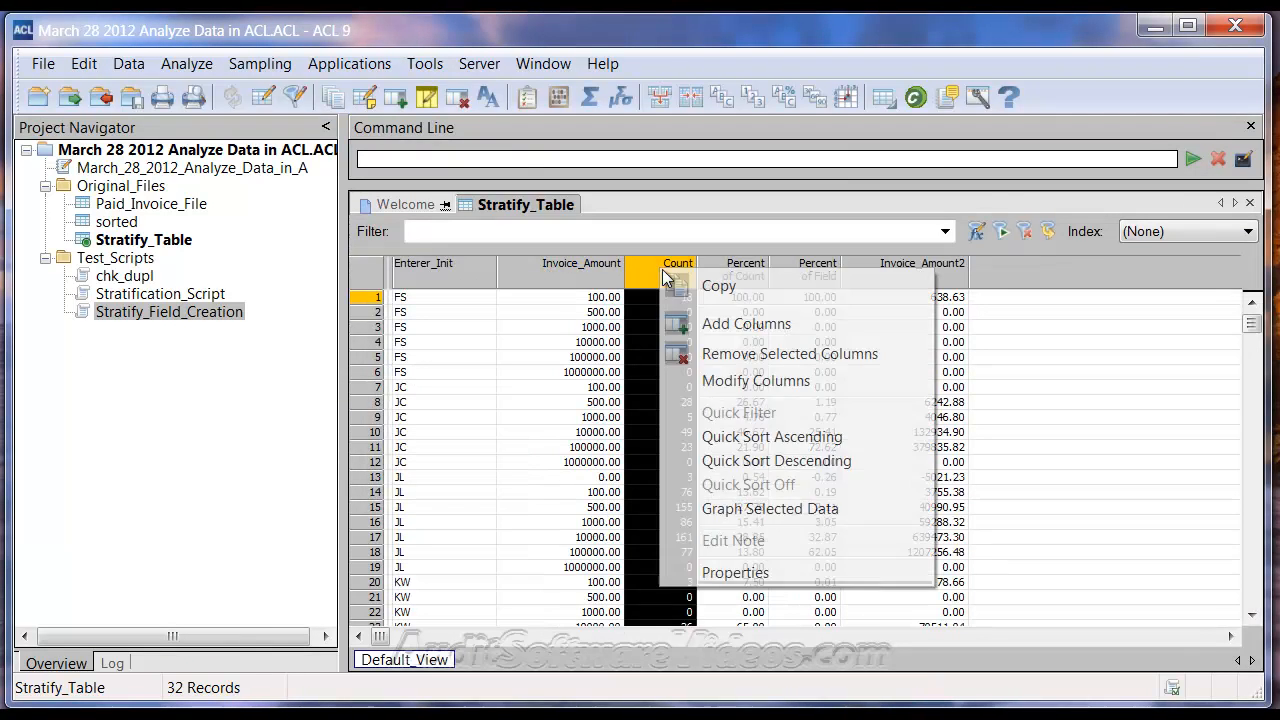
pyautogui.click(746, 330)
pyautogui.doubleClick(451, 404)
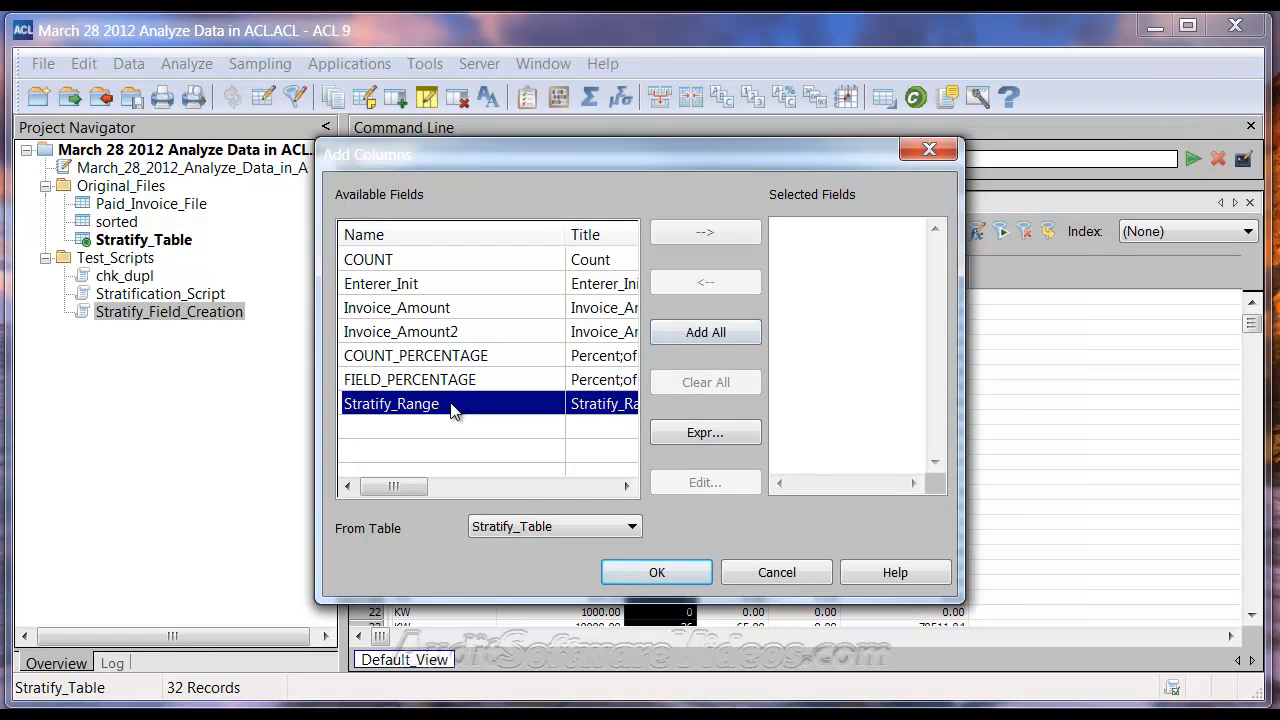
pyautogui.click(660, 571)
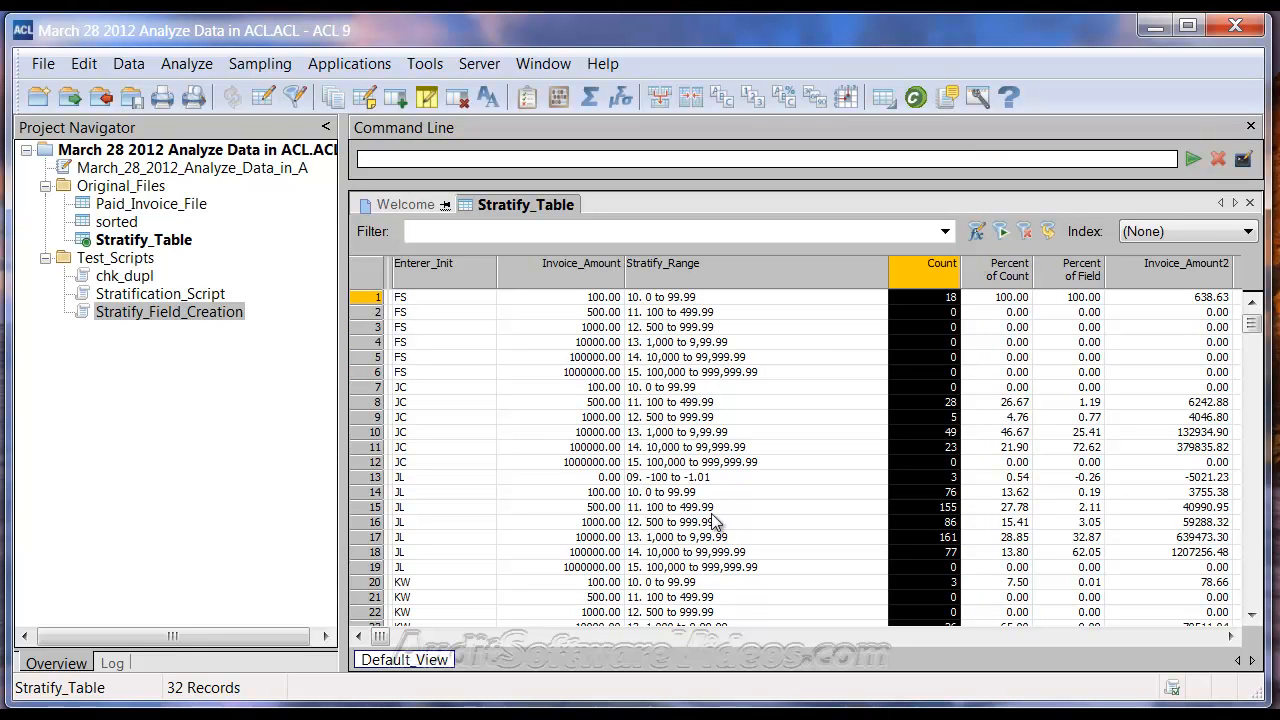
pyautogui.moveTo(1256, 330)
pyautogui.mouseDown()
pyautogui.moveTo(1258, 590)
pyautogui.moveTo(1246, 543)
pyautogui.moveTo(1252, 323)
pyautogui.mouseUp()
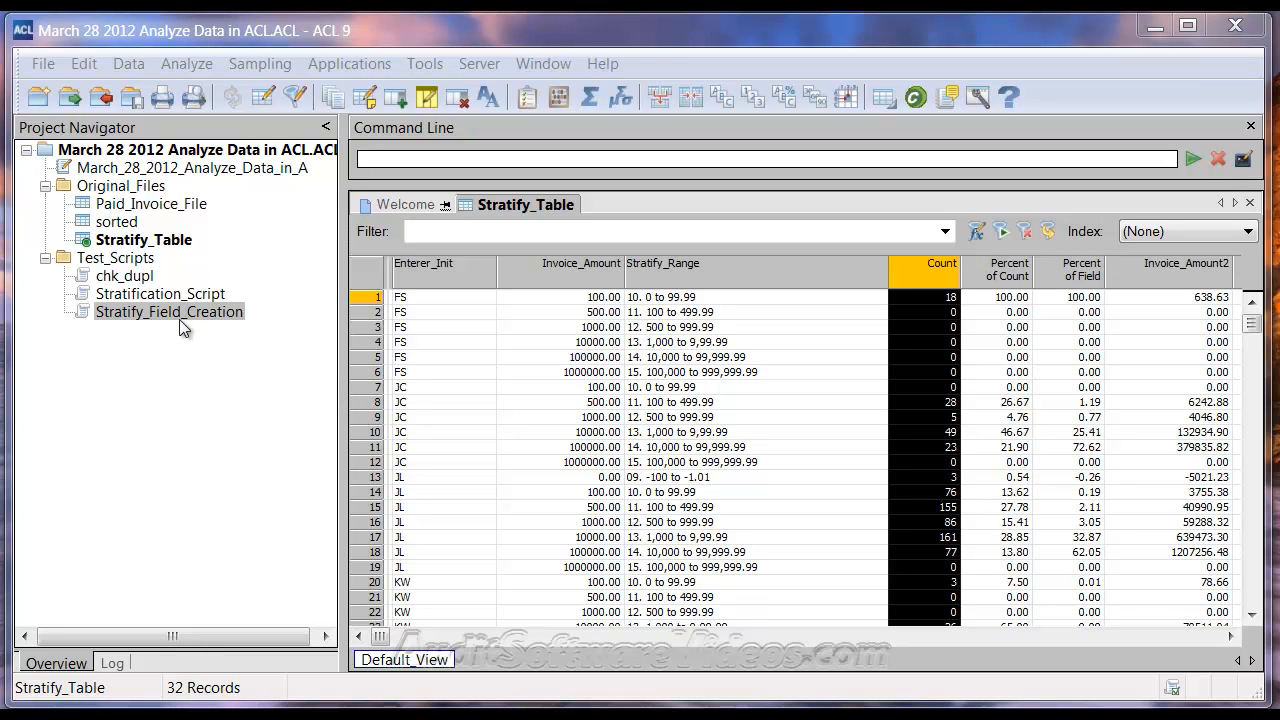
# Run Stratification_Script, saving the Stratify_Table changes, and choose Paid_Invoice_File as the sample file to analyze
pyautogui.rightClick(127, 298)
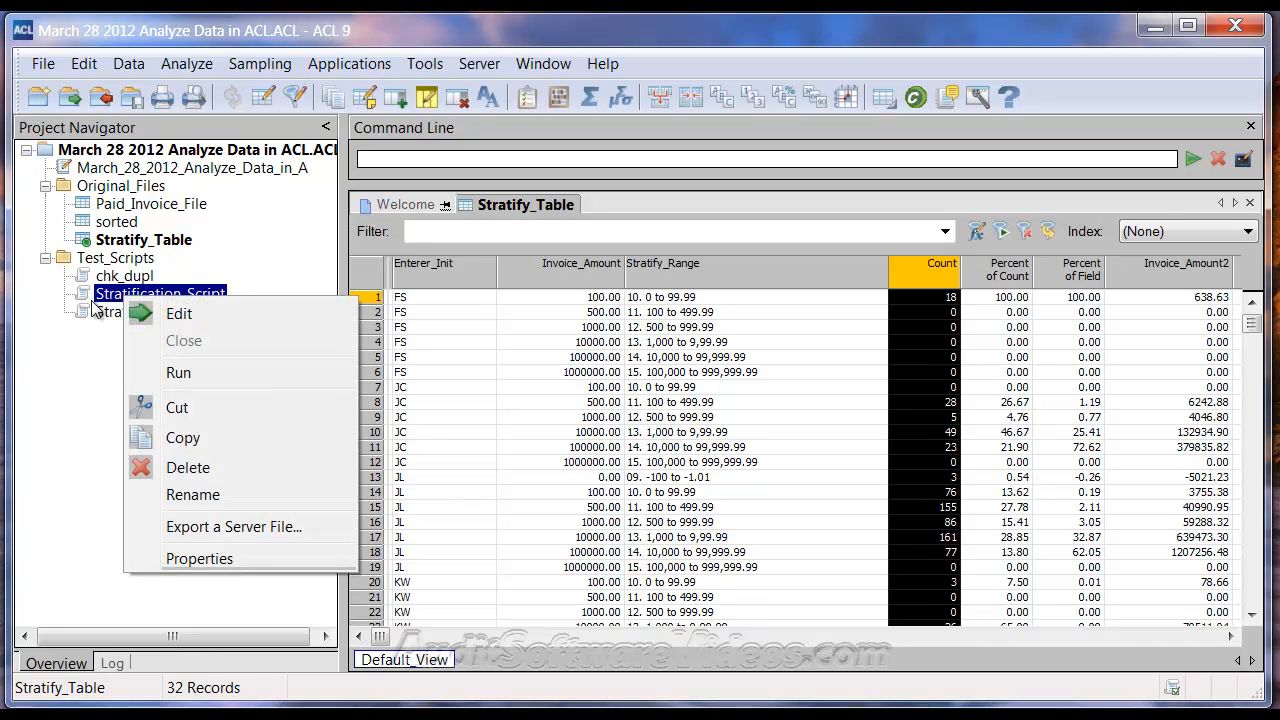
pyautogui.click(161, 375)
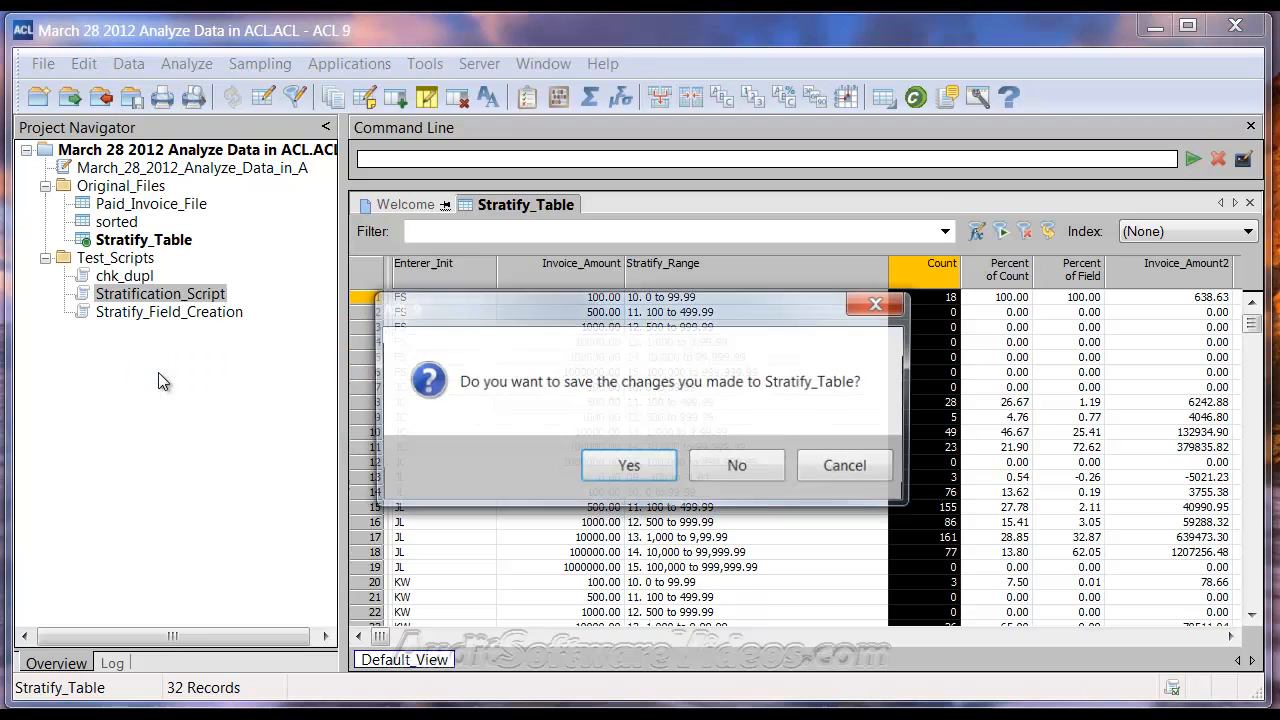
pyautogui.click(623, 463)
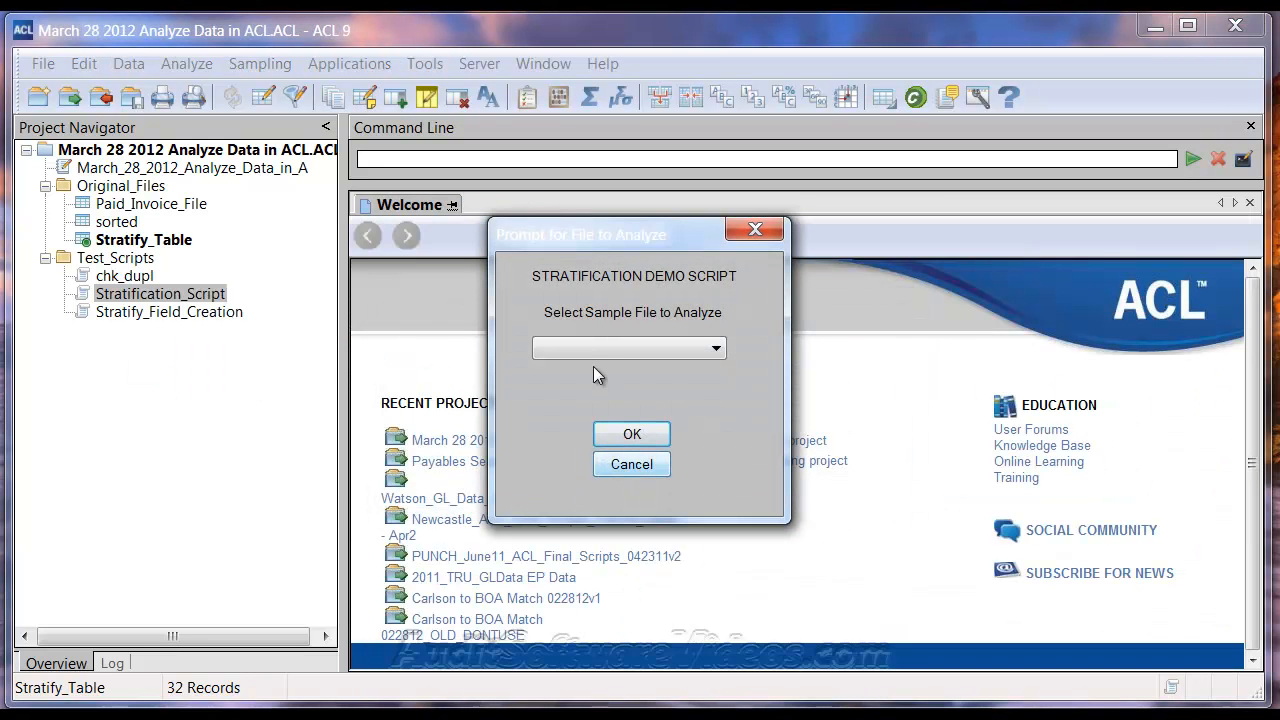
pyautogui.click(593, 350)
pyautogui.click(598, 366)
pyautogui.click(628, 430)
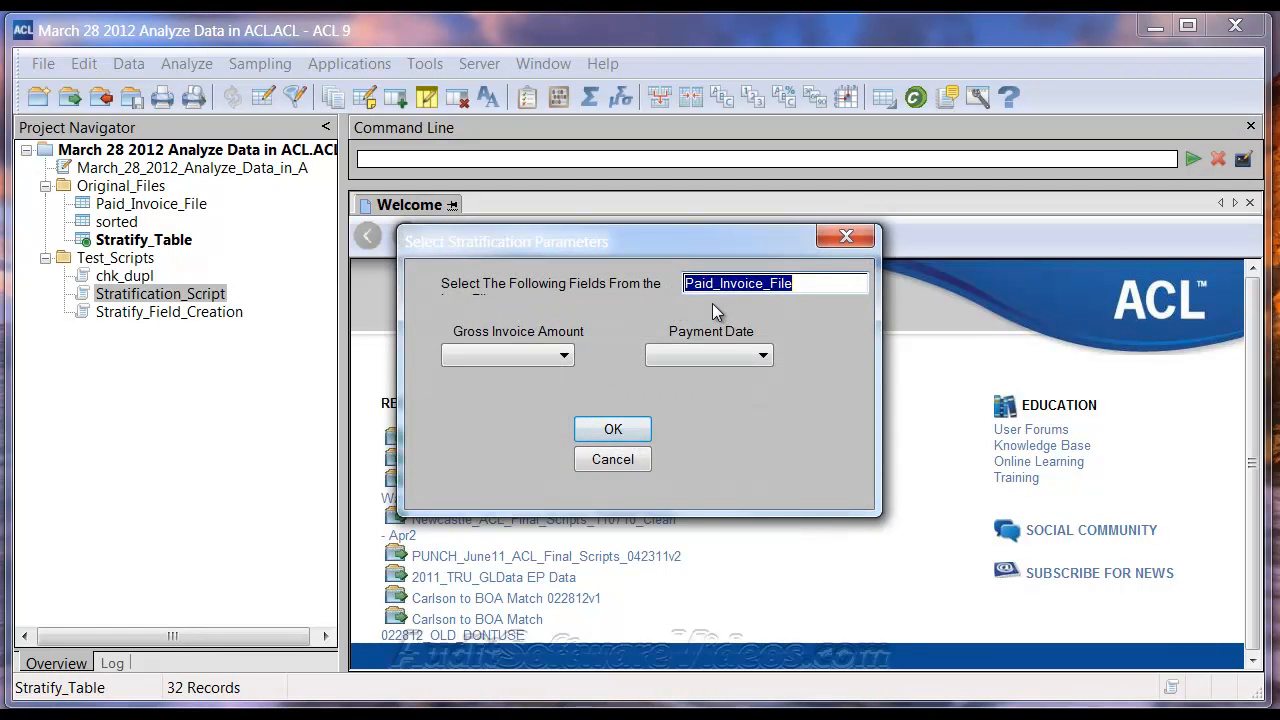
# Set the gross invoice amount to Invoice_Amount and the payment date to Check_Date, and let the script finish
pyautogui.click(574, 357)
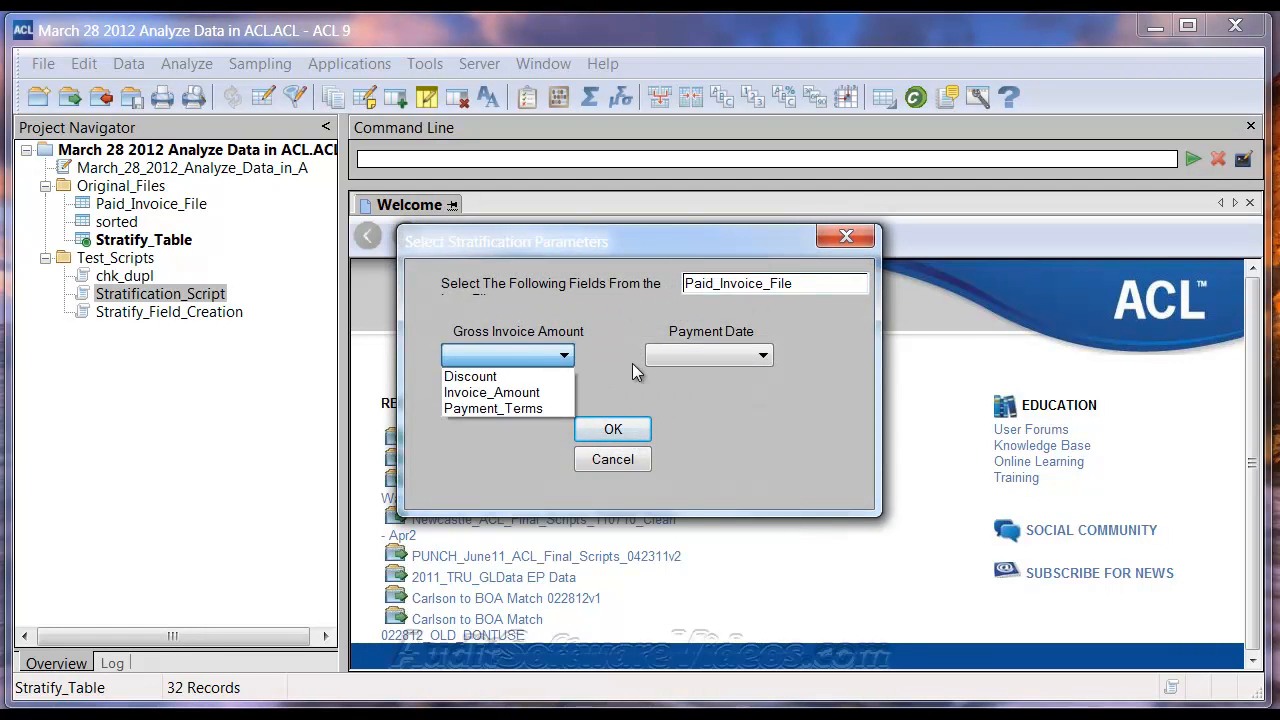
pyautogui.click(530, 392)
pyautogui.click(716, 359)
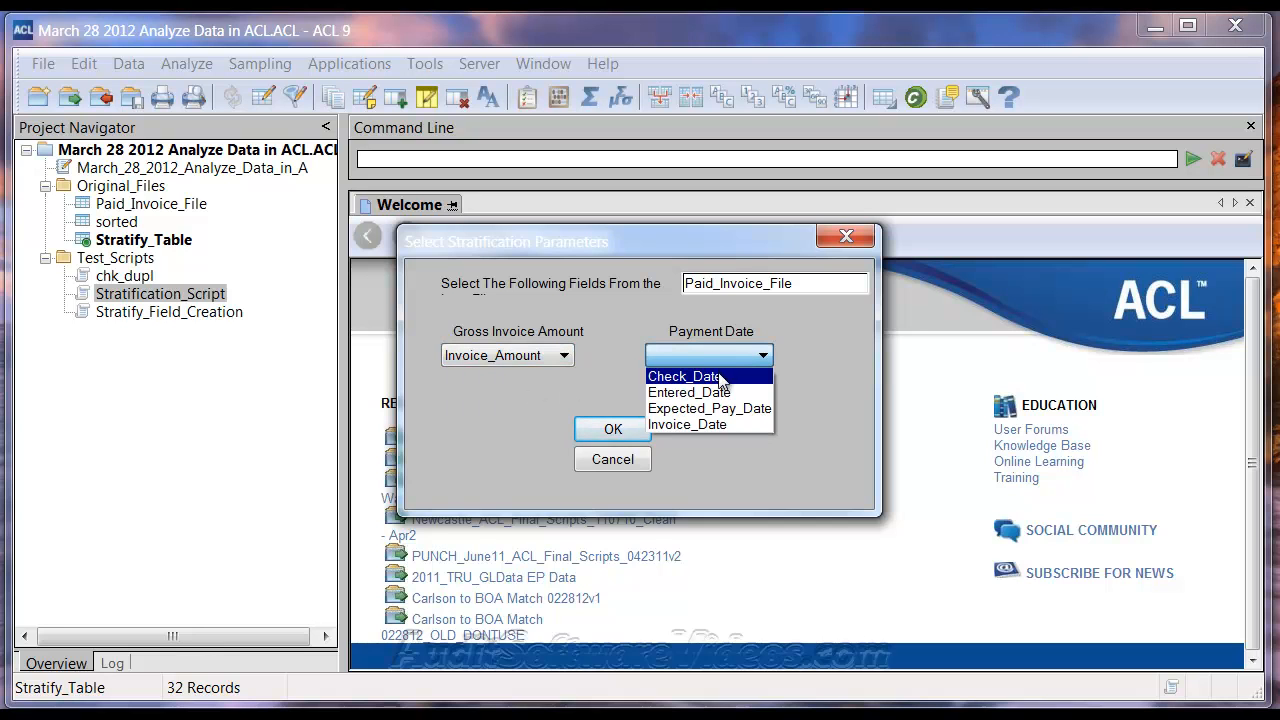
pyautogui.click(698, 377)
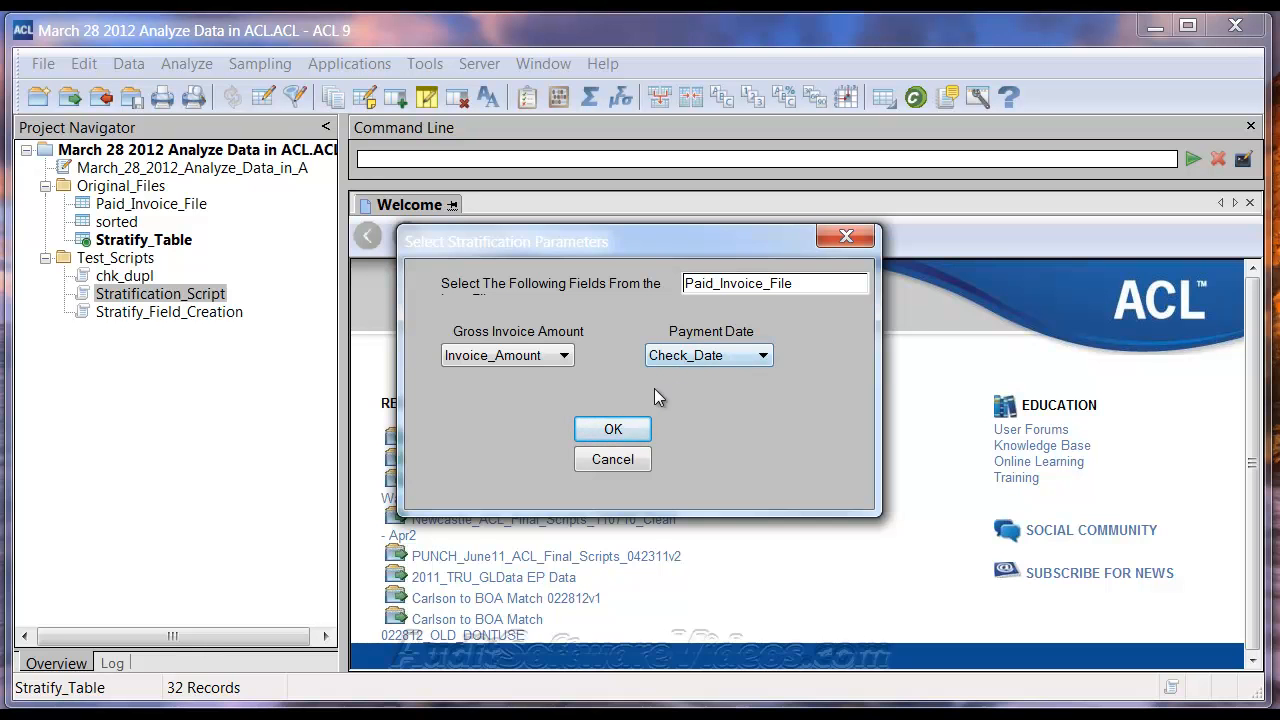
pyautogui.click(612, 428)
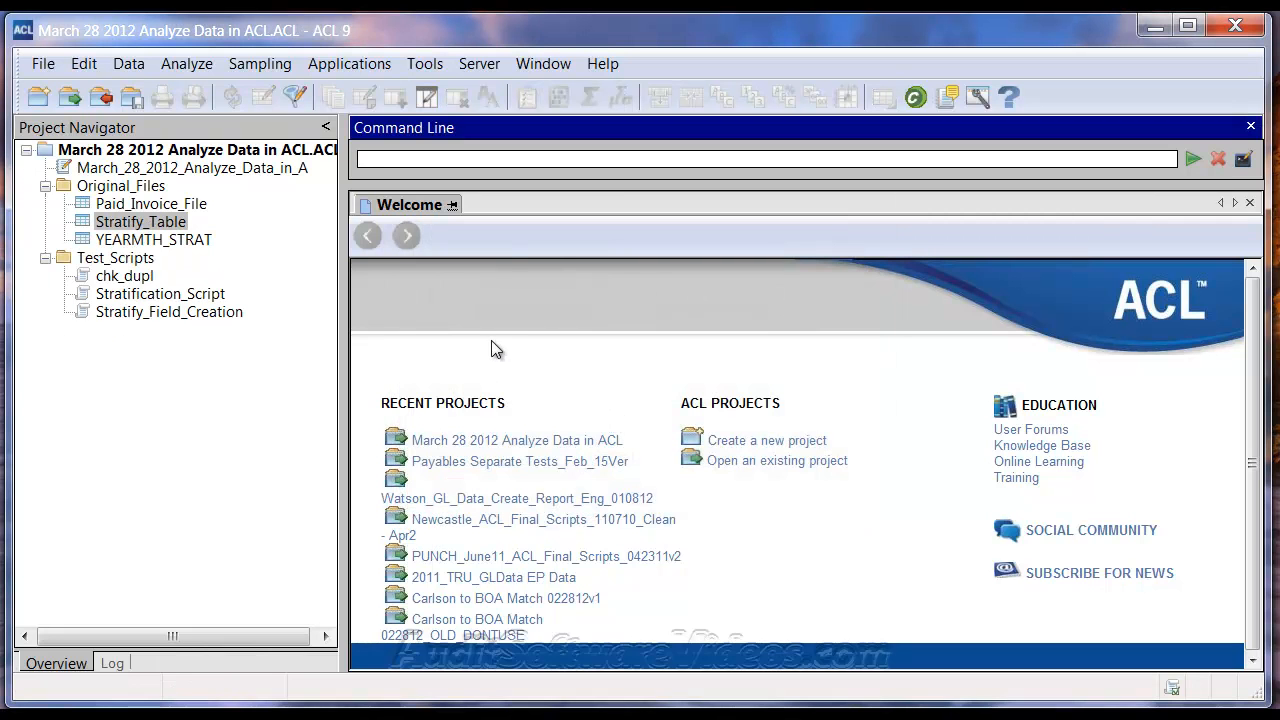
# Open the YEARMTH_STRAT table and move its Stratify_Range column between Pay_Year_Month and Invoice_Amount
pyautogui.click(135, 243)
pyautogui.doubleClick(135, 247)
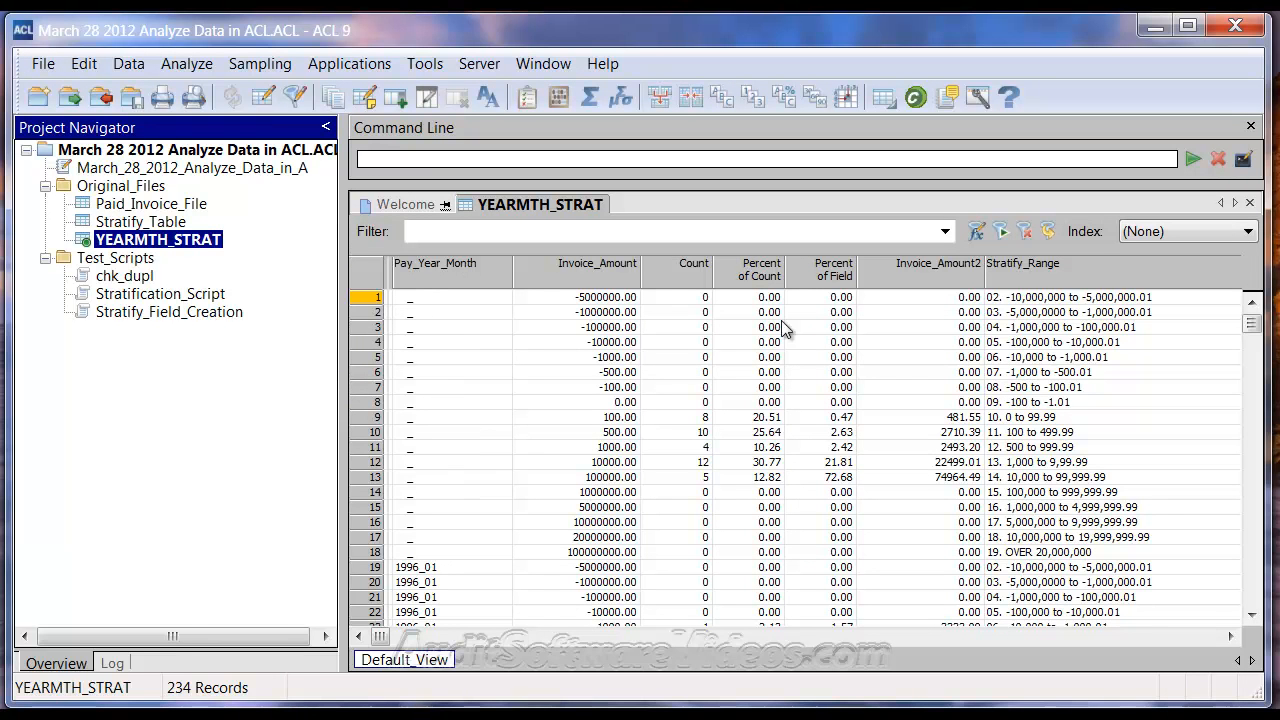
pyautogui.click(603, 283)
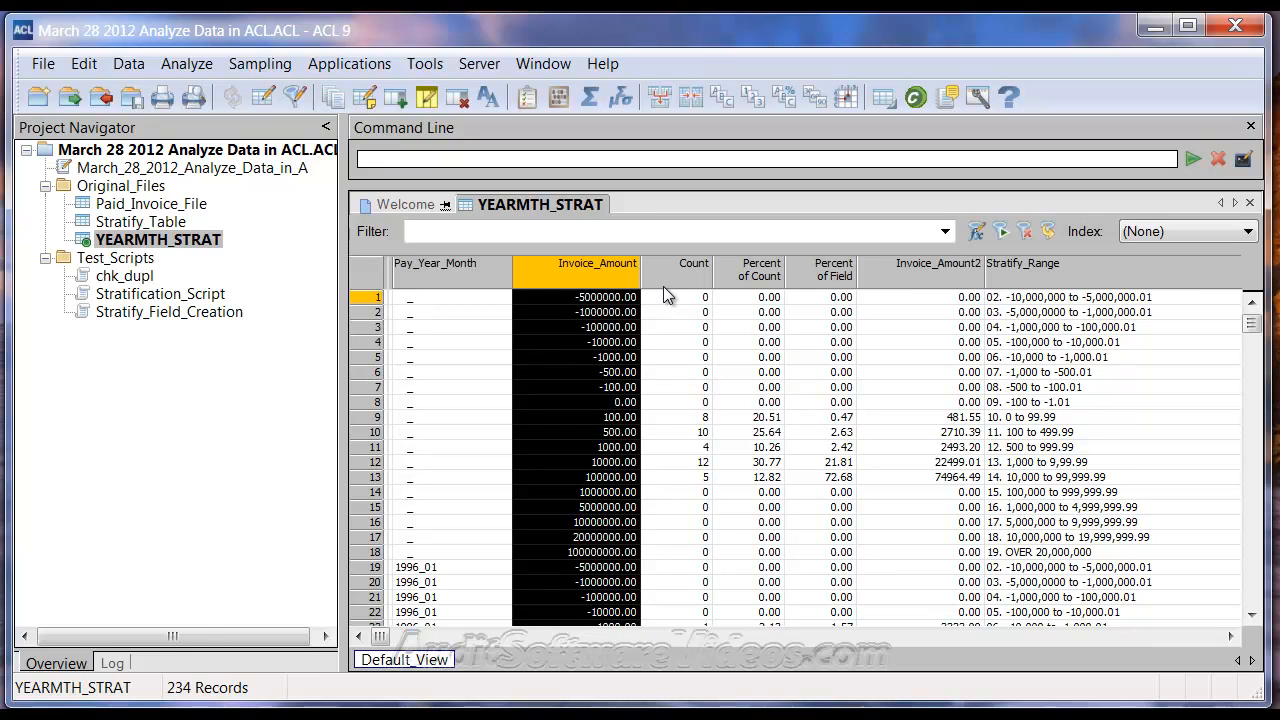
pyautogui.click(992, 274)
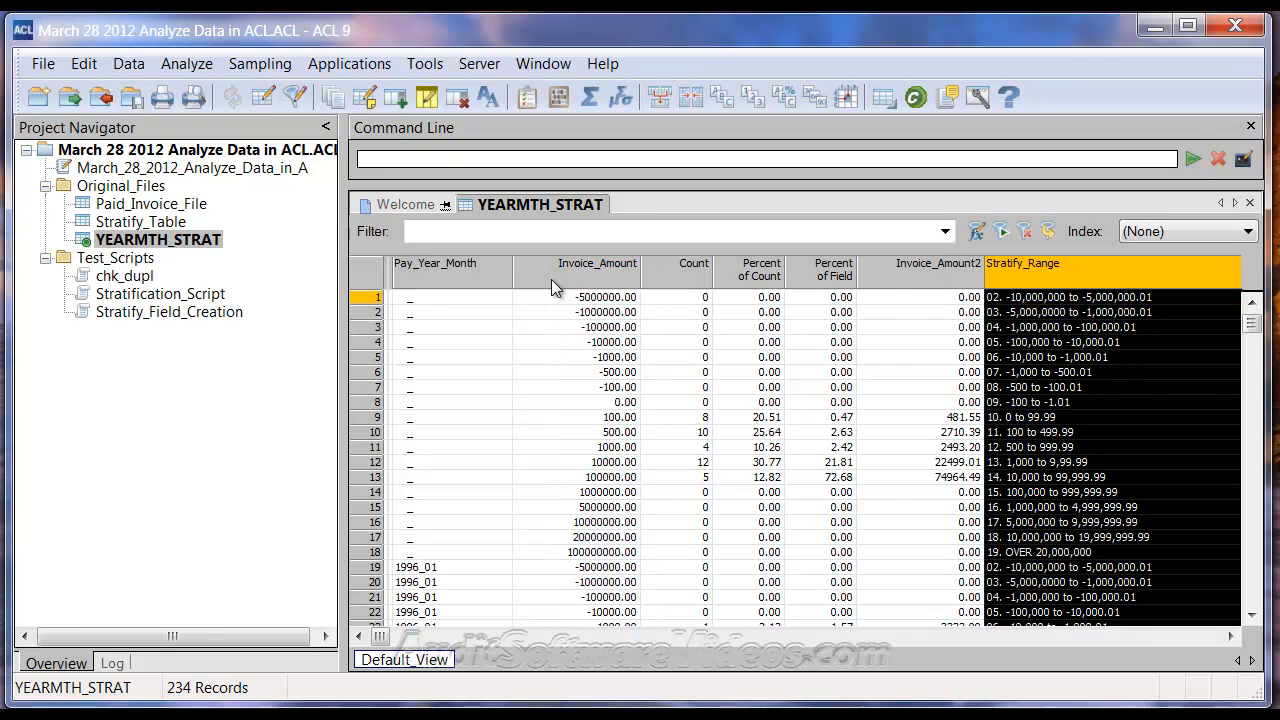
pyautogui.moveTo(551, 280); pyautogui.dragTo(565, 273)
# Remove the Invoice_Amount column from the YEARMTH_STRAT view
pyautogui.click(868, 282)
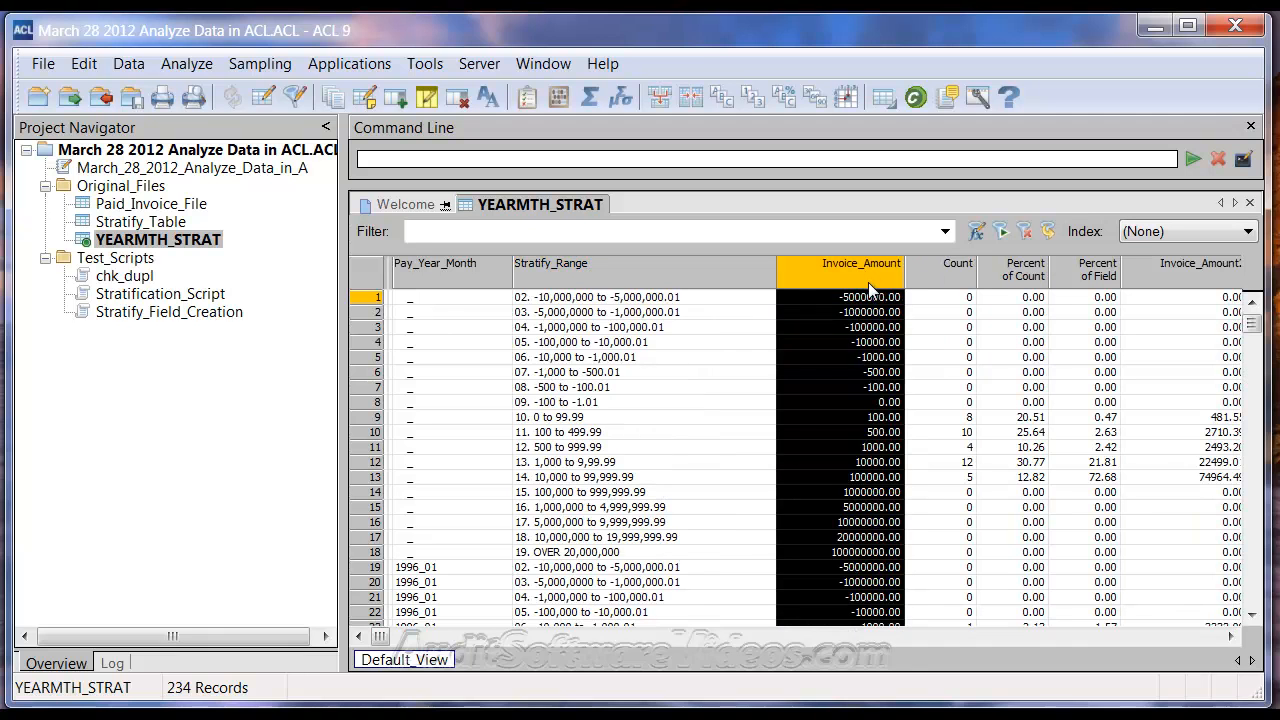
pyautogui.press('Delete')
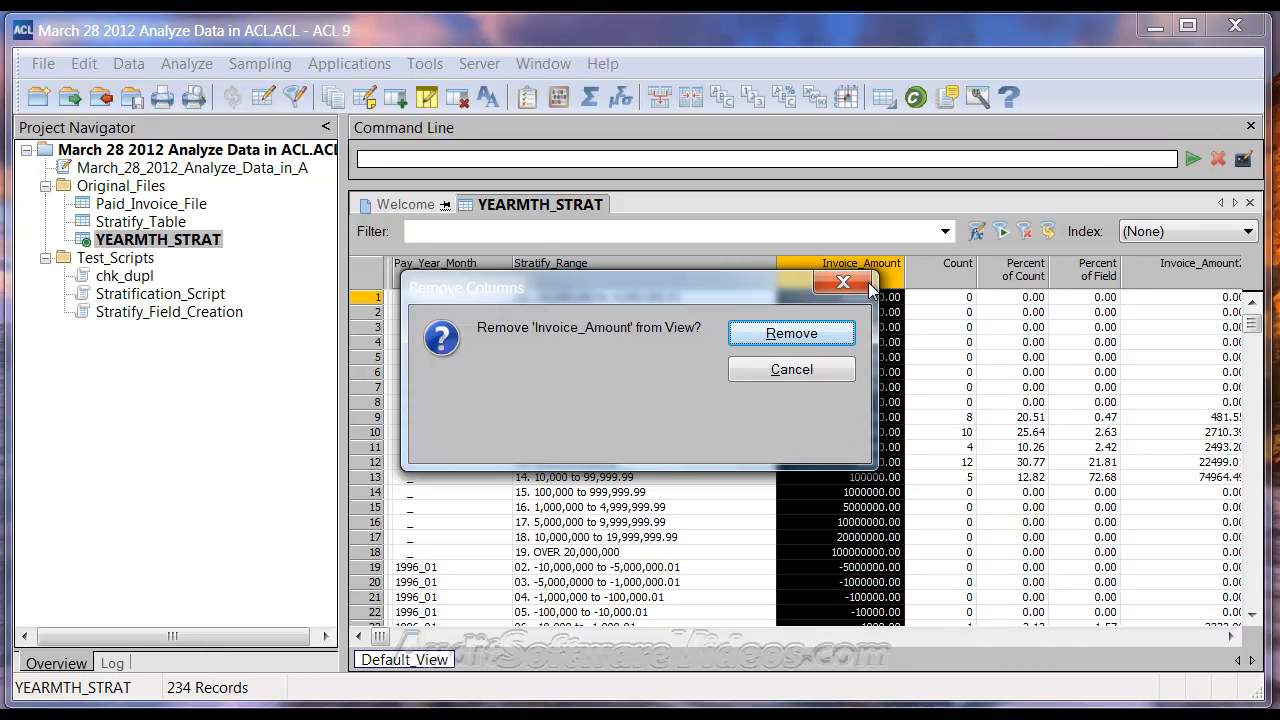
pyautogui.press('Return')
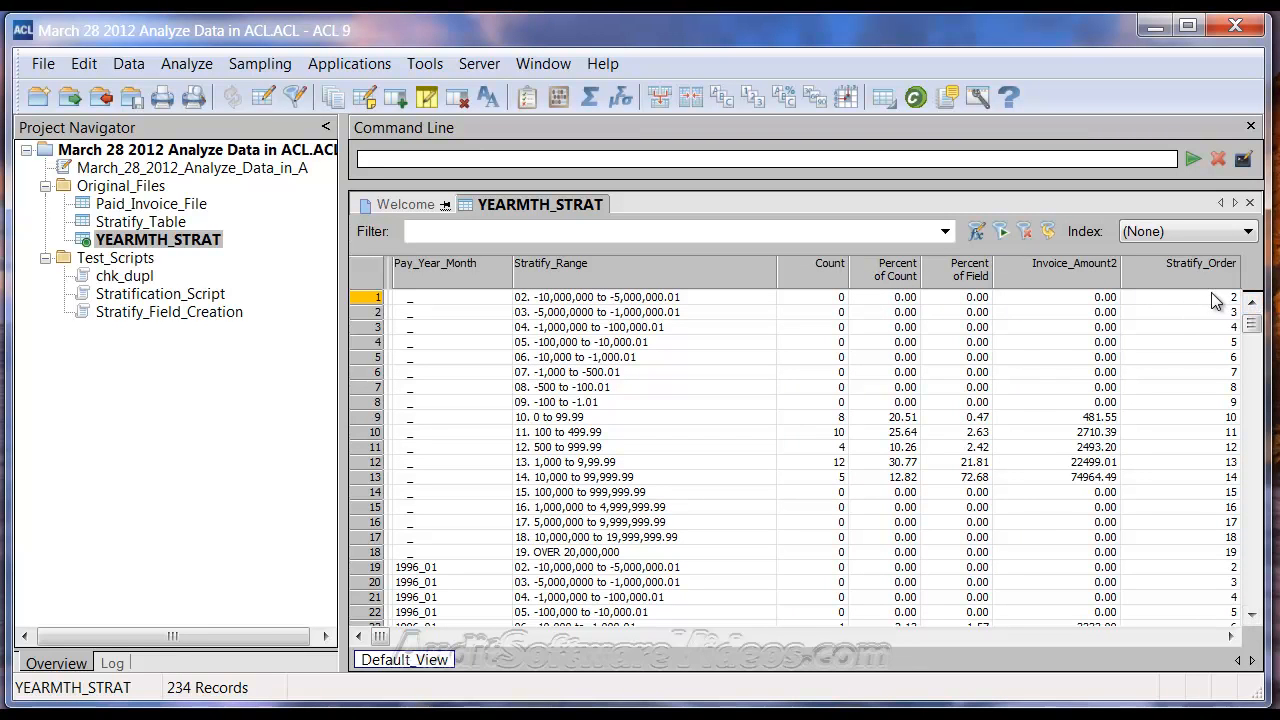
# Compare the Stratify_Order numbers with the Stratify_Range labels and check the Invoice_Amount2 column in YEARMTH_STRAT
pyautogui.click(1214, 418)
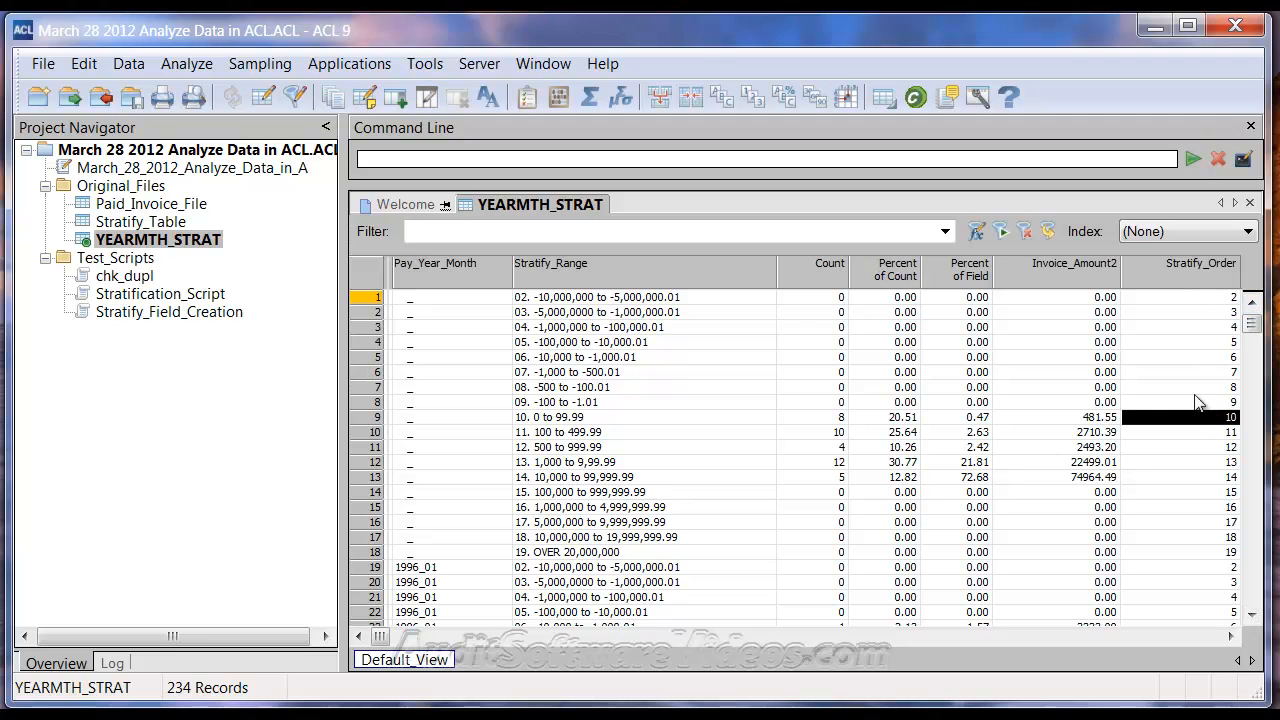
pyautogui.click(522, 418)
pyautogui.click(524, 402)
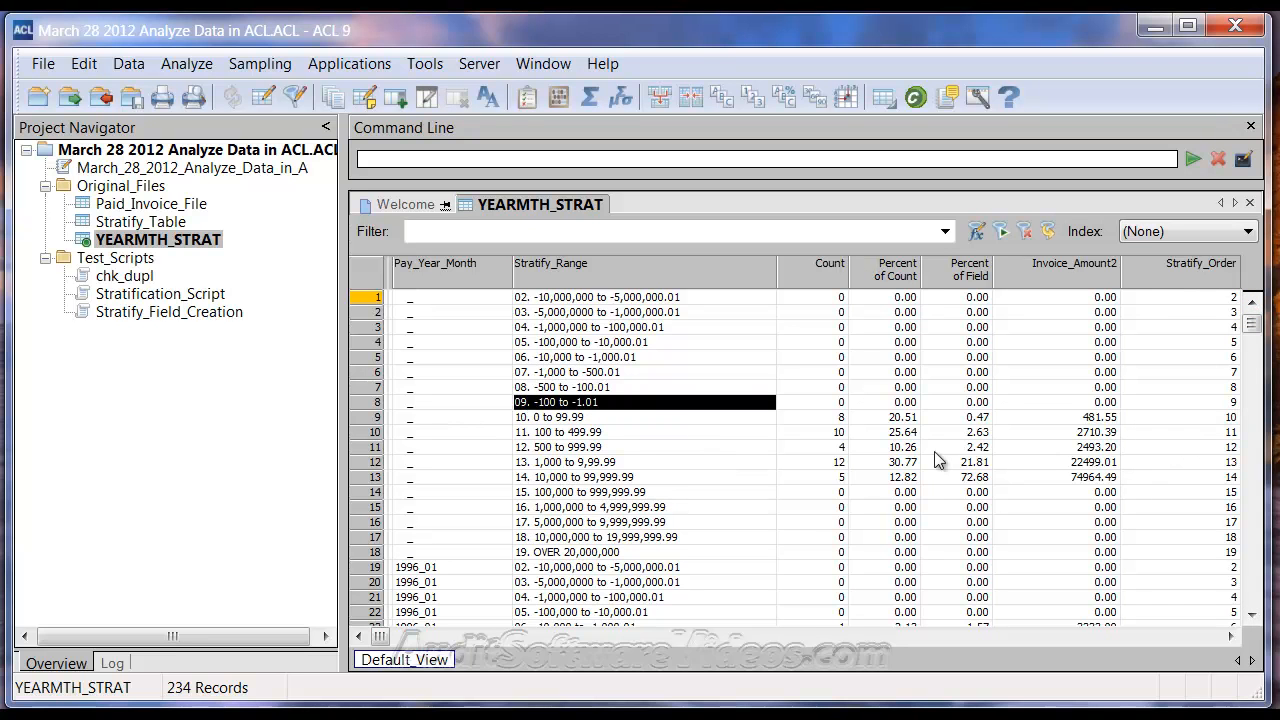
pyautogui.moveTo(1254, 323); pyautogui.dragTo(1147, 297)
pyautogui.click(1062, 272)
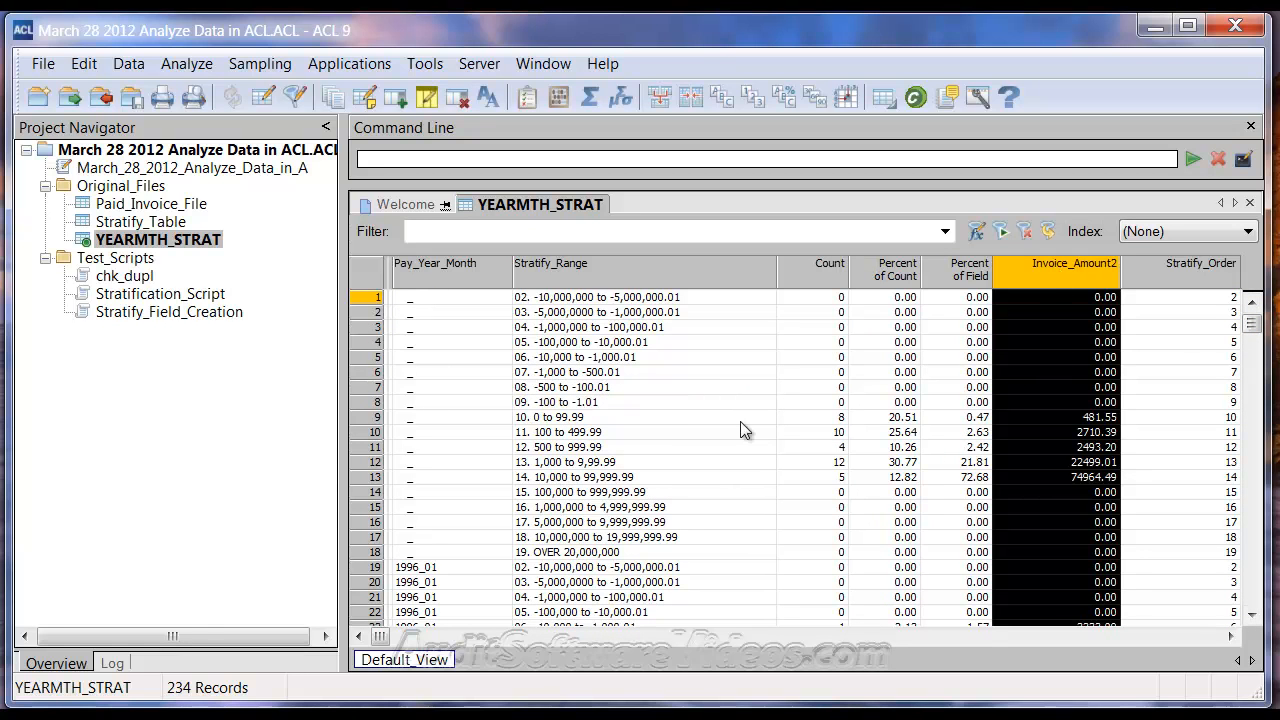
# Examine the strata rows per payment month in YEARMTH_STRAT, covering the blank month and 1996_01
pyautogui.moveTo(437, 294); pyautogui.dragTo(405, 552)
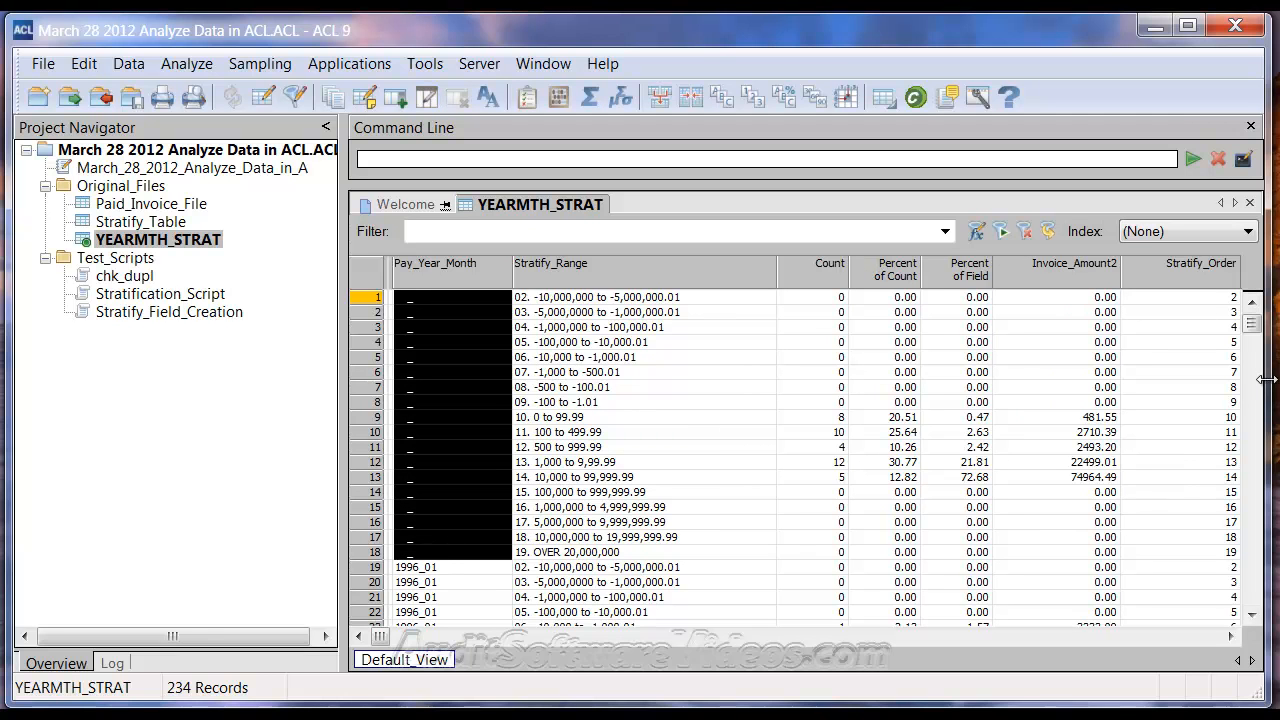
pyautogui.click(1253, 616)
pyautogui.click(1253, 616)
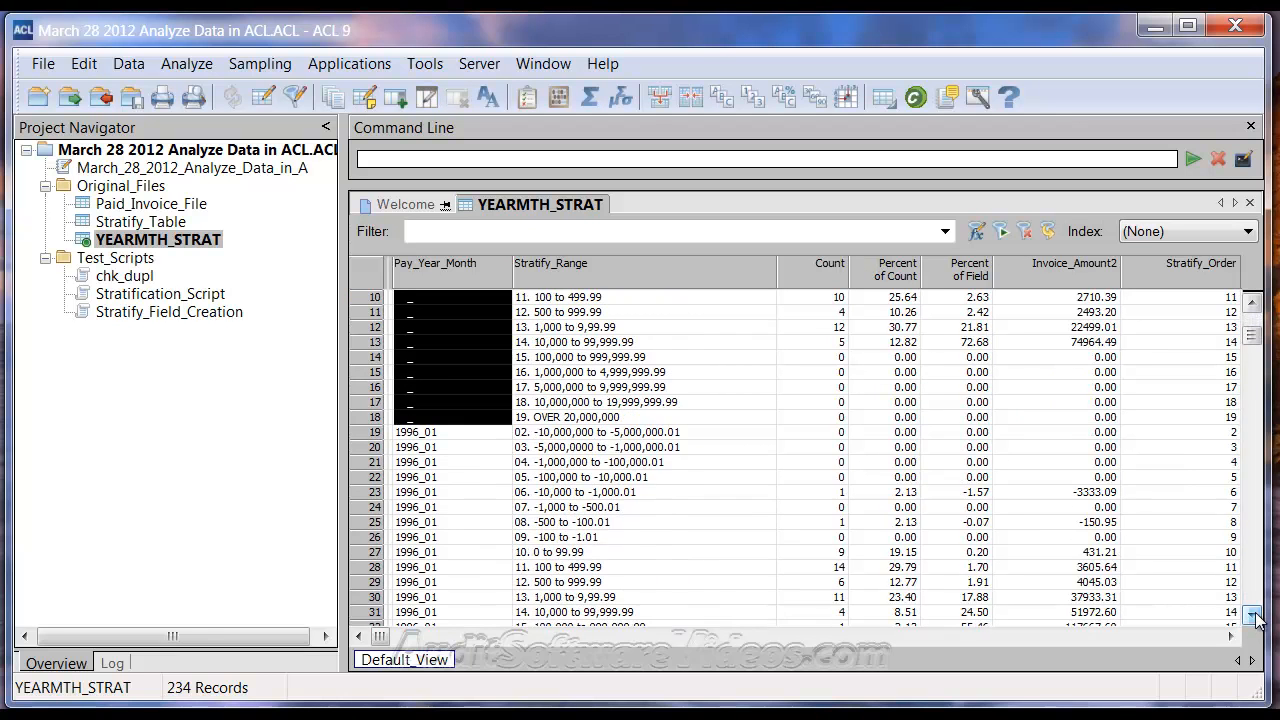
pyautogui.click(1253, 616)
pyautogui.click(1253, 616)
pyautogui.click(1253, 616)
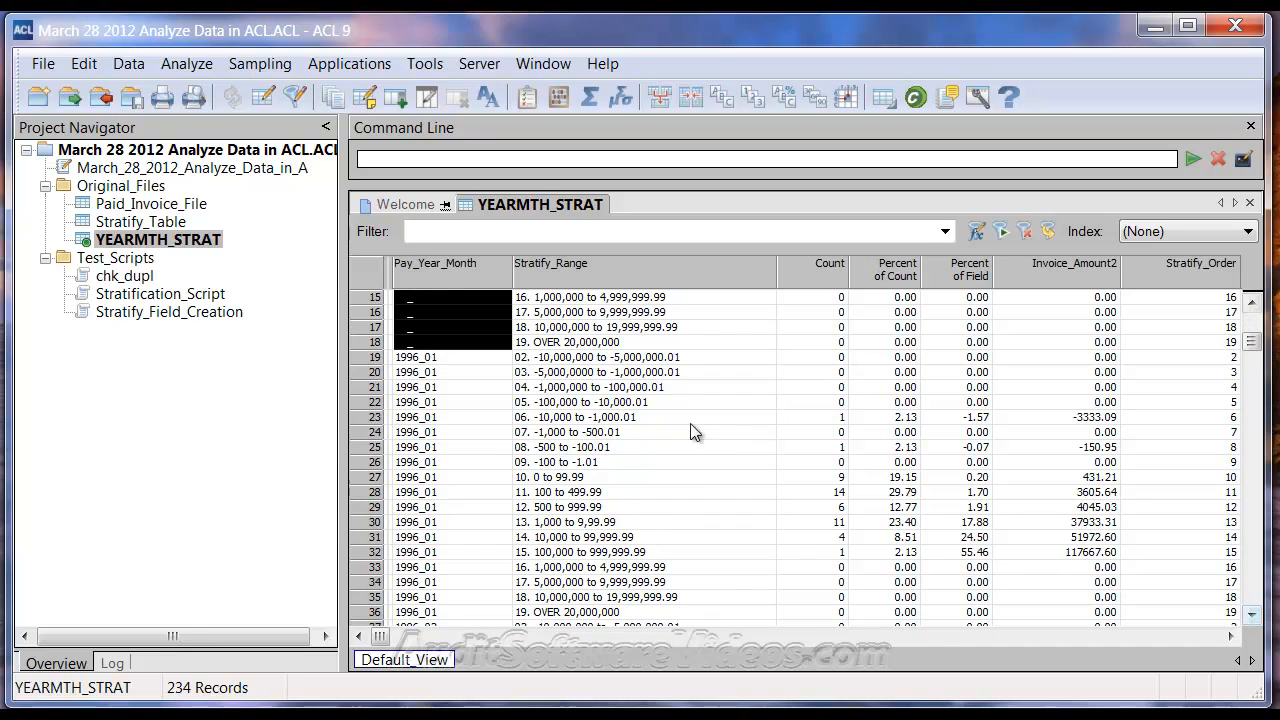
pyautogui.moveTo(455, 358); pyautogui.dragTo(803, 584)
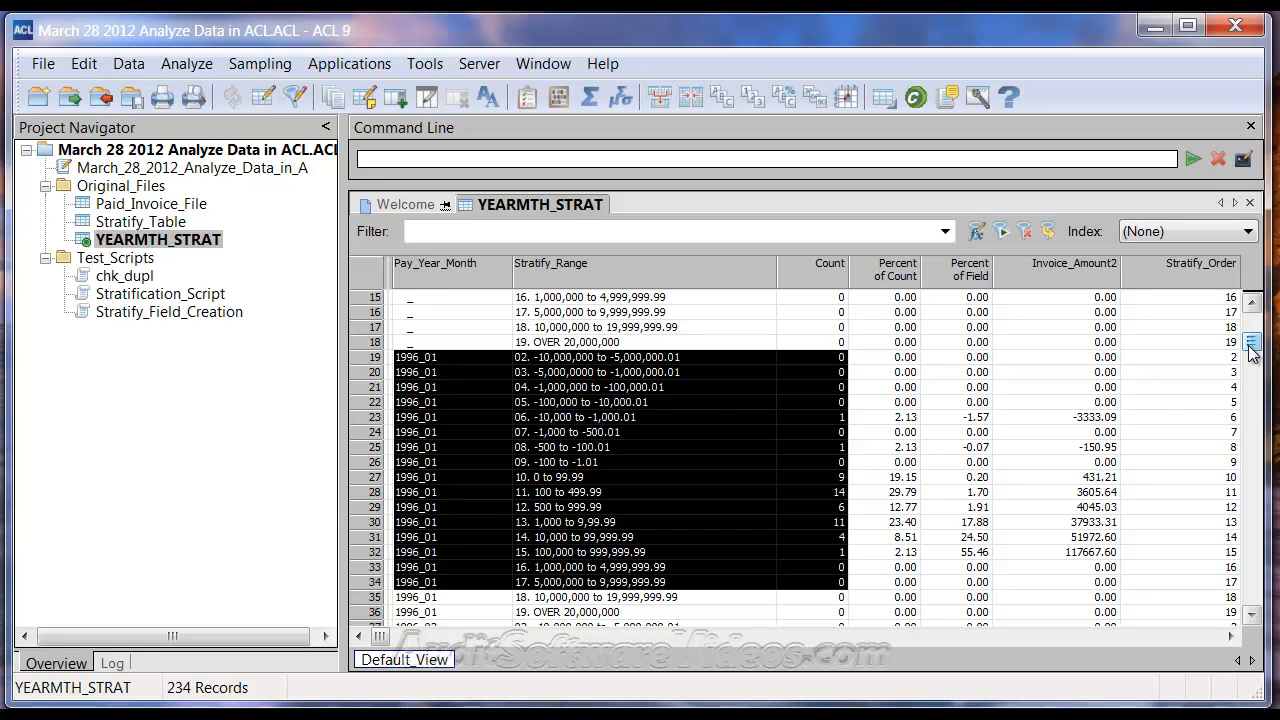
pyautogui.scroll(-6, 1249, 366)
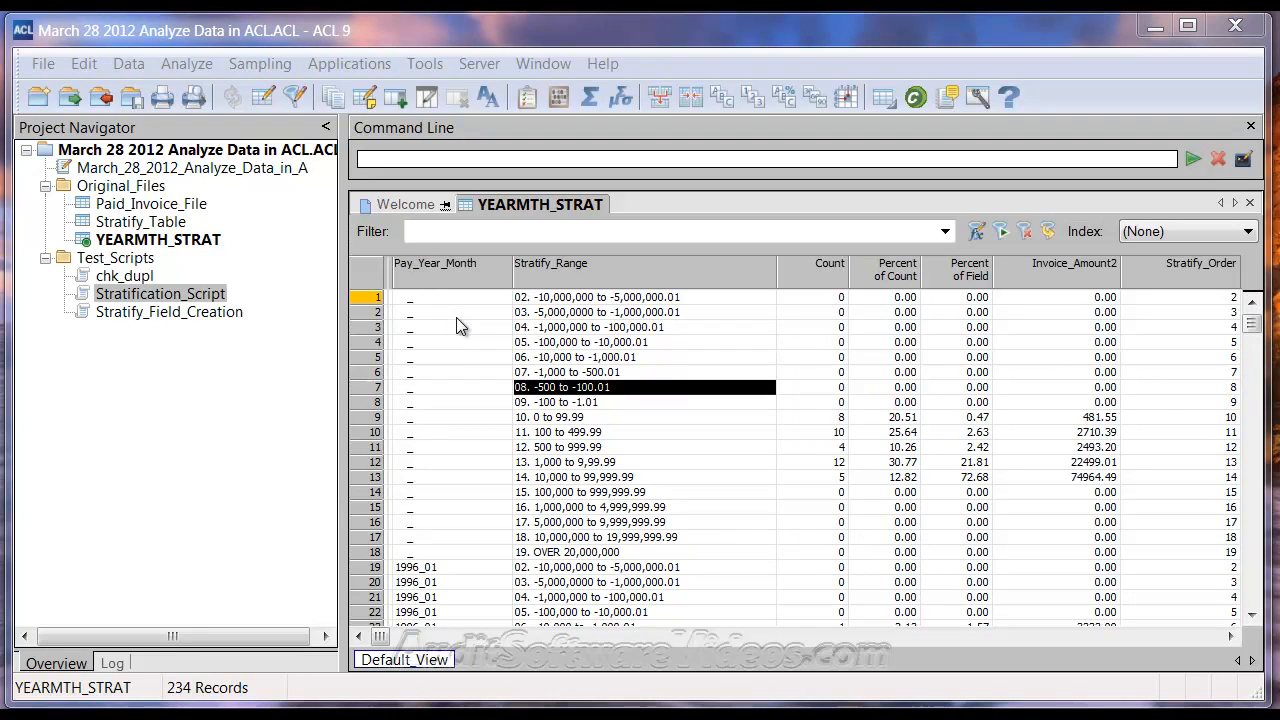
# Open Stratification_Script and examine its input dialogs, date format and the Pay_Year_Month and PayYear field definitions
pyautogui.doubleClick(165, 296)
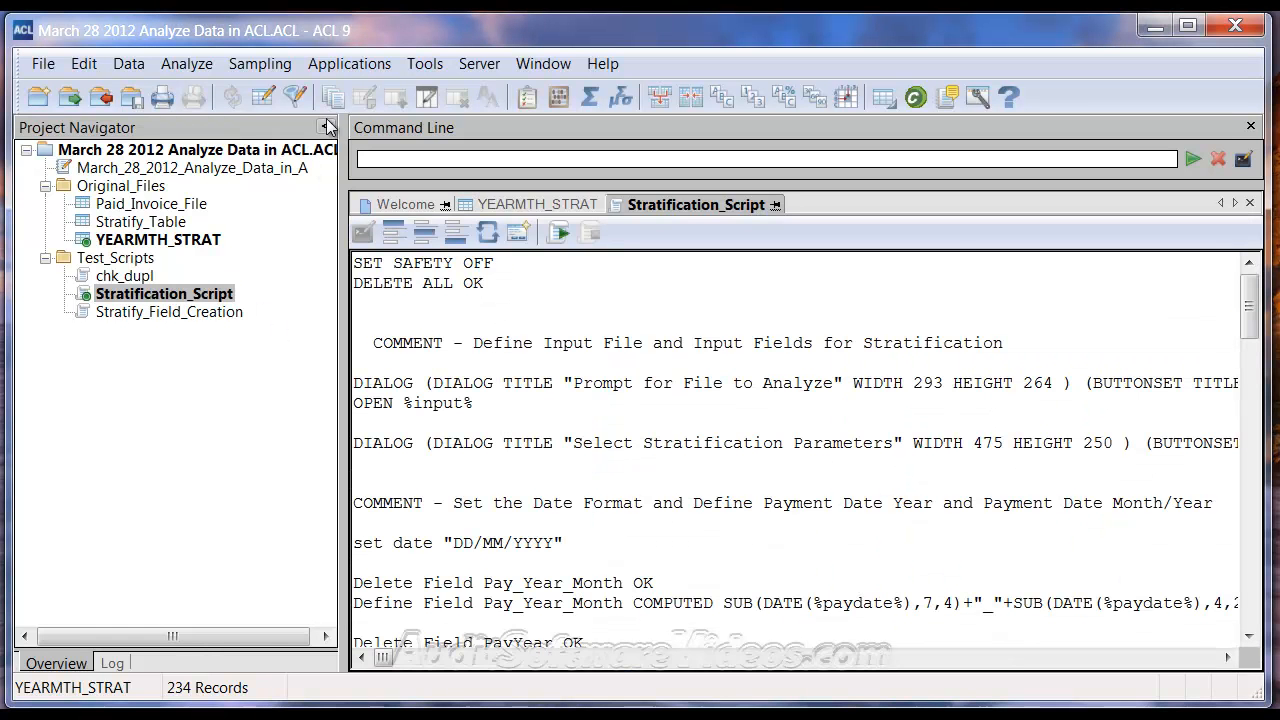
pyautogui.click(326, 127)
pyautogui.scroll(-1, 331, 343)
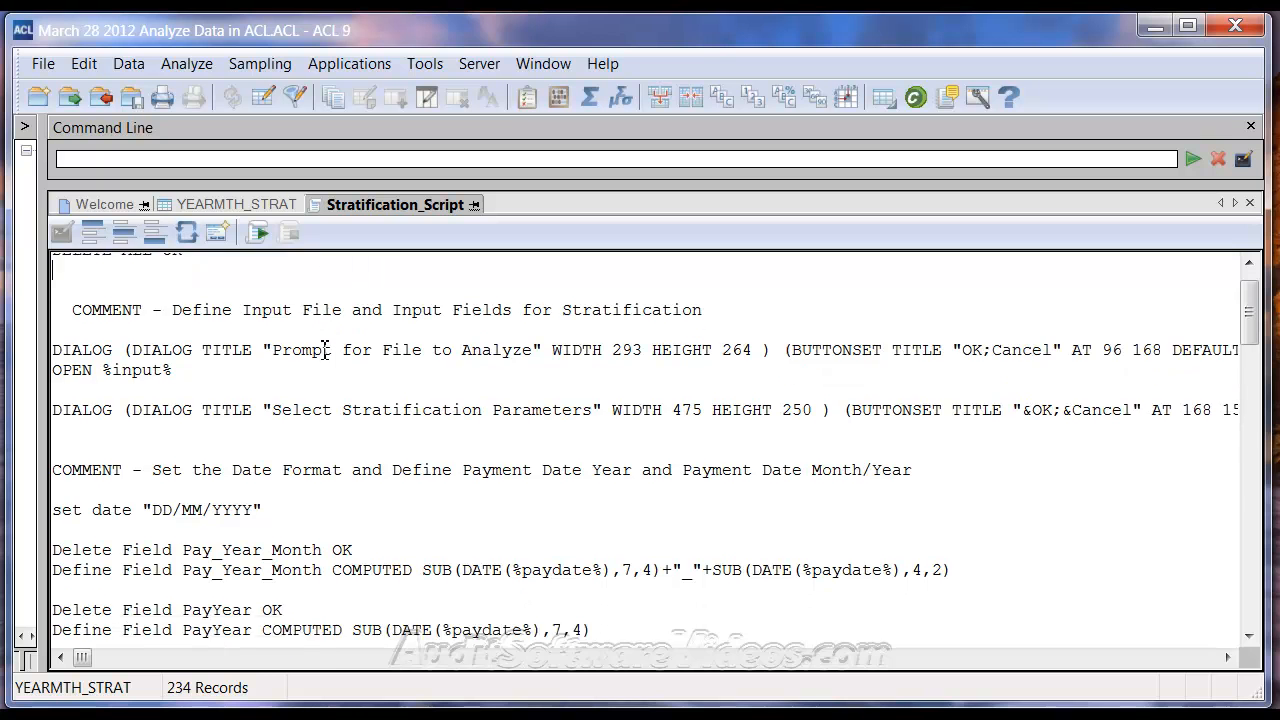
pyautogui.scroll(-1, 318, 327)
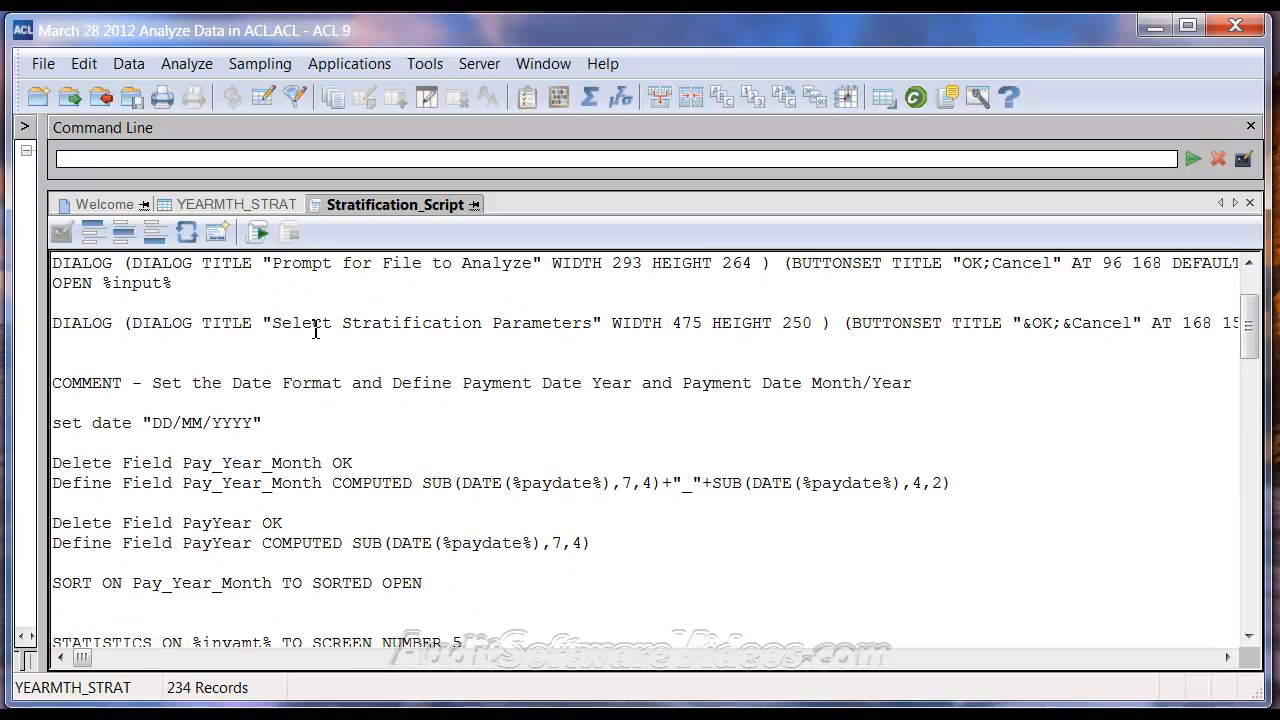
pyautogui.scroll(-1, 314, 336)
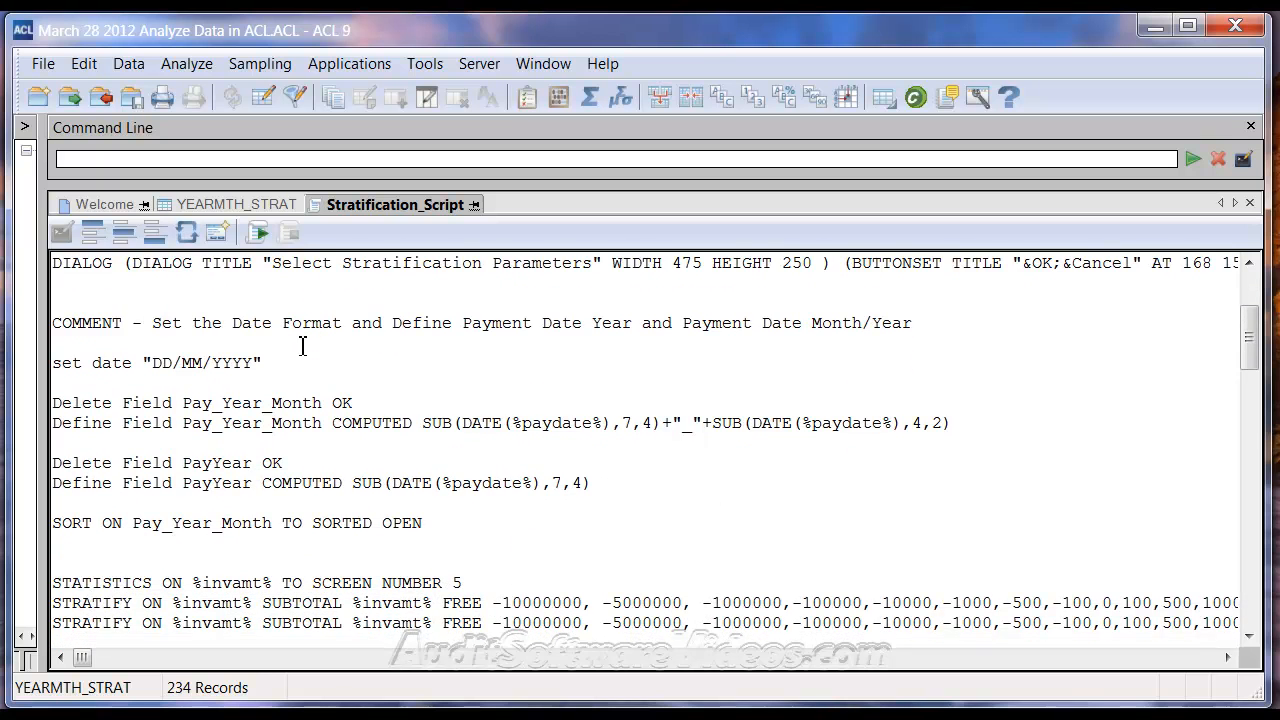
pyautogui.moveTo(480, 455); pyautogui.dragTo(38, 399)
# Examine the script's STRATIFY commands through to their end, checking the KEY parameter with the Pay_Year_Month field
pyautogui.scroll(-1, 325, 427)
pyautogui.scroll(-2, 322, 430)
pyautogui.scroll(-1, 268, 401)
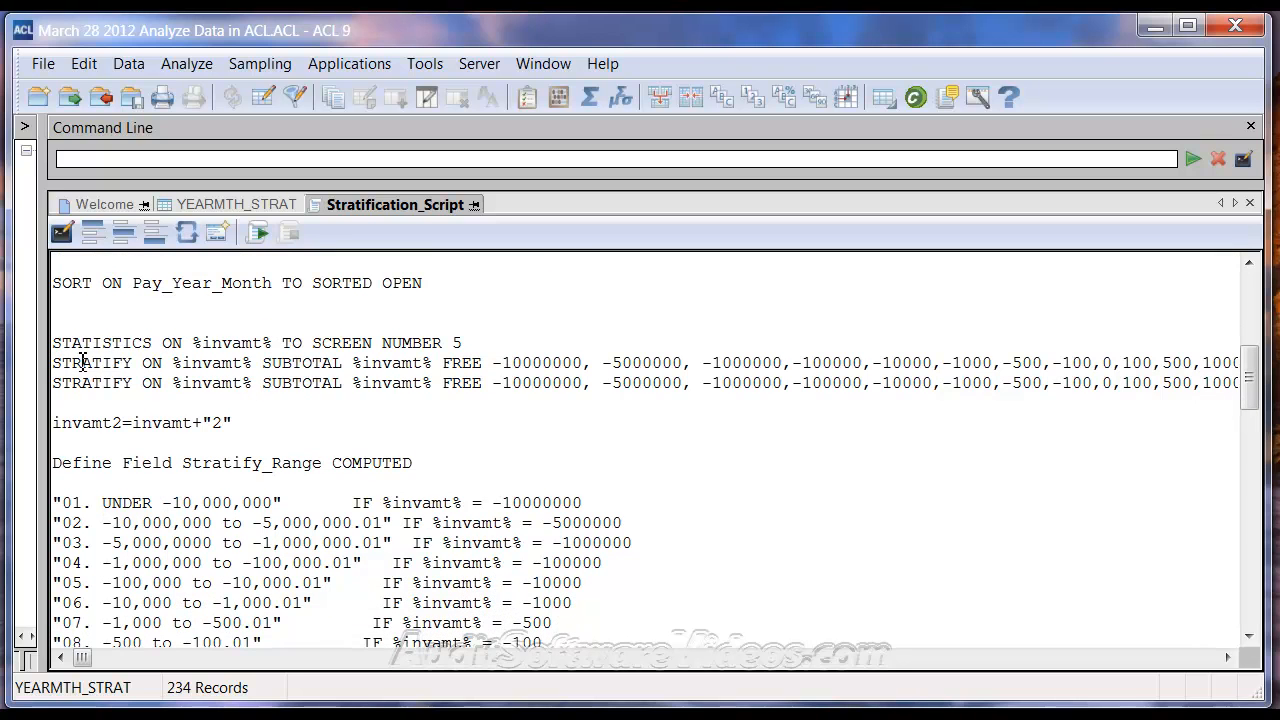
pyautogui.click(125, 657)
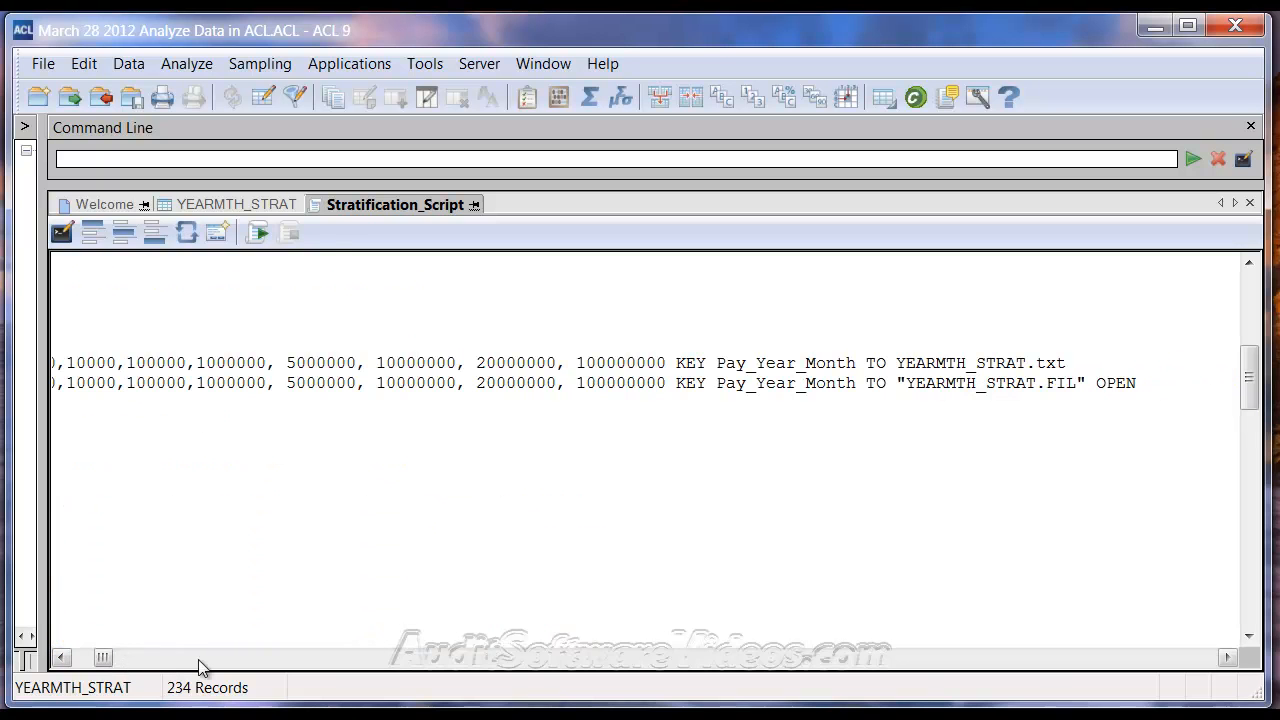
pyautogui.moveTo(716, 363); pyautogui.dragTo(862, 363)
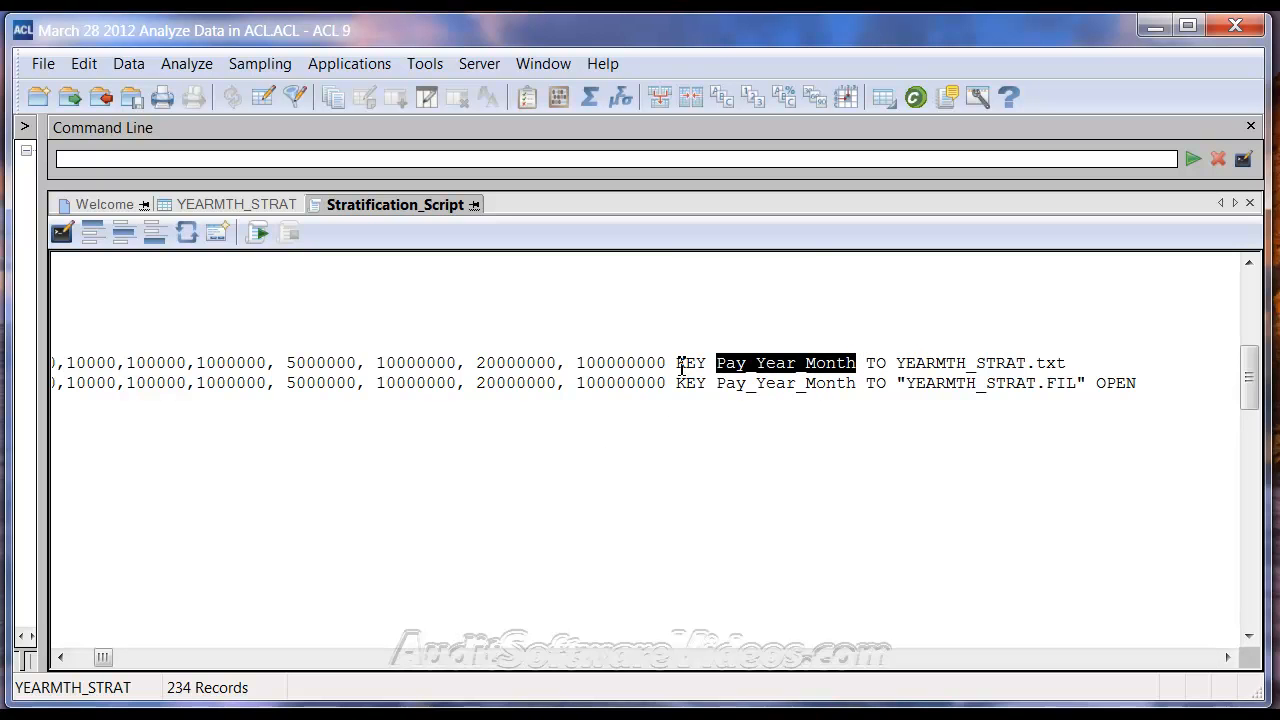
pyautogui.moveTo(677, 363); pyautogui.dragTo(706, 363)
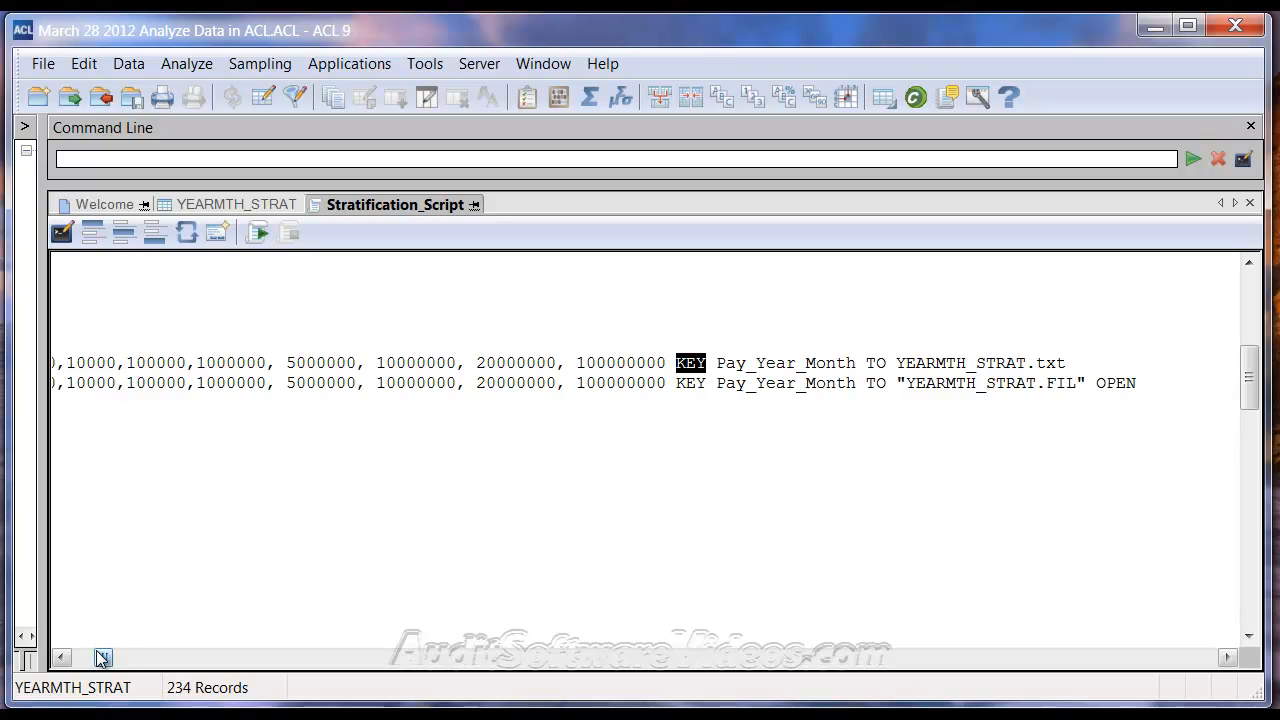
pyautogui.moveTo(103, 657); pyautogui.dragTo(80, 657)
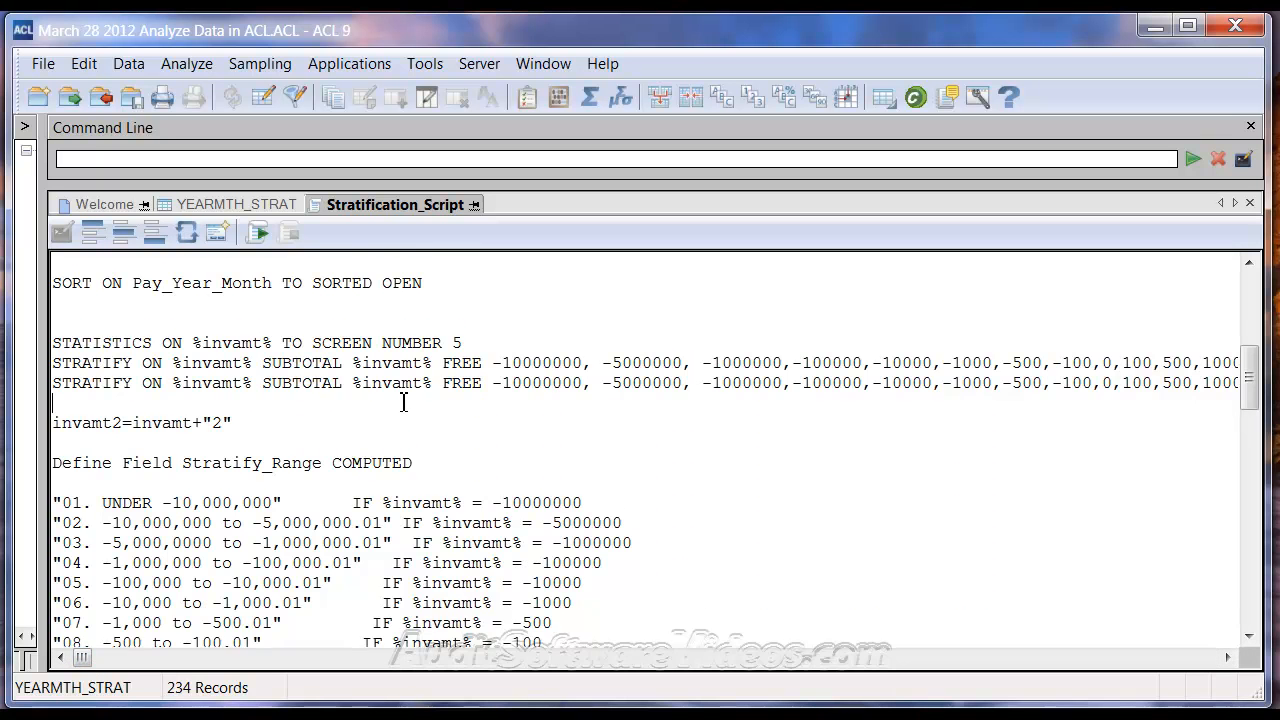
# Review the rest of the script, from the Stratify_Range and Stratify_Order definitions to the export and cleanup commands
pyautogui.scroll(-3, 400, 398)
pyautogui.scroll(-5, 274, 392)
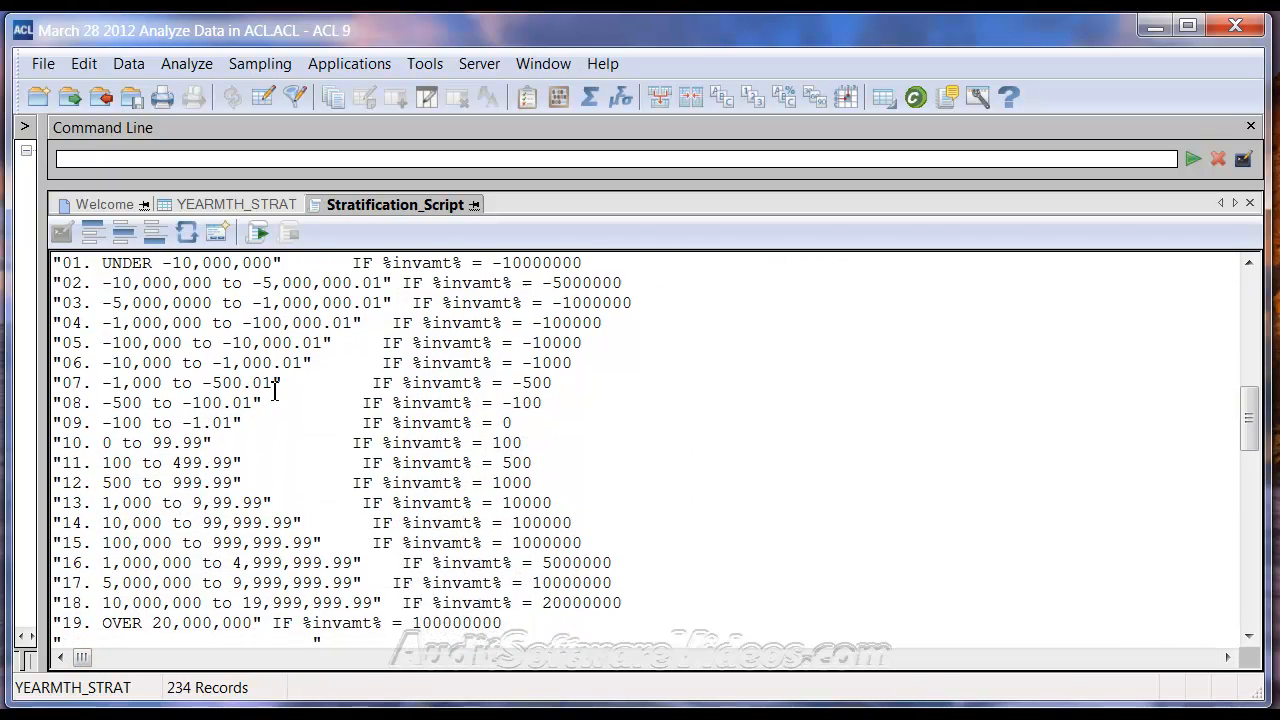
pyautogui.scroll(-5, 274, 392)
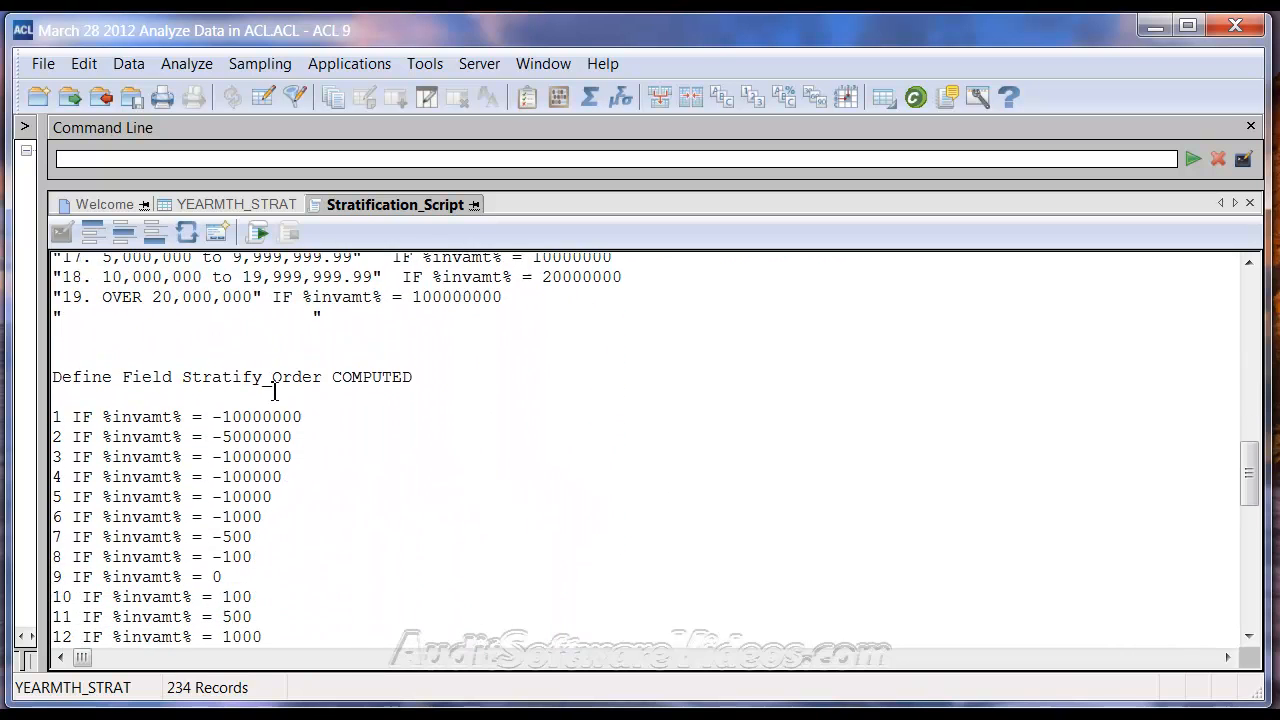
pyautogui.scroll(-4, 270, 398)
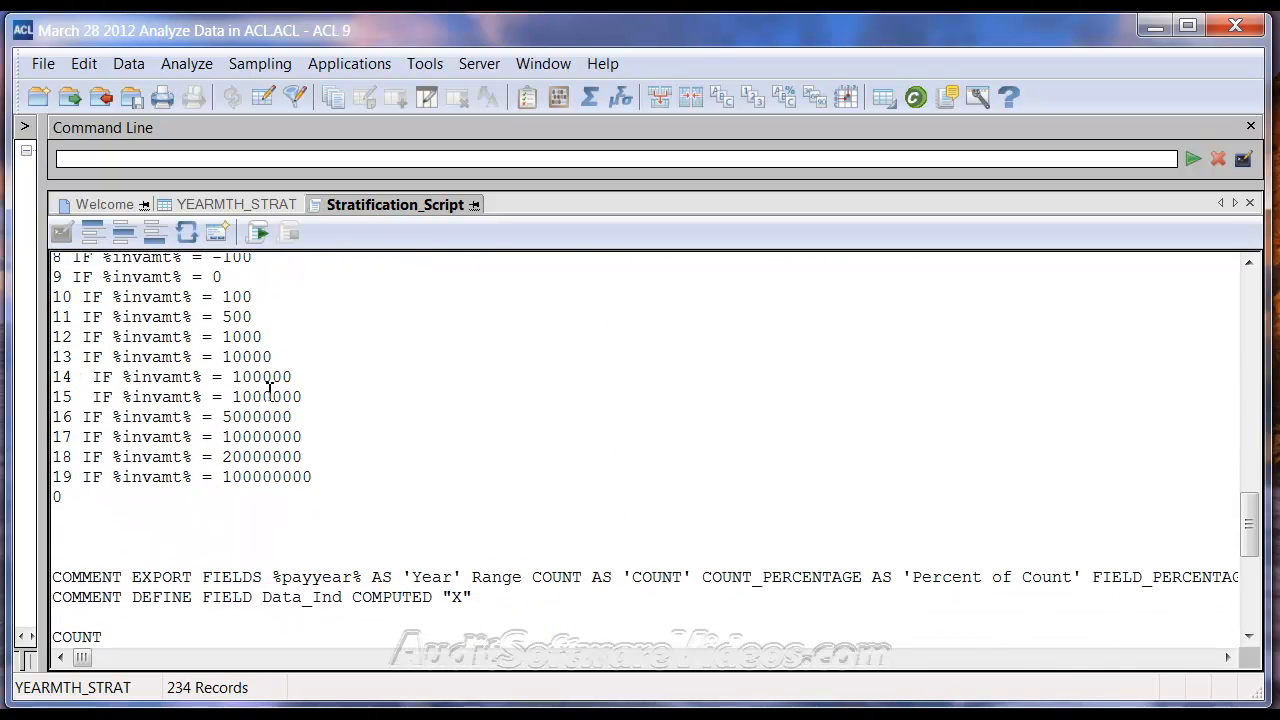
pyautogui.scroll(-3, 270, 392)
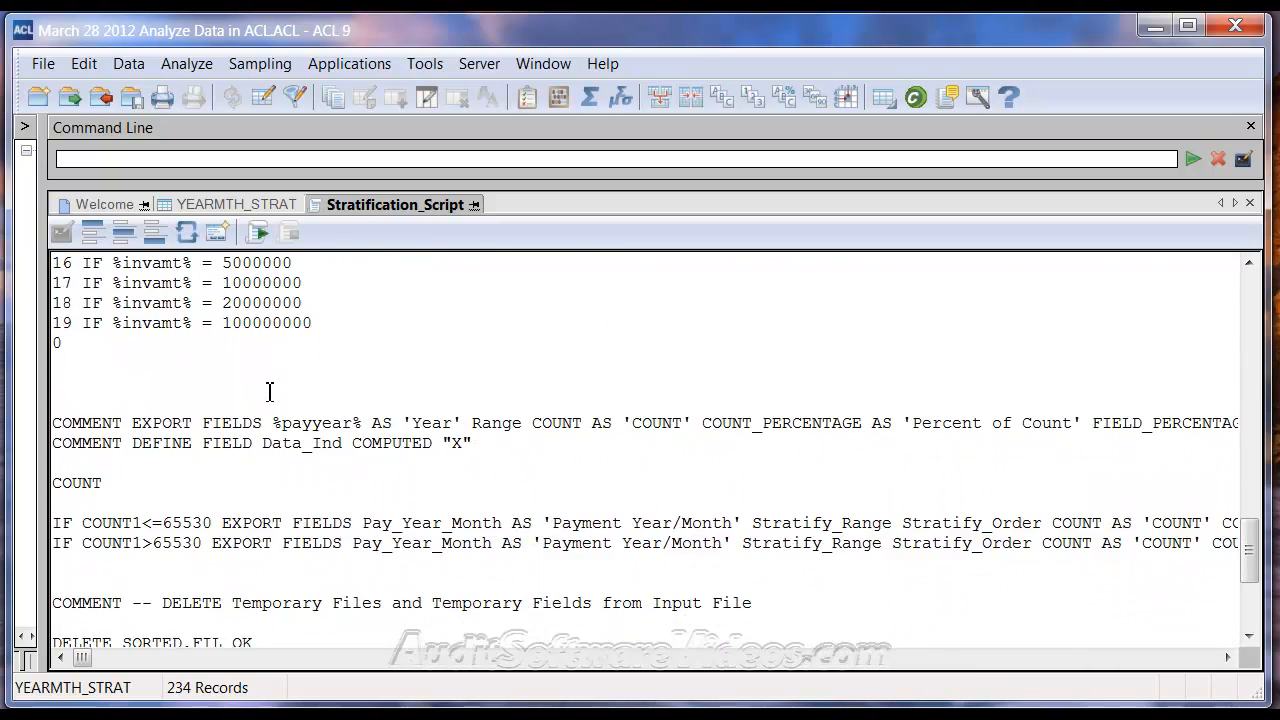
pyautogui.scroll(-1, 184, 435)
pyautogui.scroll(-1, 187, 435)
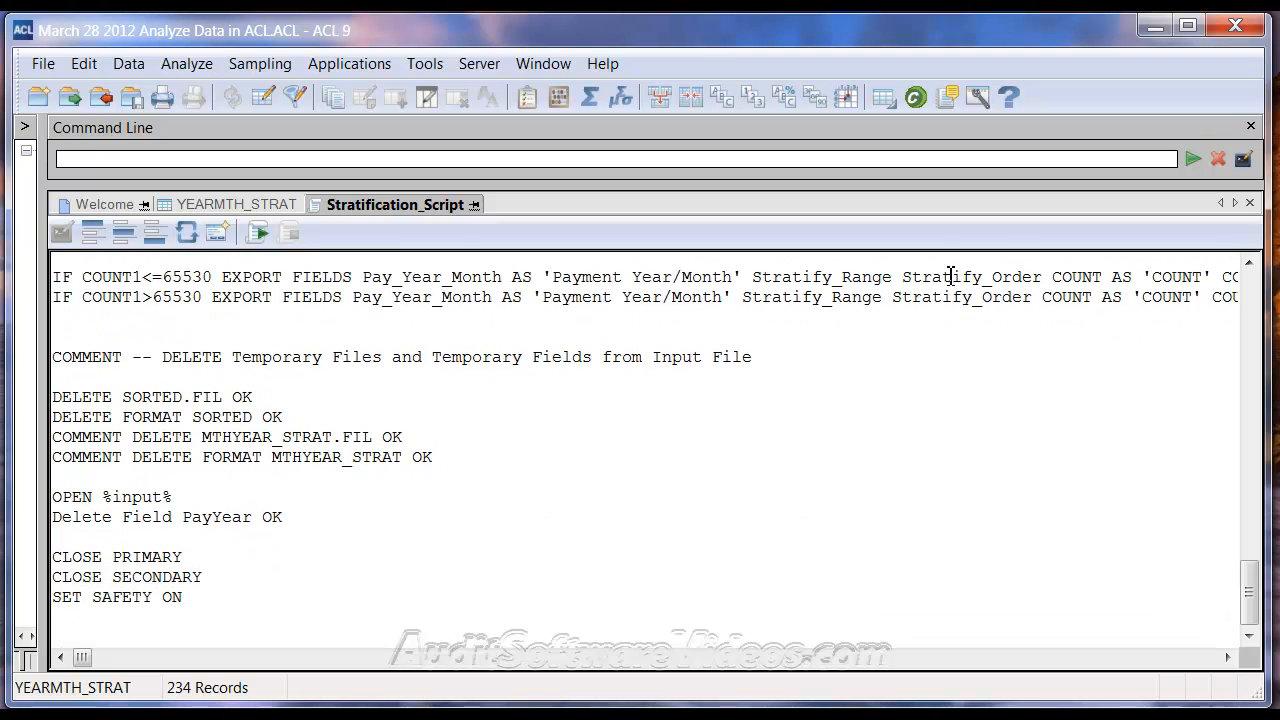
# Close the script, show the project tree again and check where YEARMTH_STRAT changes from the blank month to 1996_01
pyautogui.click(1249, 203)
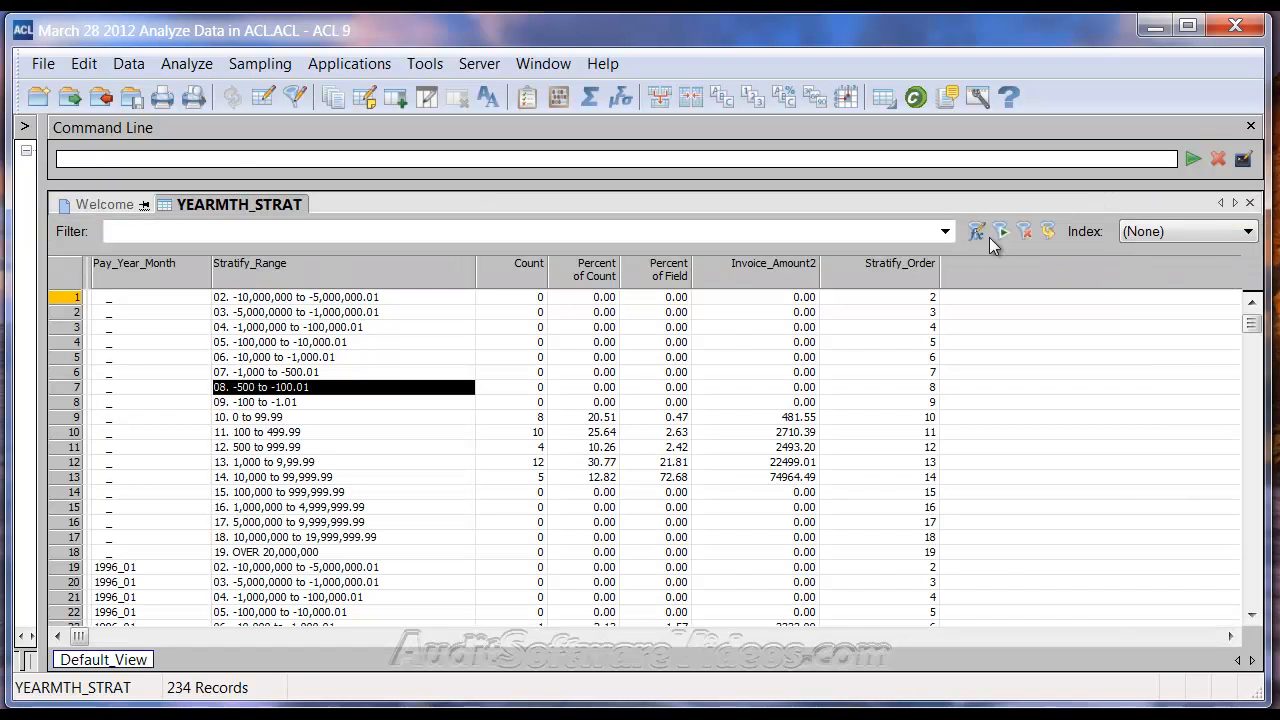
pyautogui.click(24, 127)
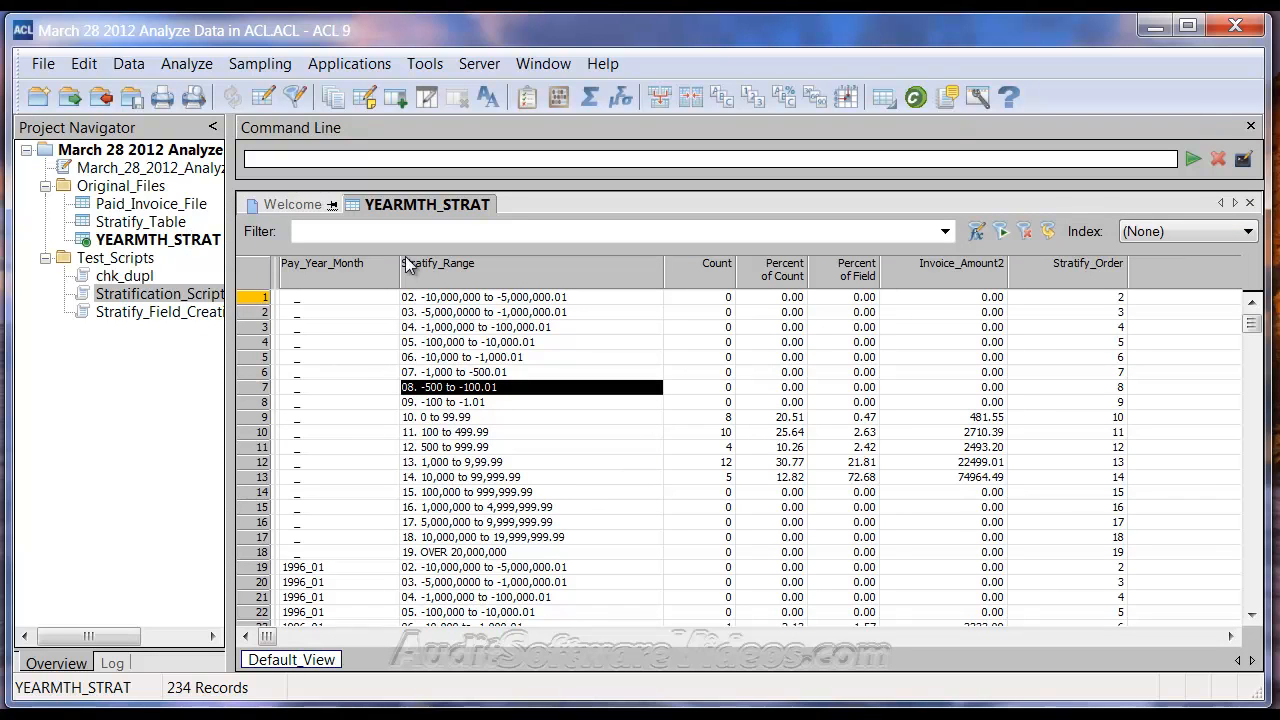
pyautogui.click(317, 570)
pyautogui.click(303, 553)
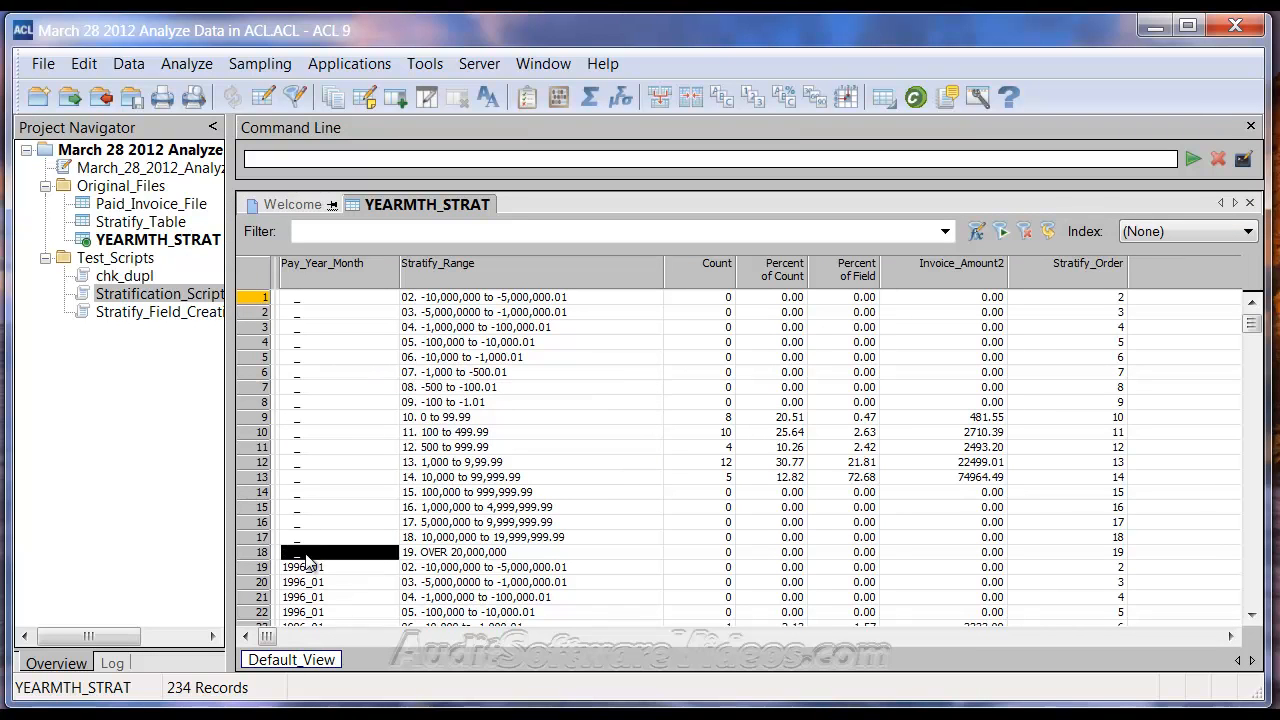
pyautogui.click(312, 571)
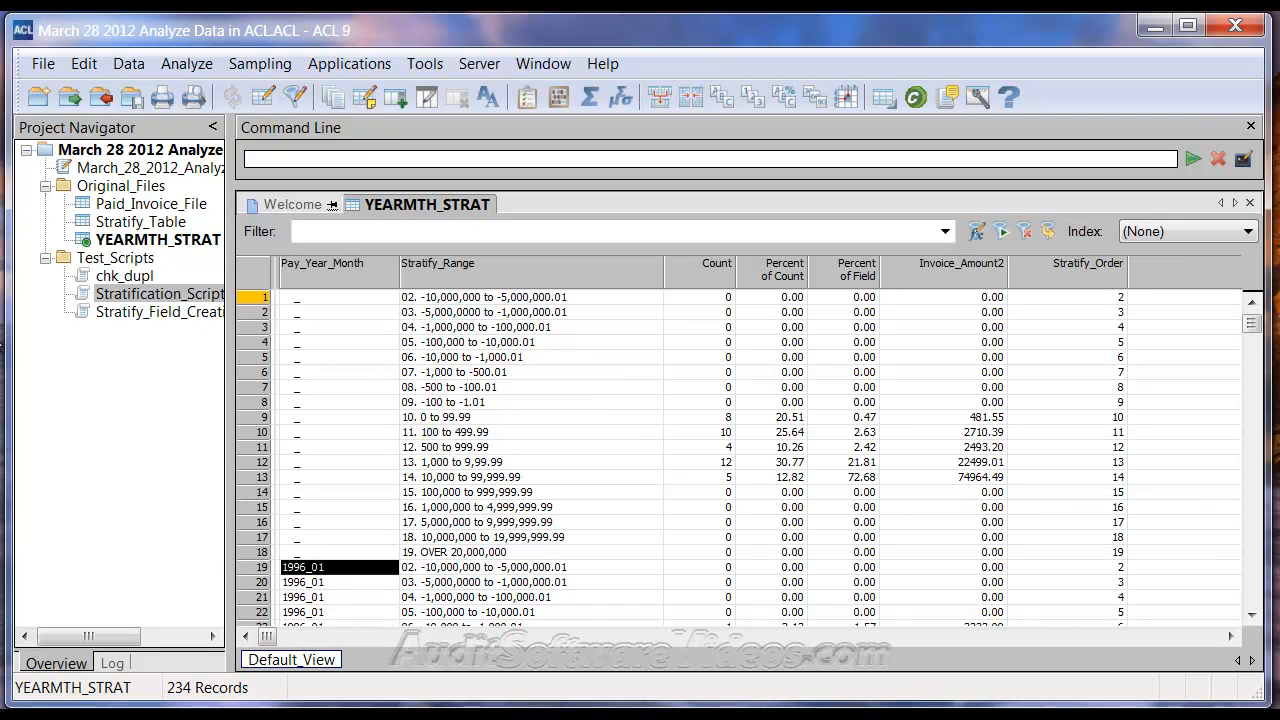